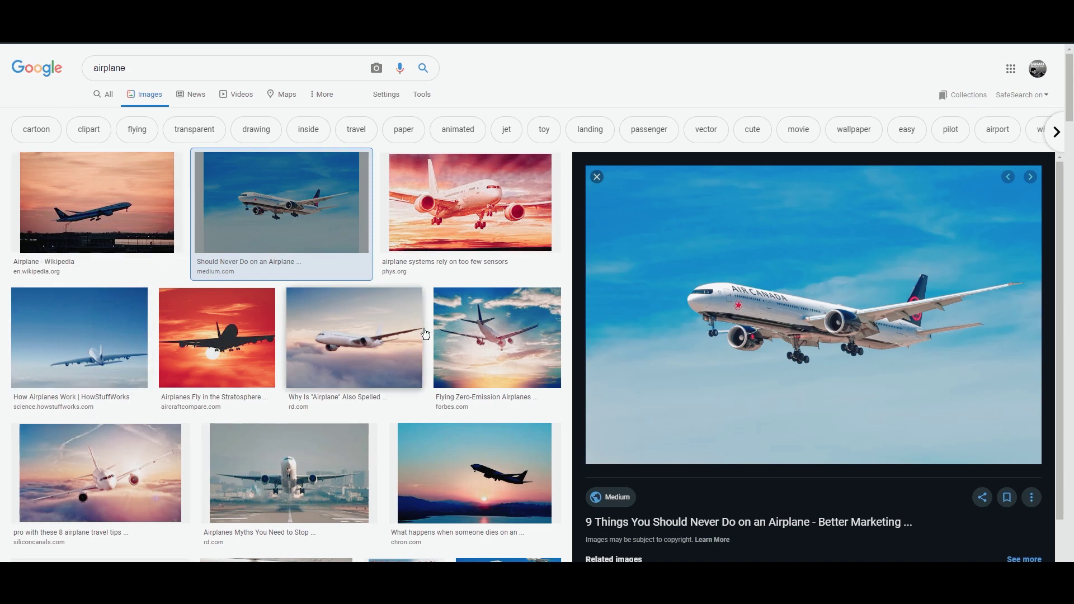
Close the airplane image preview, load the copied image address in a new tab, and open the clipboard history.
left_click(598, 178)
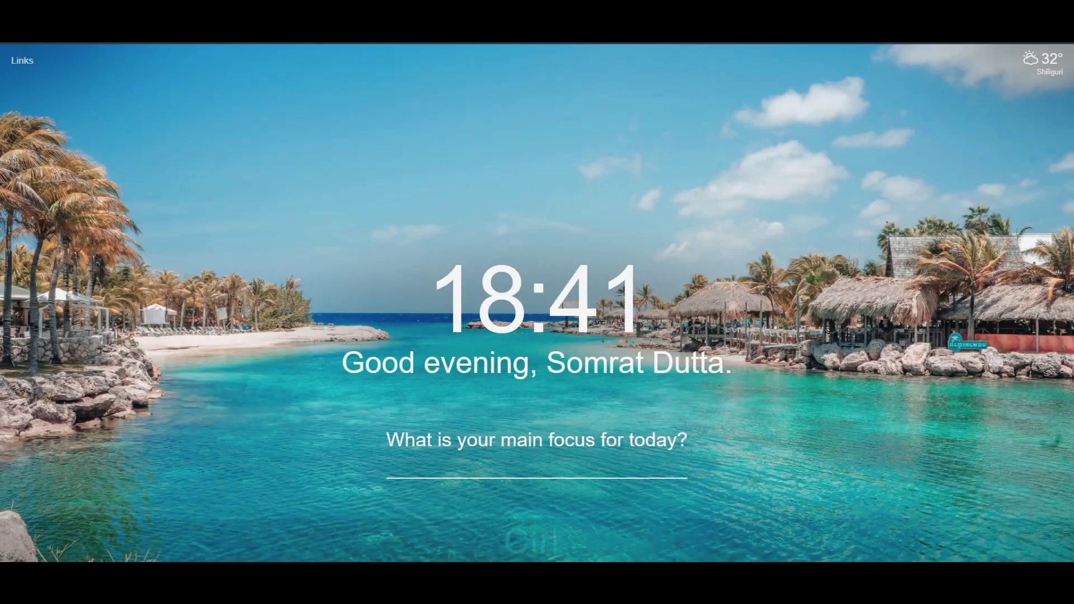
key("ctrl+v")
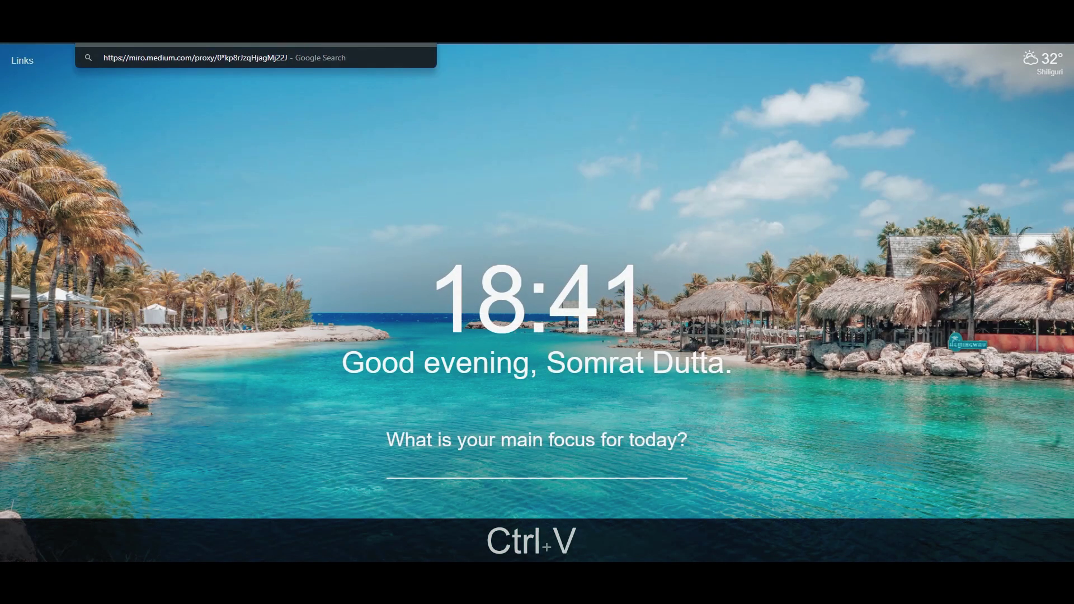
key("Return")
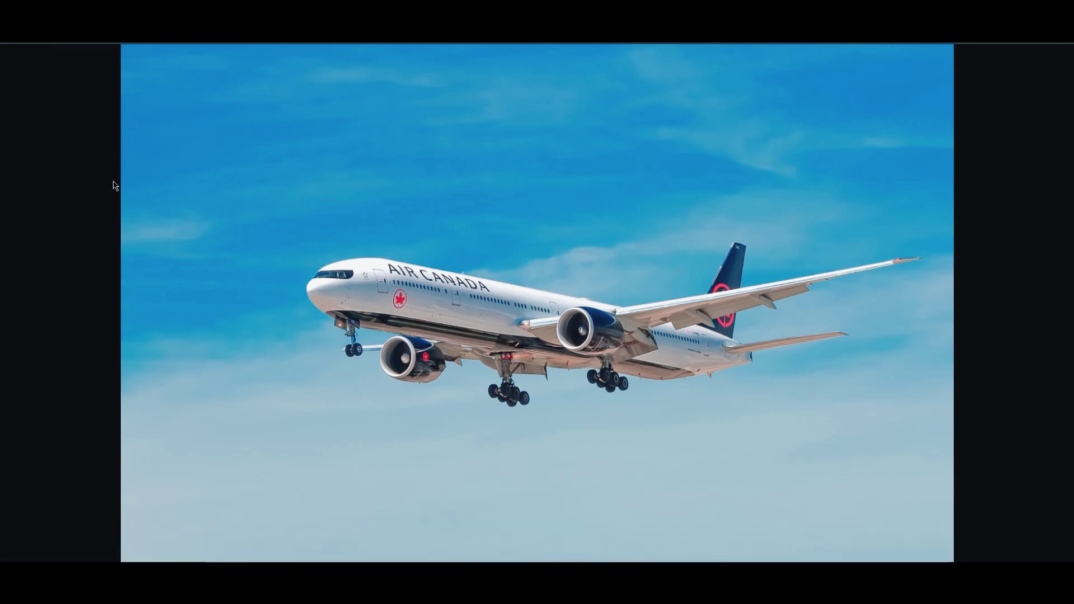
key("super+v")
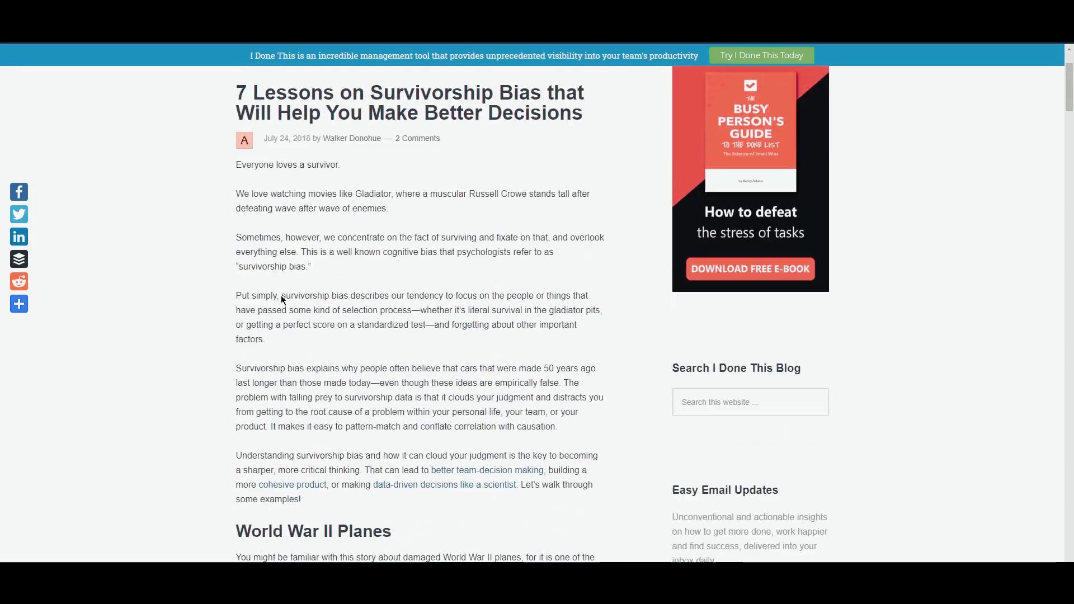
scroll(281, 295, "up", 3)
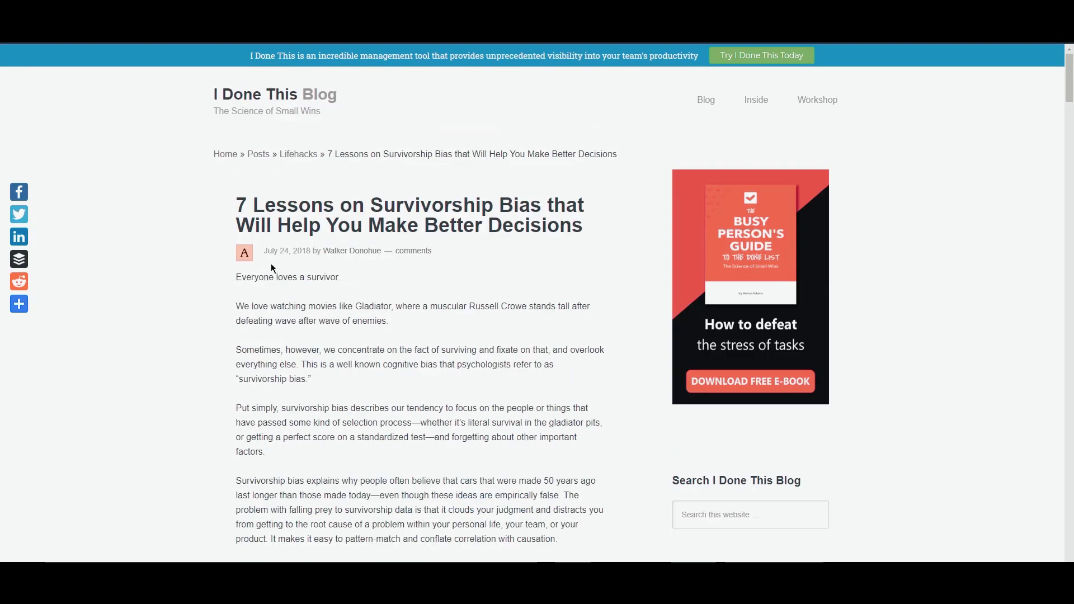
scroll(391, 193, "down", 3)
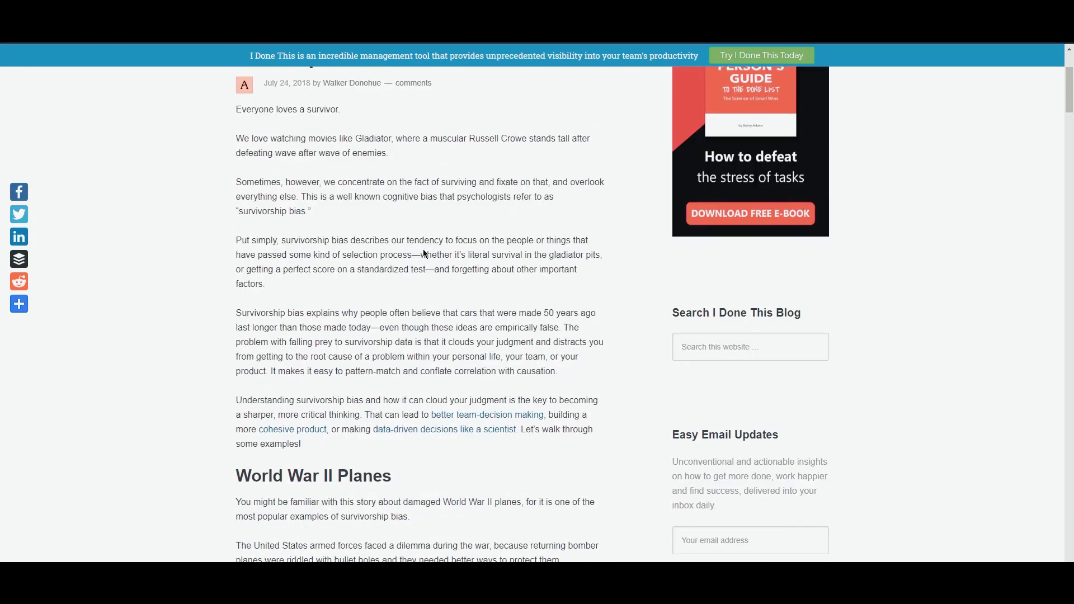
Find the Clipboard page in Windows Settings by searching for "clip", and toggle Clipboard history off and back on.
key("super")
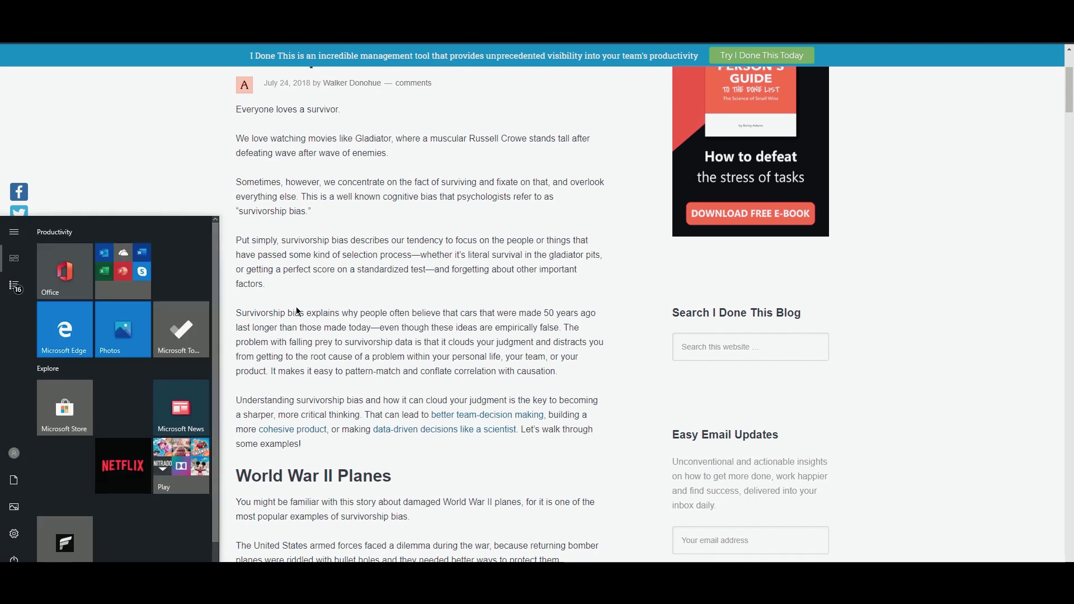
left_click(15, 534)
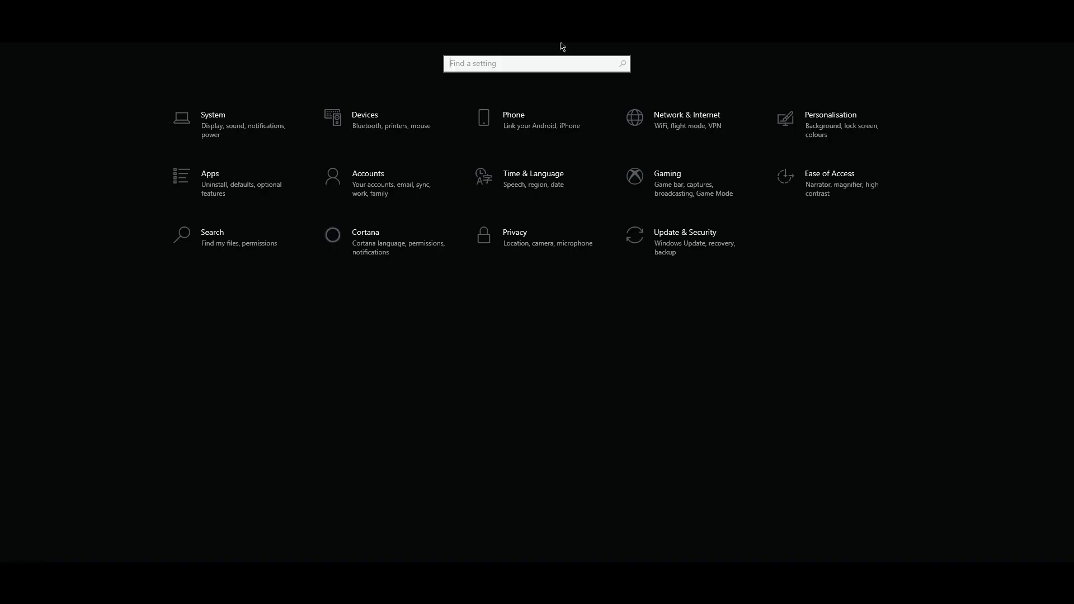
type("clip")
key("Down")
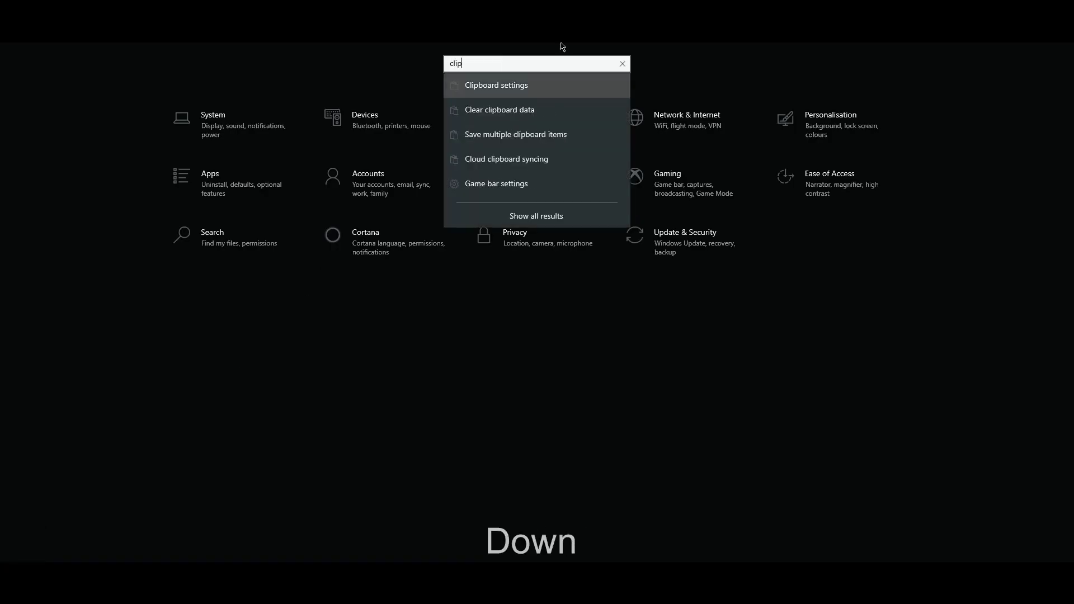
key("Return")
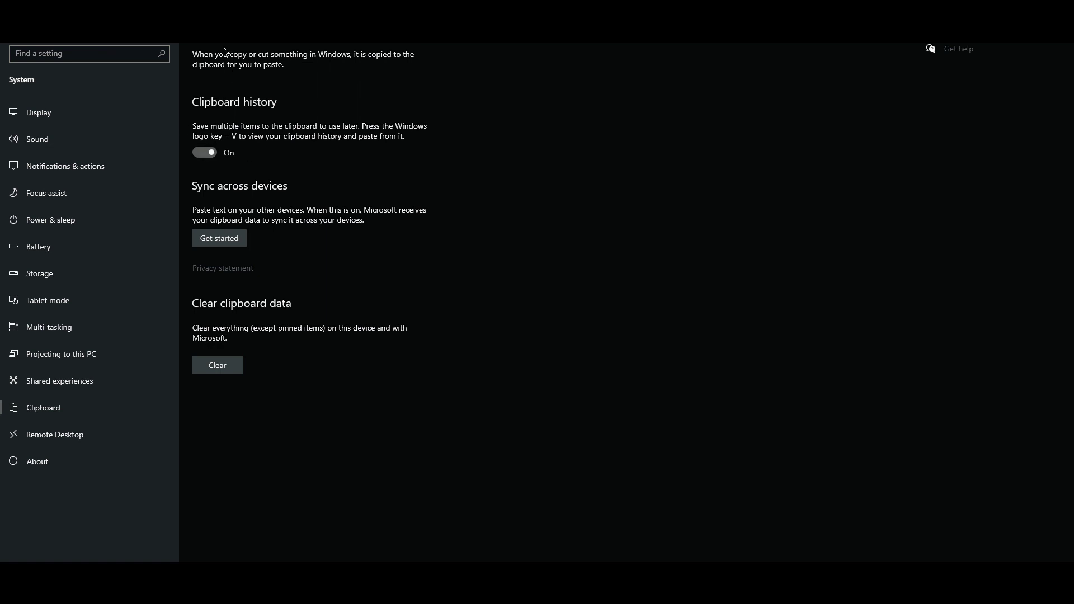
left_click(213, 154)
left_click(206, 152)
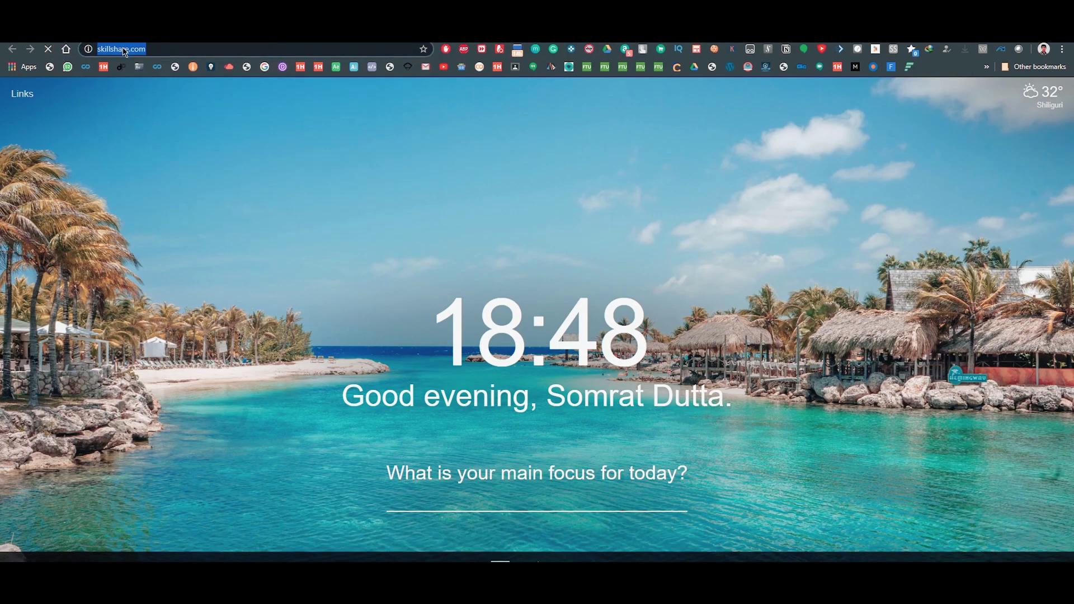
Copy the skillshare.com/home address and view the options of its entry in the clipboard history.
right_click(123, 49)
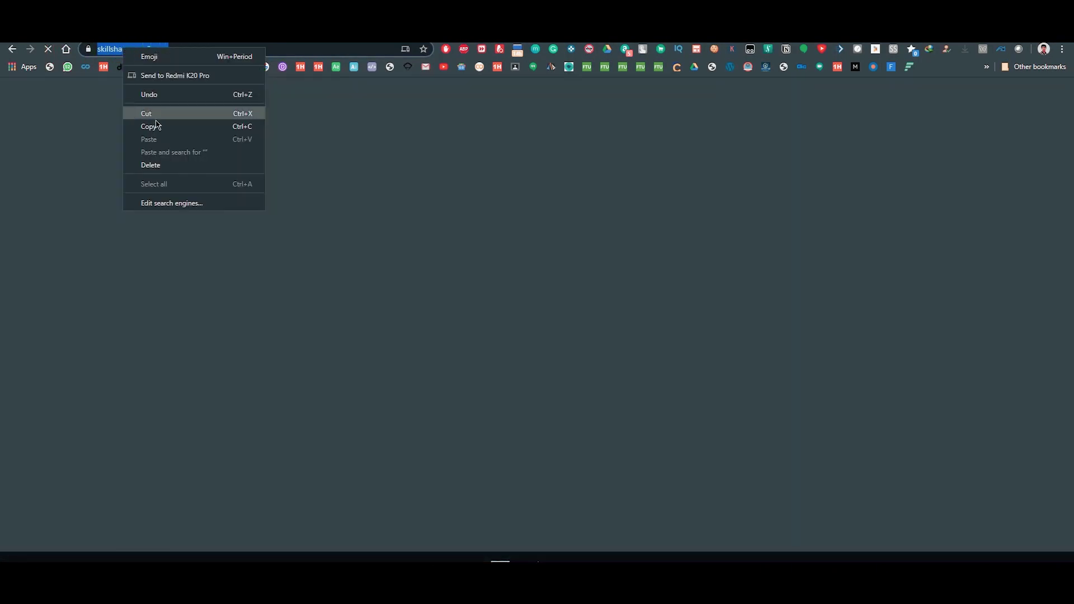
left_click(156, 125)
key("super+v")
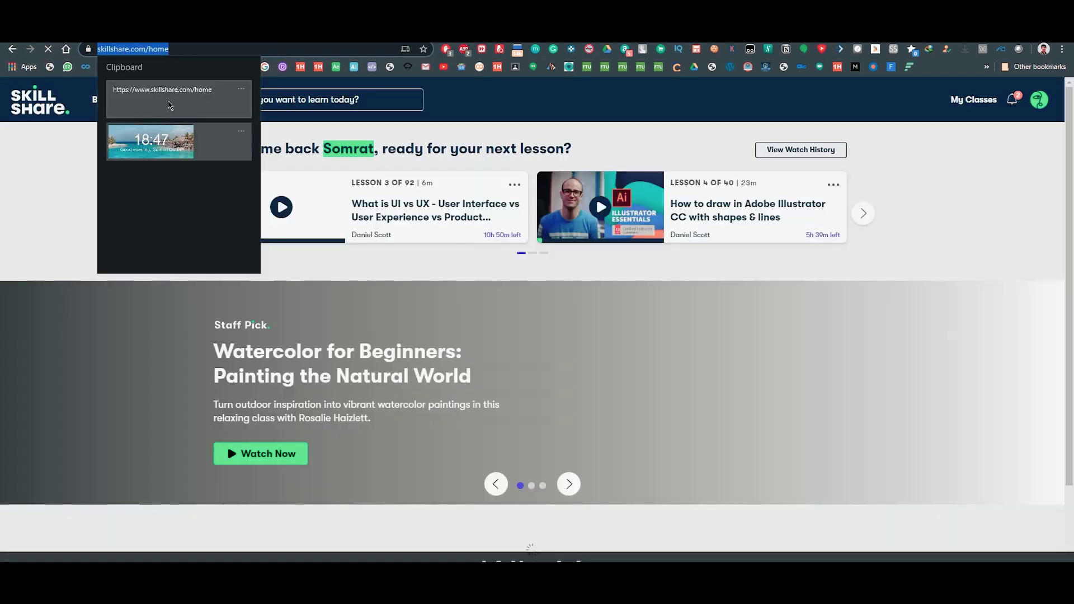
left_click(241, 89)
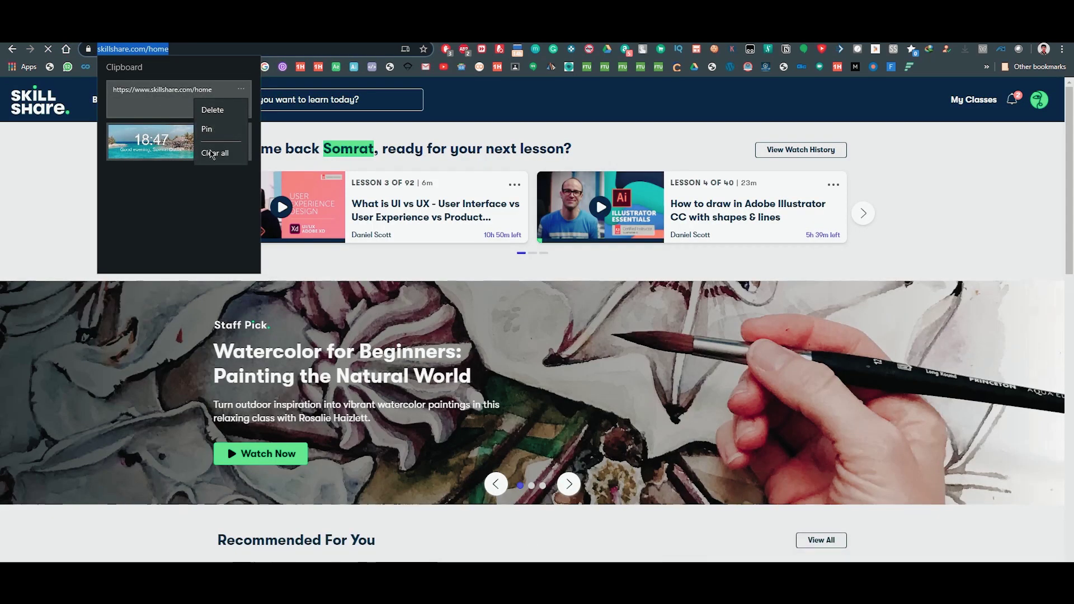
left_click(190, 247)
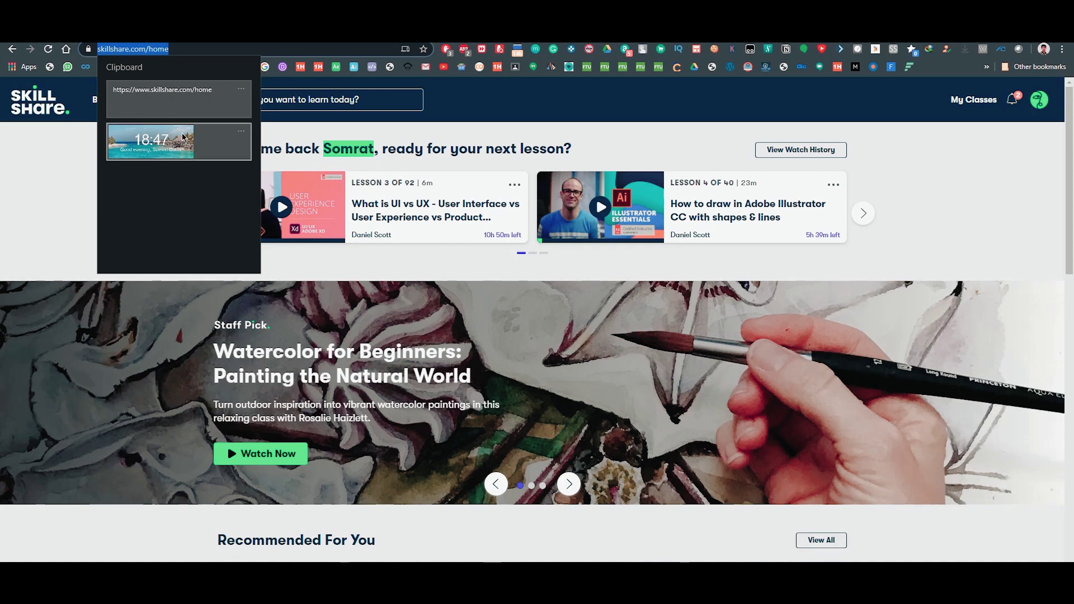
left_click(51, 179)
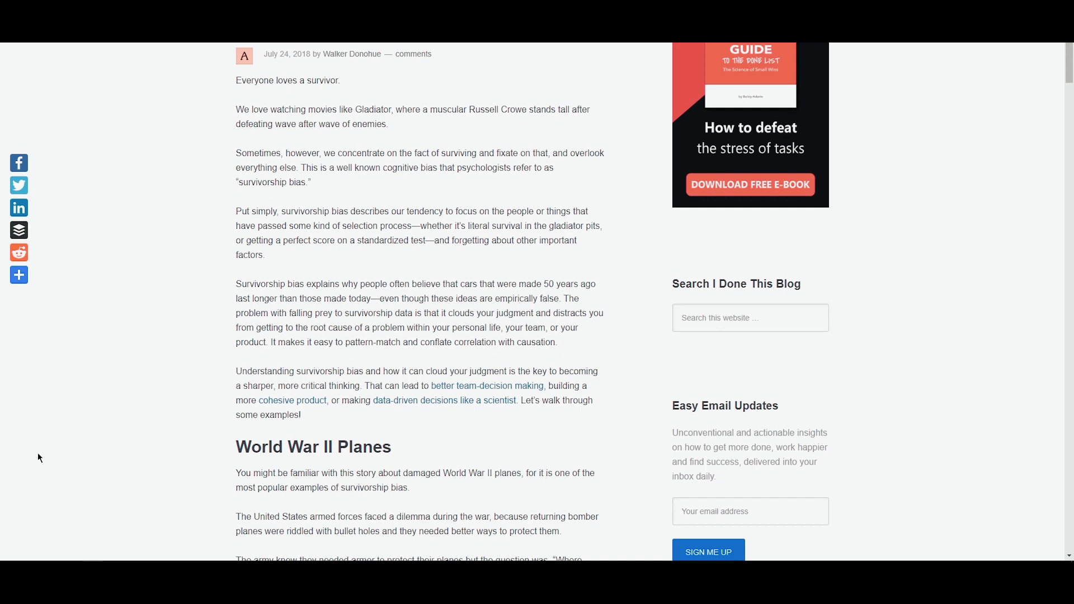
Open the Start button's quick-link menu and choose Windows PowerShell (Admin).
mouse_move(13, 557)
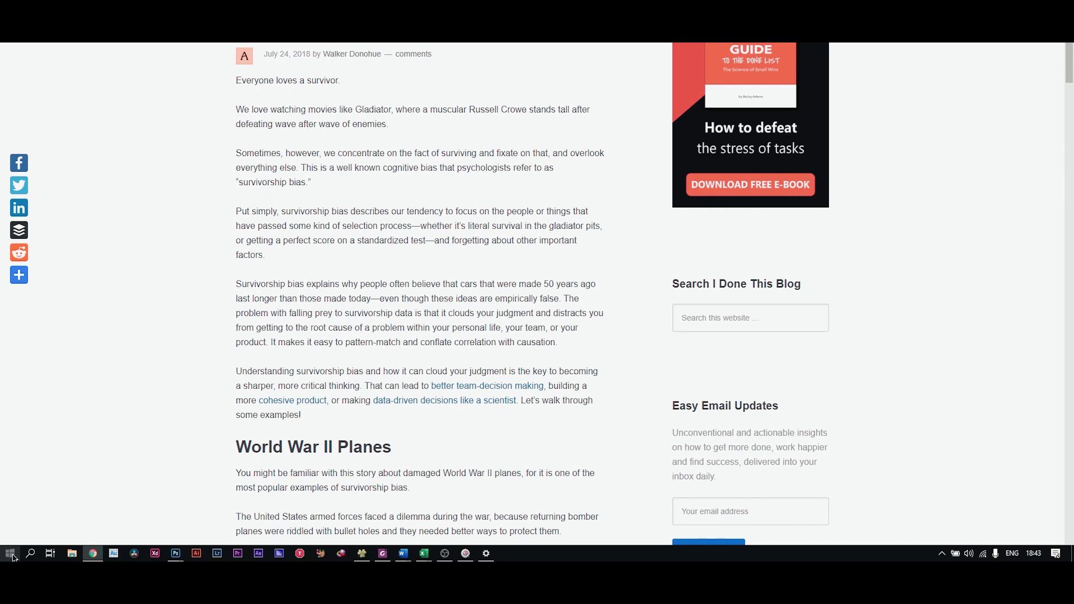
right_click(9, 557)
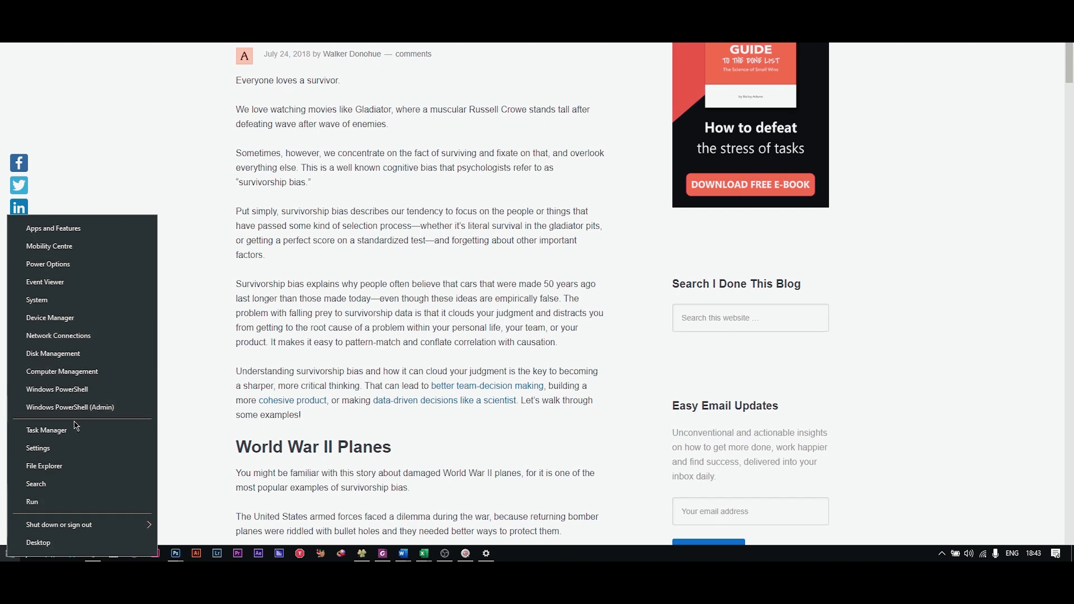
left_click(156, 160)
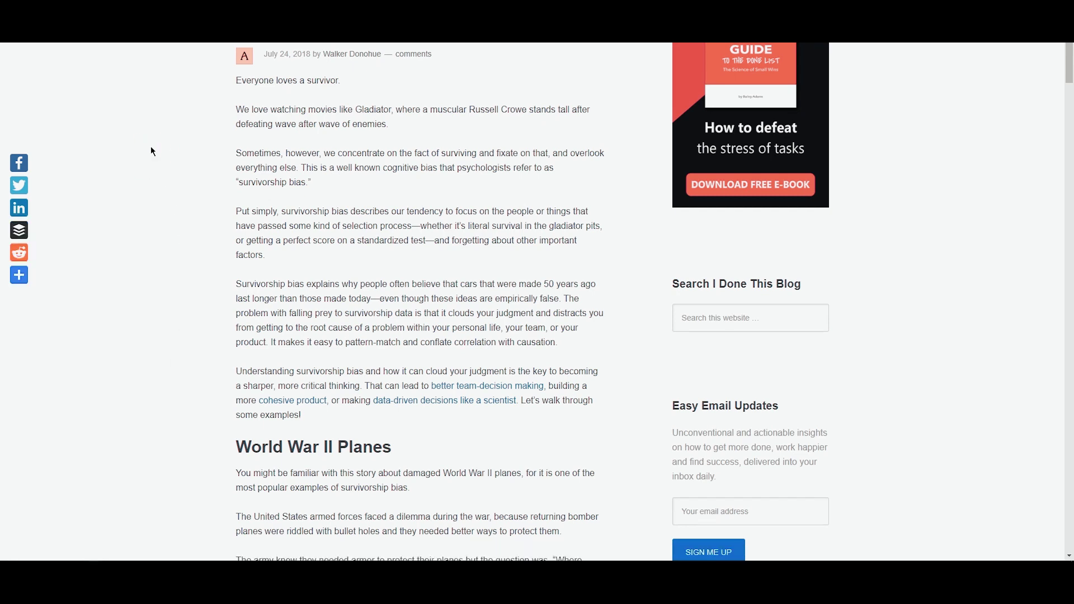
key("super+x")
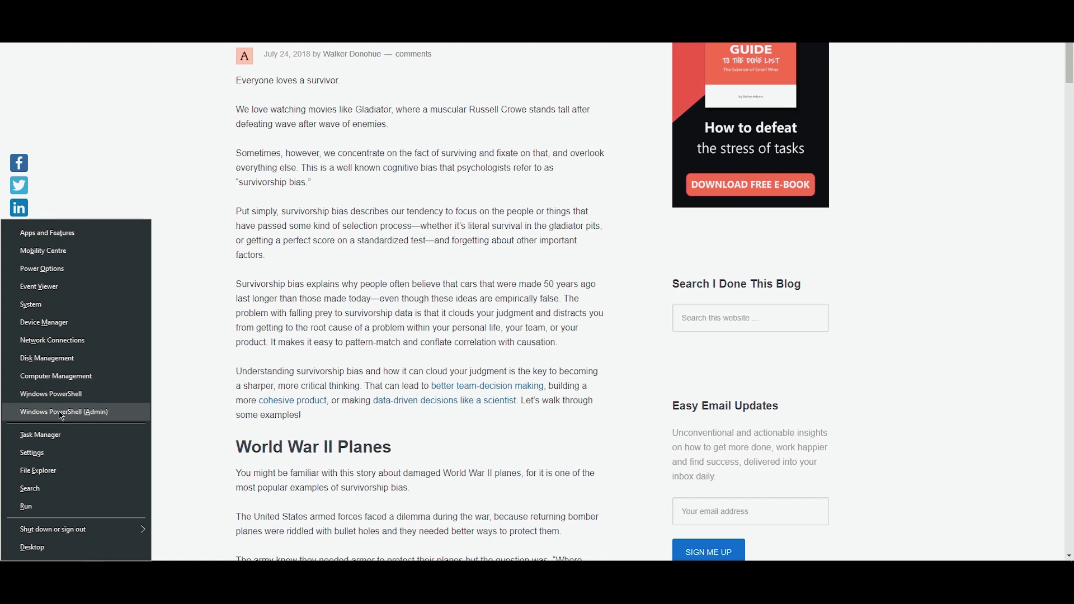
left_click(108, 416)
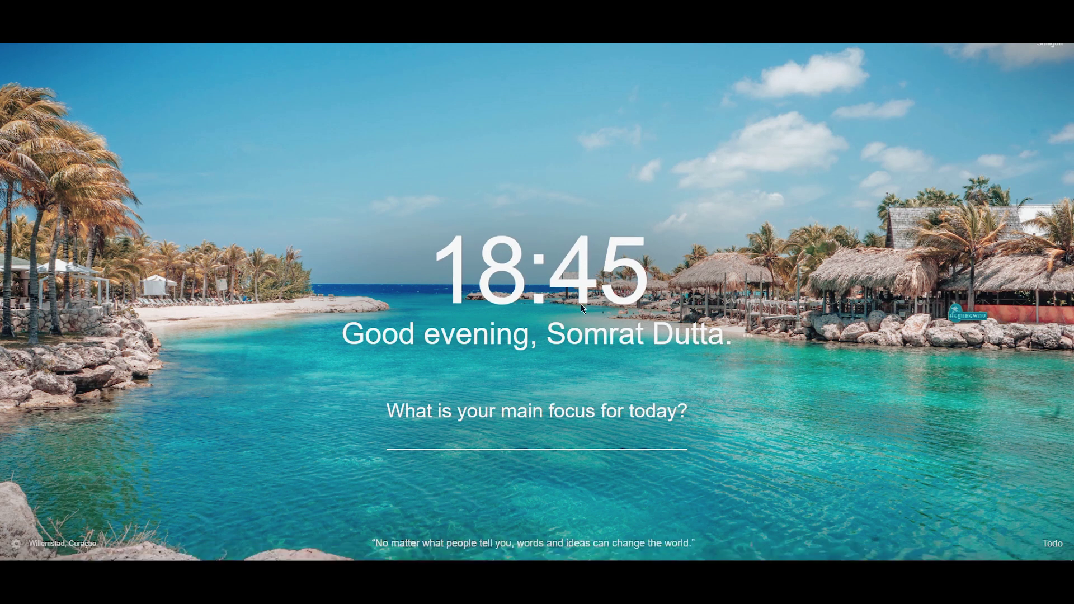
Switch to Composite-2.psd in Photoshop and apply the pending crop.
mouse_move(175, 554)
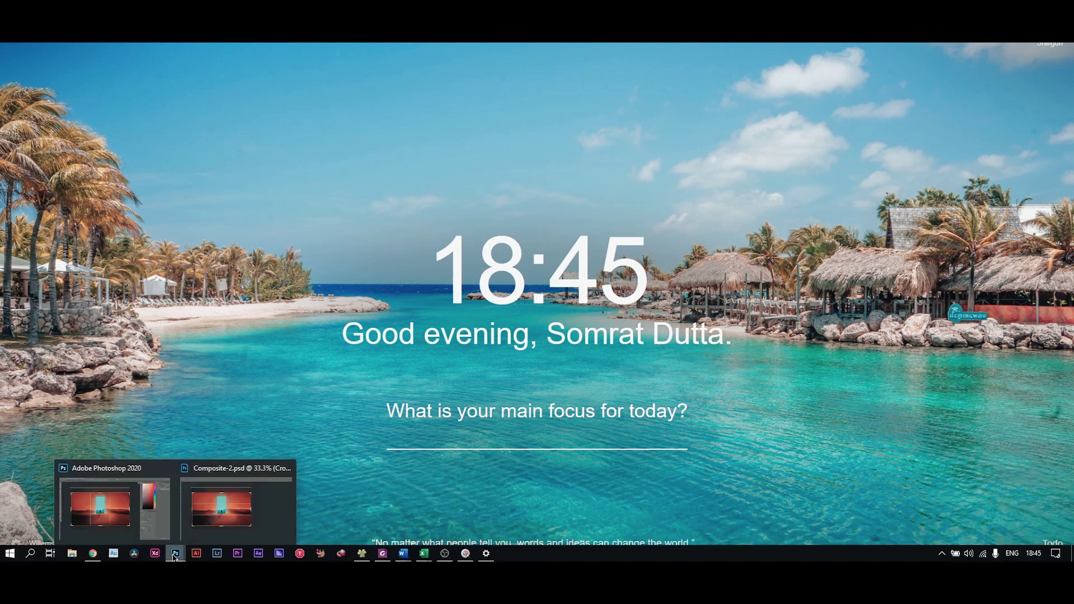
left_click(186, 516)
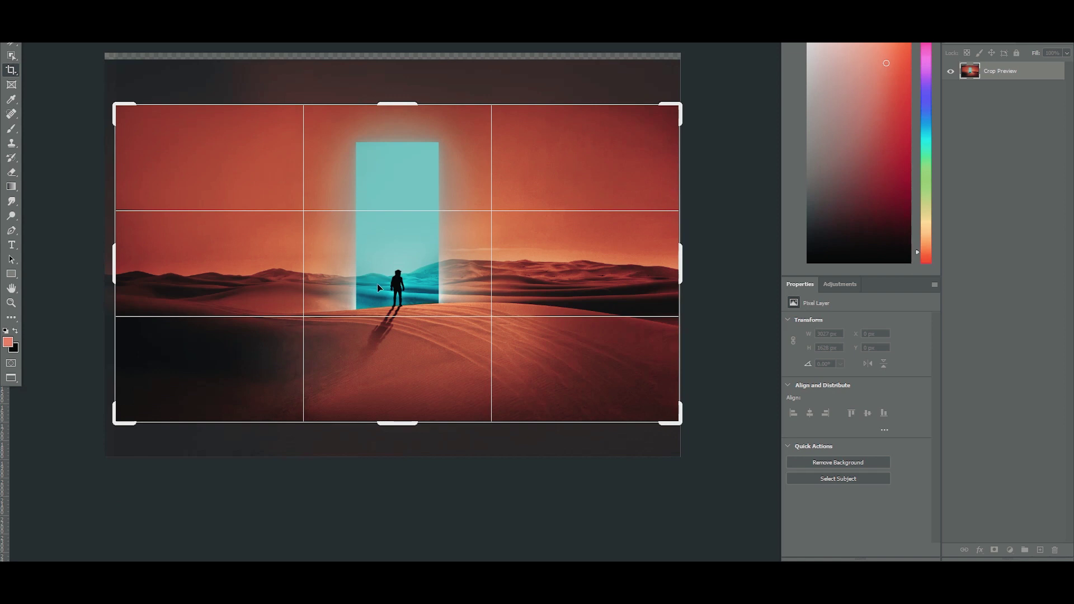
key("Return")
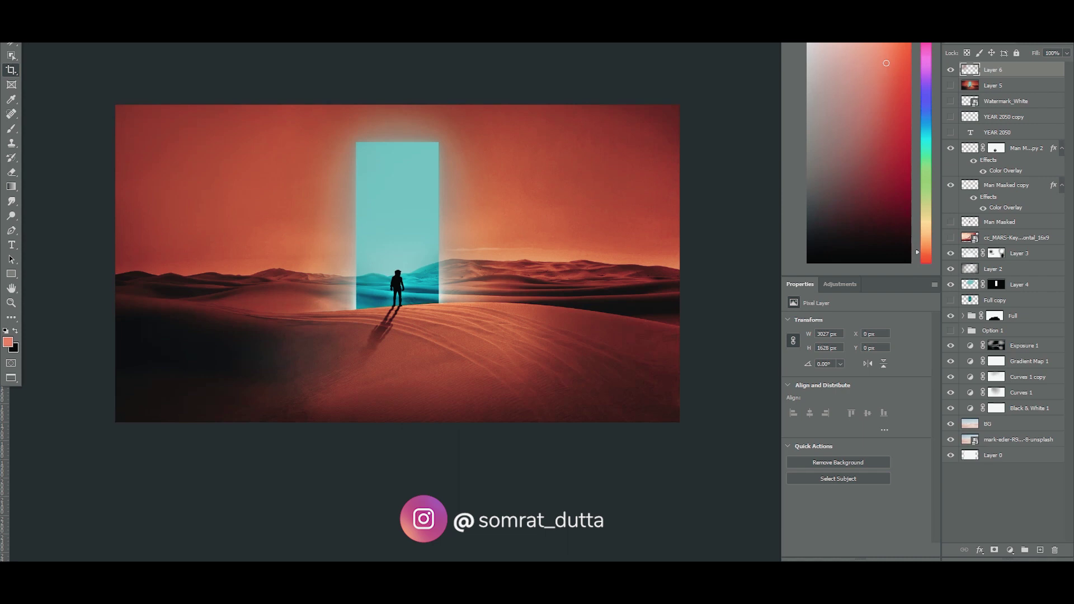
Place Settings beside the browser in a split screen and adjust the divider so that Settings is the wider window.
key("alt+Tab")
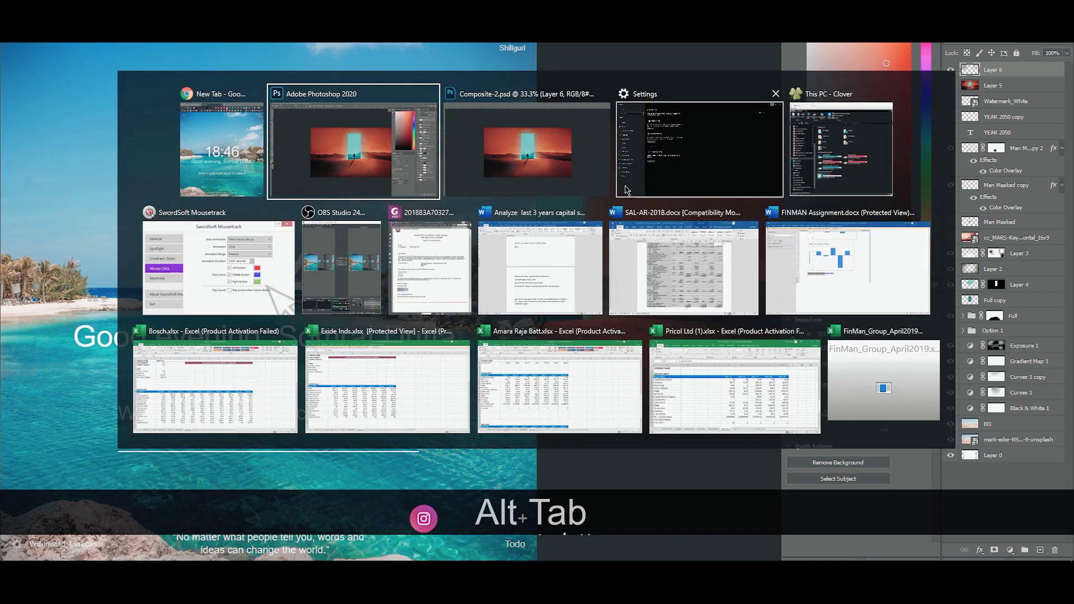
left_click(695, 164)
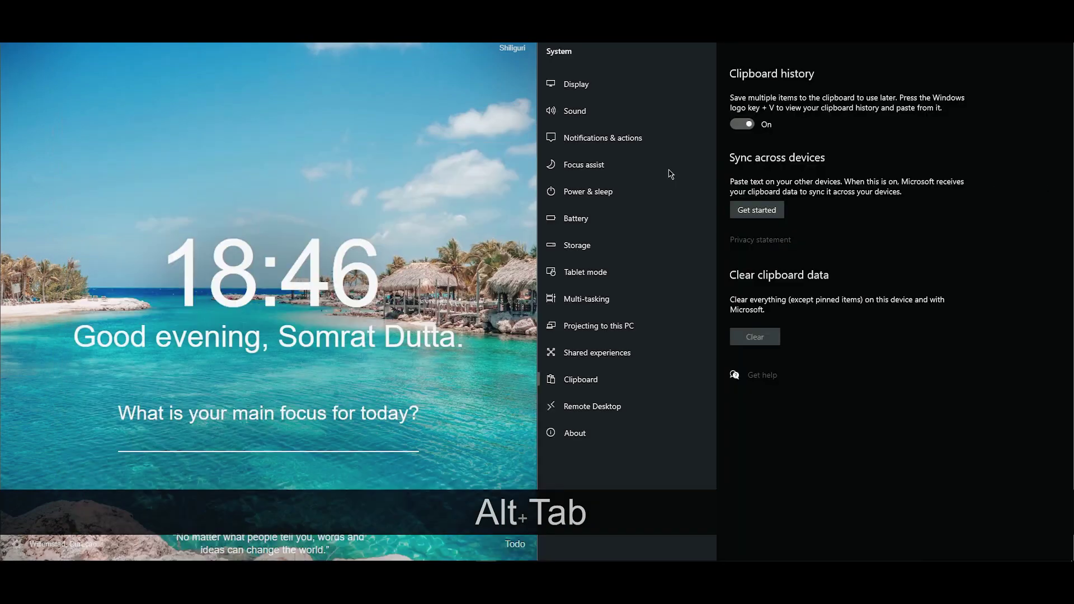
left_click_drag(536, 182, 407, 185)
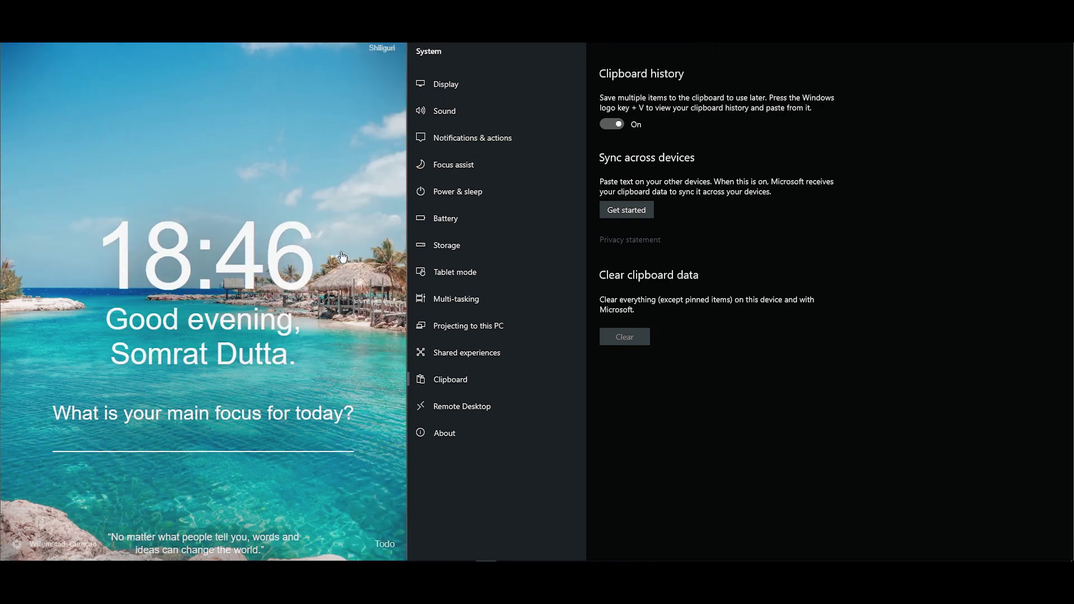
left_click_drag(407, 240, 464, 240)
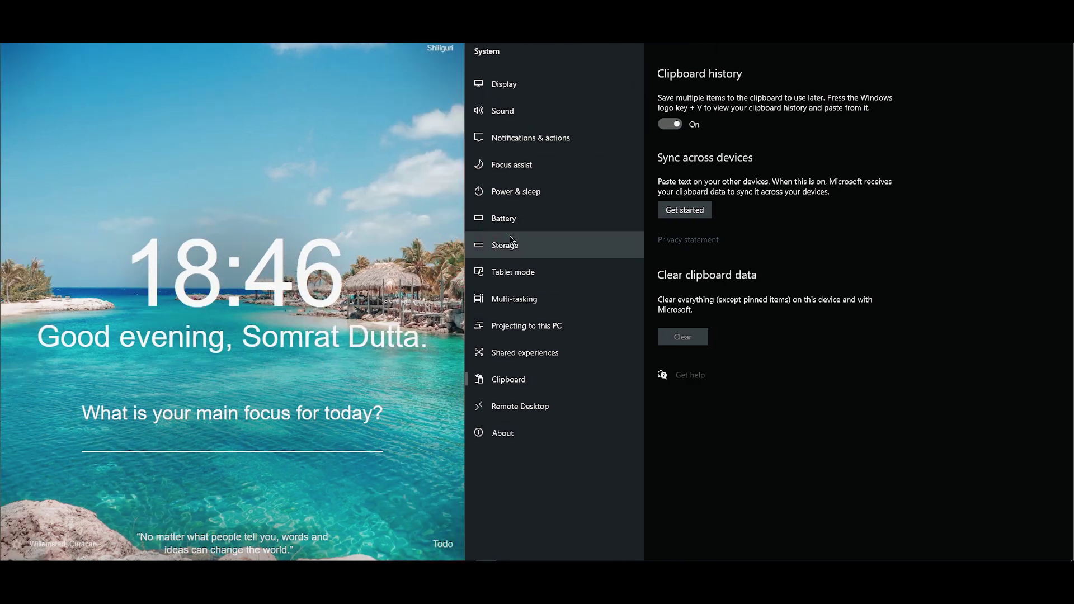
Minimise Settings and maximise the browser window out of the split screen.
left_click(486, 570)
left_click(361, 144)
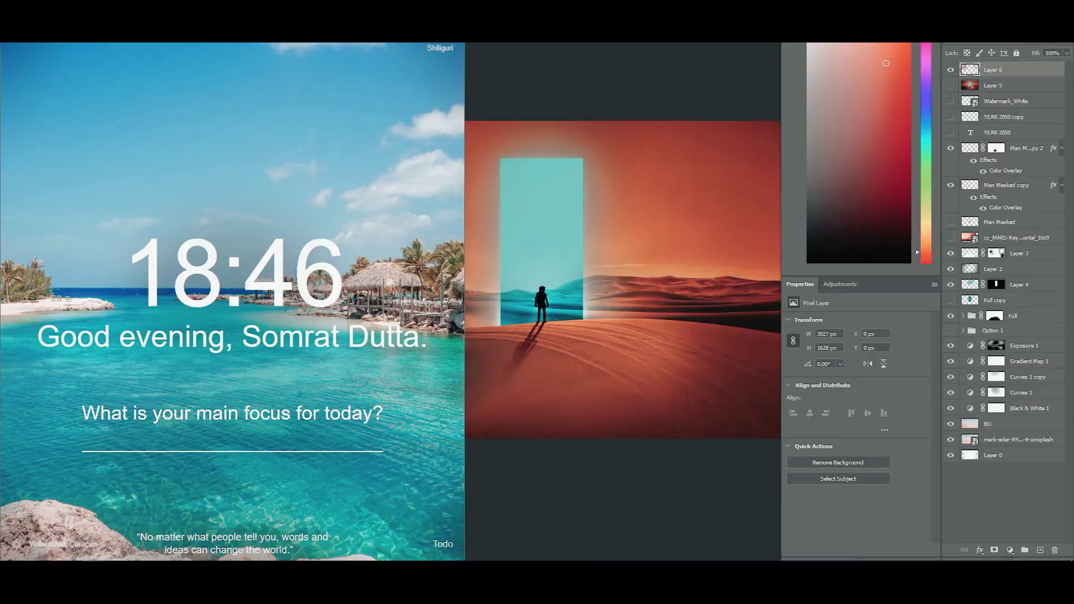
left_click(426, 5)
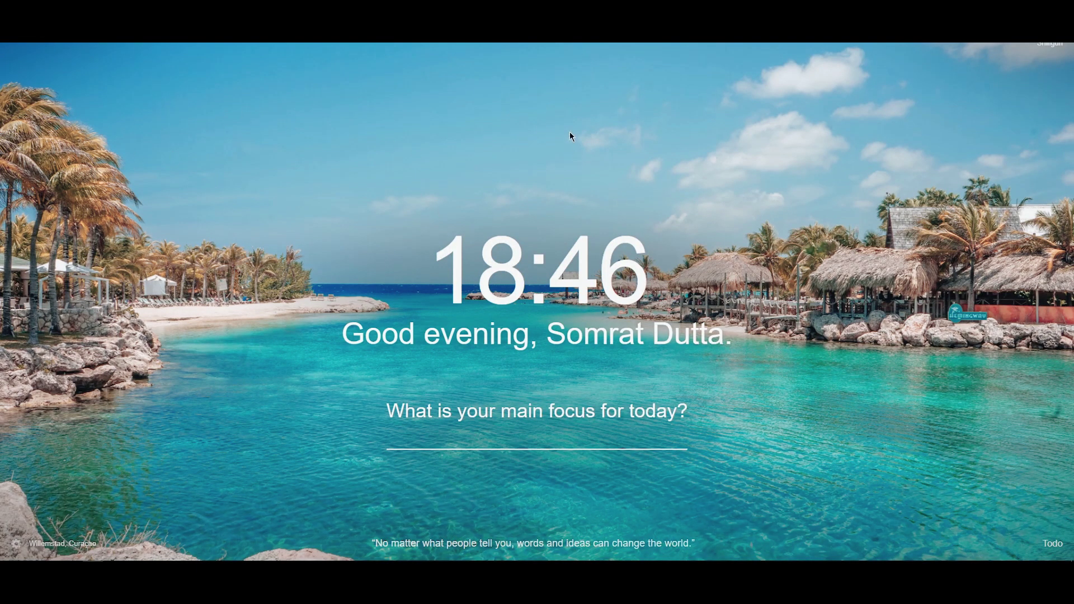
Arrange the browser in the left half of the screen and the Word document in the right half.
key("super+Left")
left_click(785, 326)
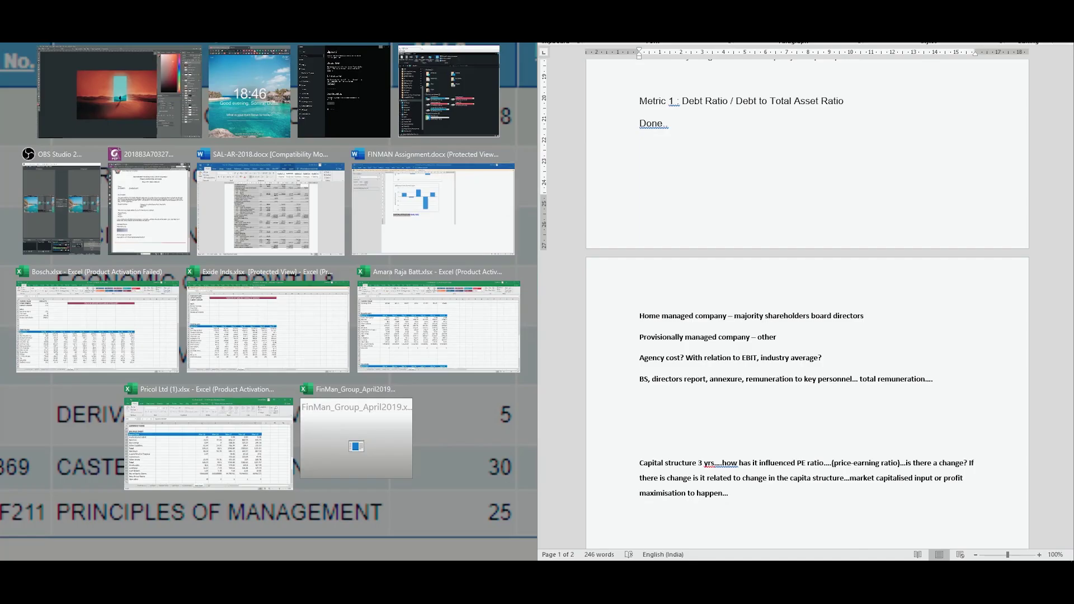
key("Escape")
left_click_drag(789, 7, 789, 8)
key("super+Right")
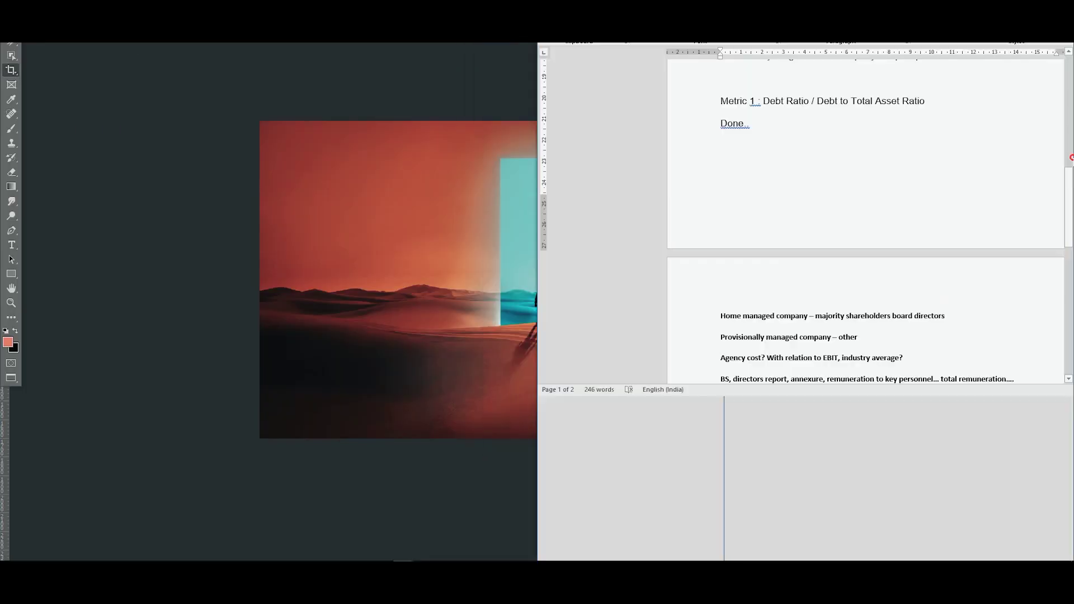
left_click(488, 439)
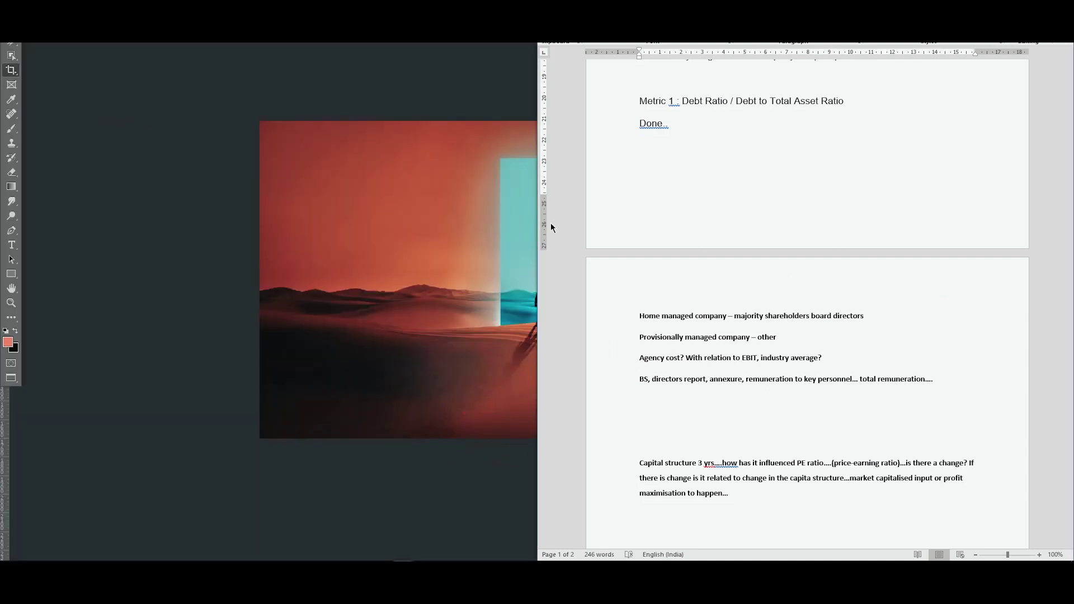
key("alt+Tab")
left_click(651, 150)
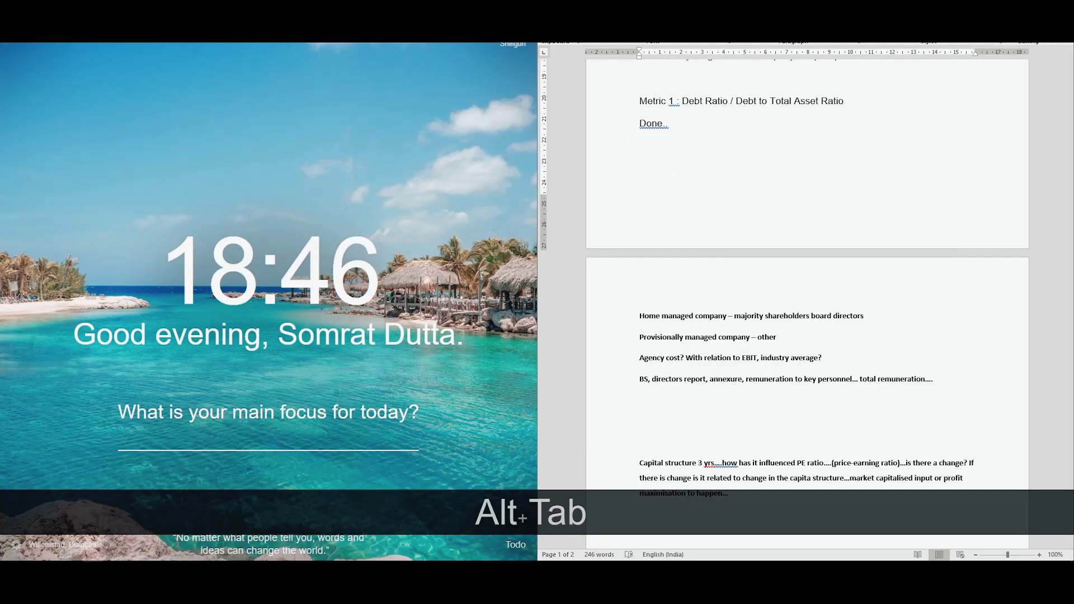
Pull the browser window out of the left half of the screen and maximise it.
left_click_drag(319, 8, 470, 14)
double_click(495, 11)
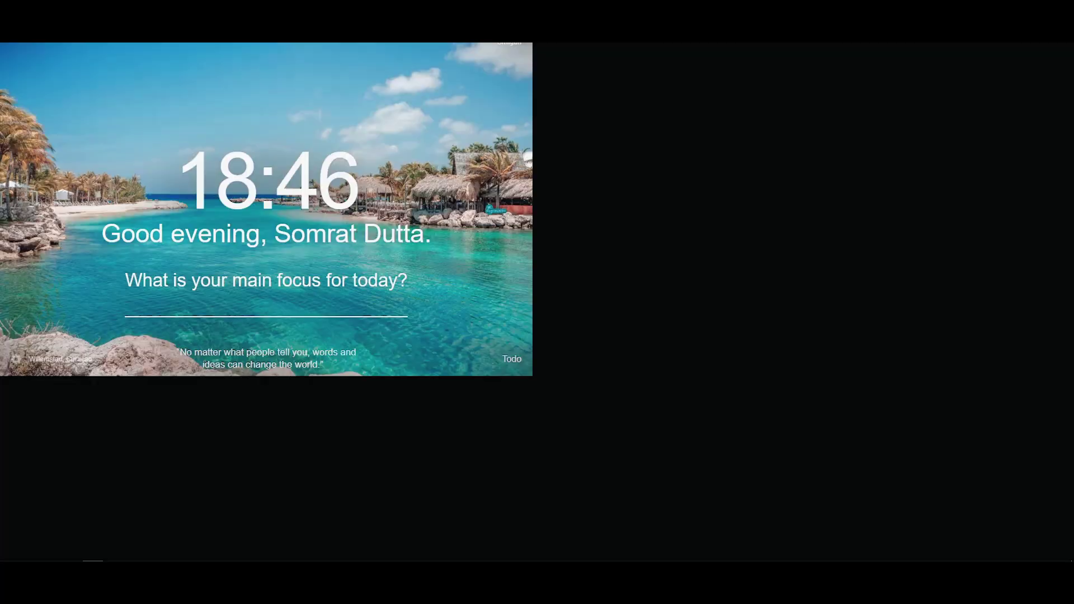
Snap the browser window to the left half of the screen beside the Word document, try the divider and maximise the browser again.
key("super+Left")
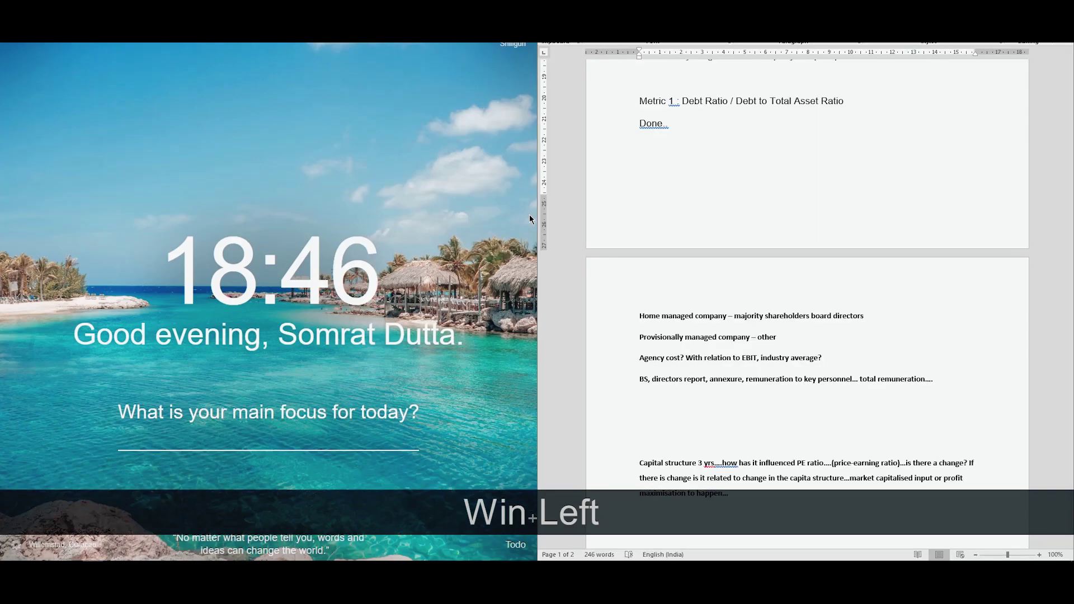
left_click_drag(536, 253, 554, 267)
left_click_drag(386, 11, 425, 1)
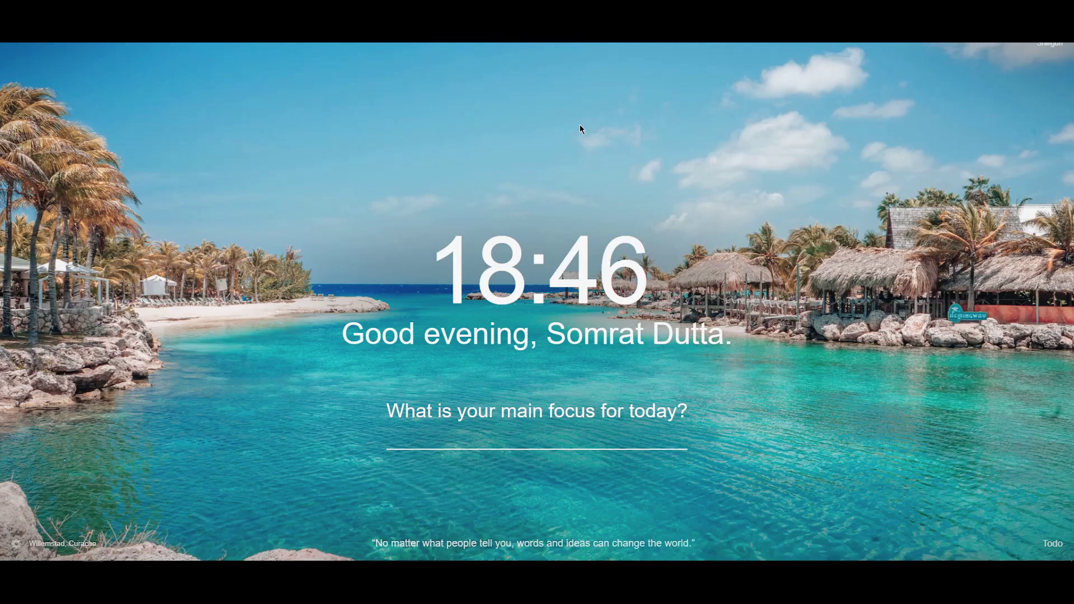
Snap the browser window to the right half of the screen, restore it to a floating size and maximise it again.
key("super+Right")
key("super+Up")
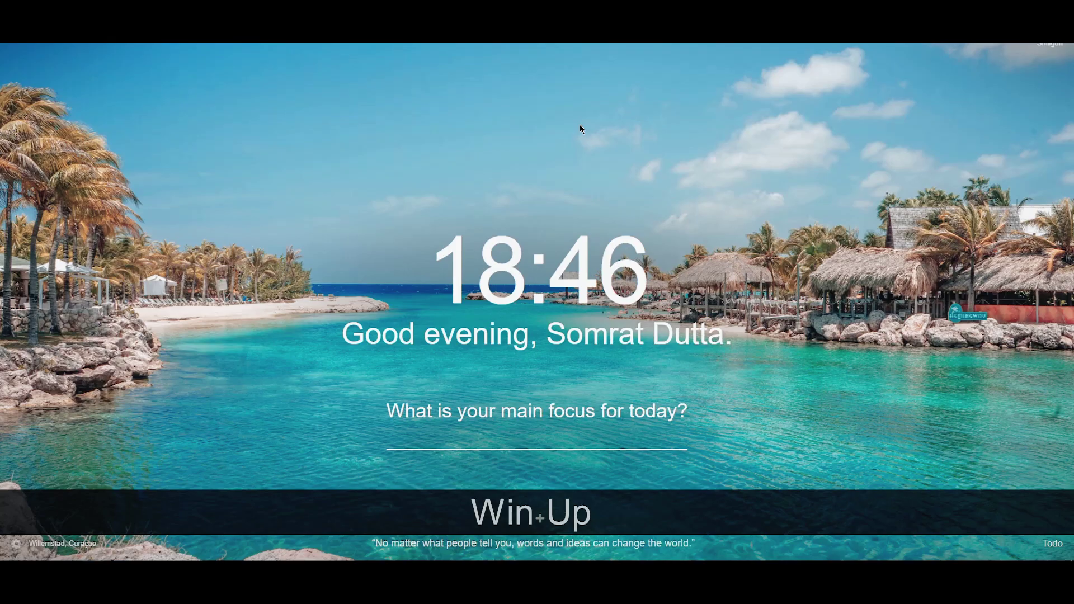
key("super+Down")
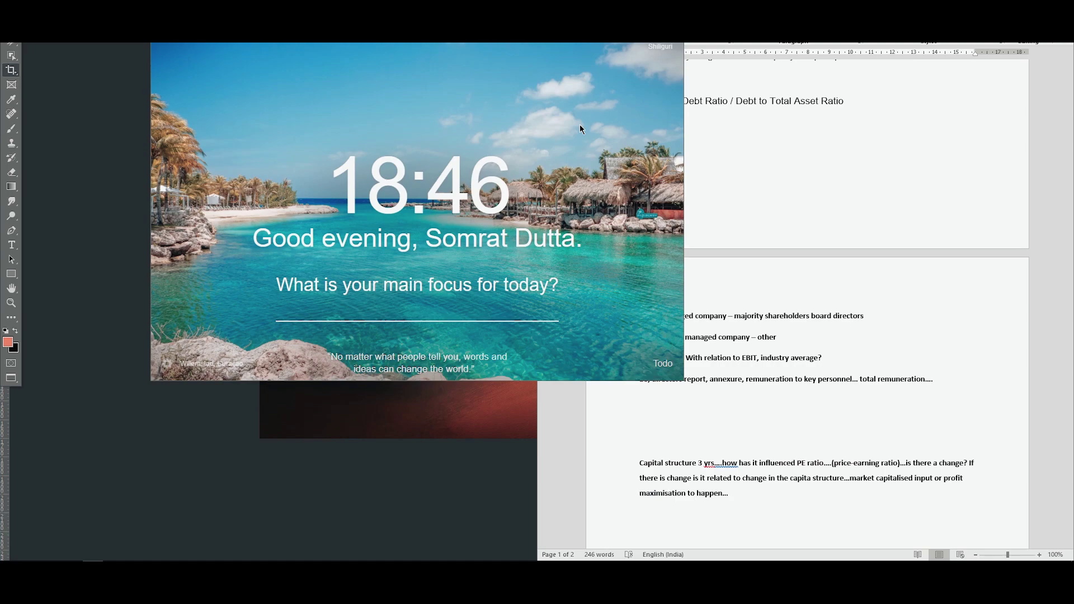
key("super+Up")
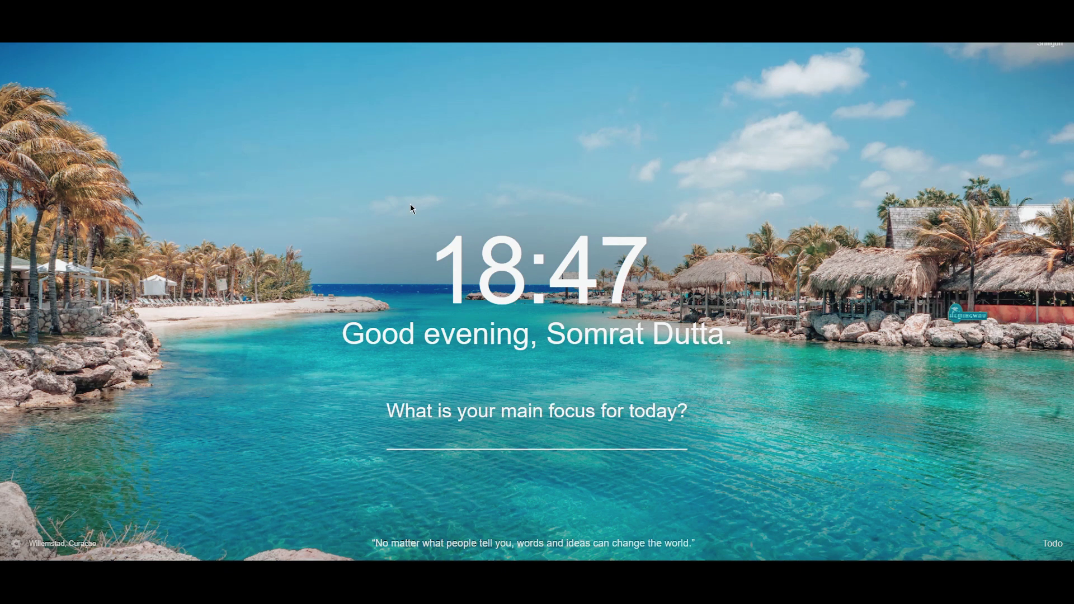
Snip a rectangular area around the clock on the browser page and check the captured image in the clipboard history.
key("super+shift+s")
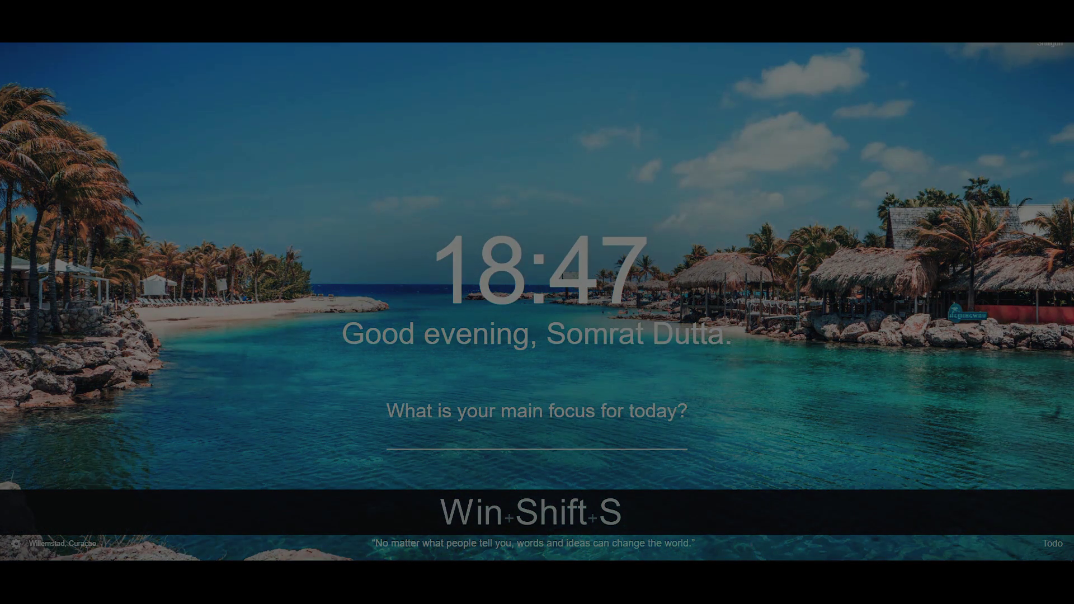
left_click_drag(268, 178, 805, 390)
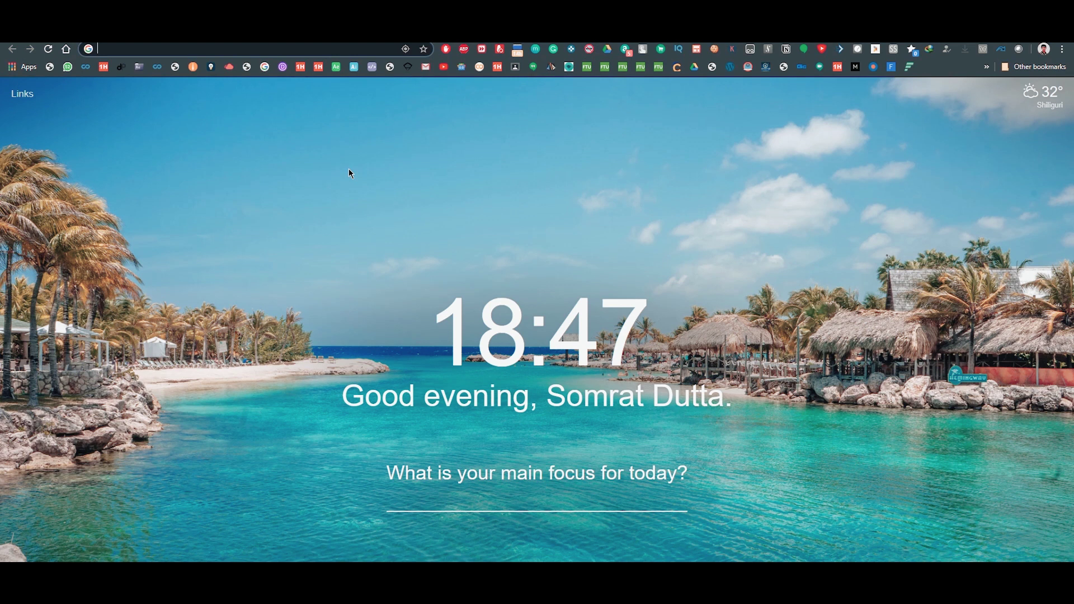
key("super+v")
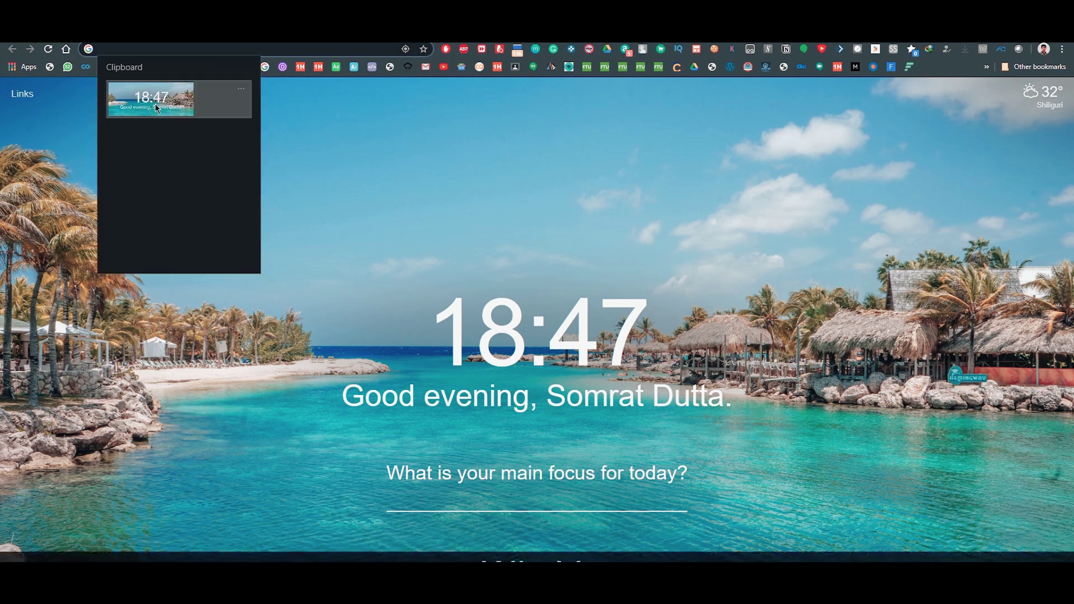
left_click(454, 210)
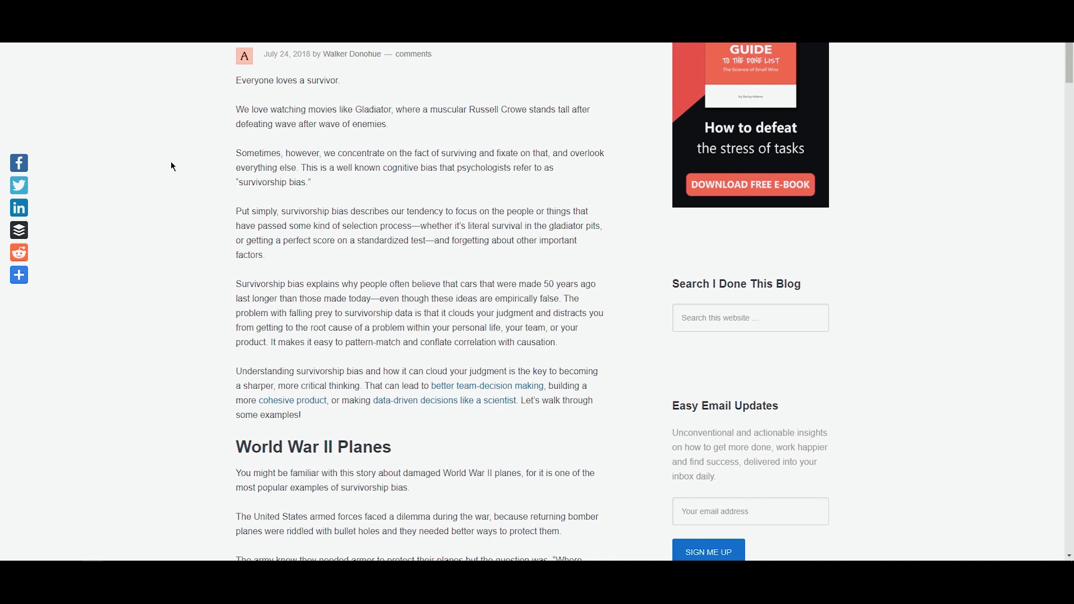
Open the notification centre to view its notifications and quick actions, and close it to return to the survivorship bias article.
mouse_move(942, 555)
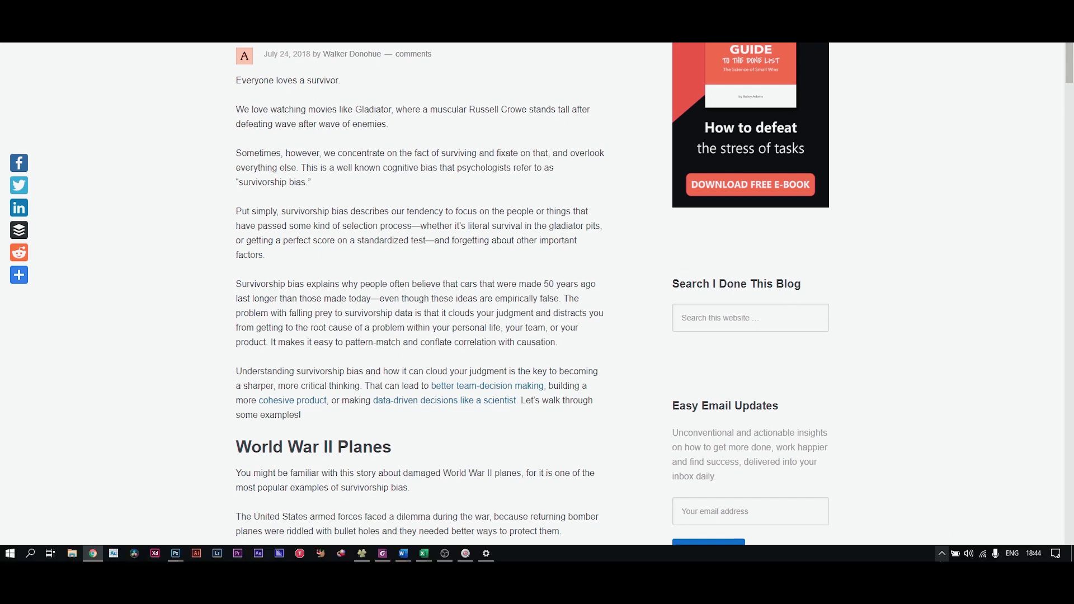
left_click(1056, 555)
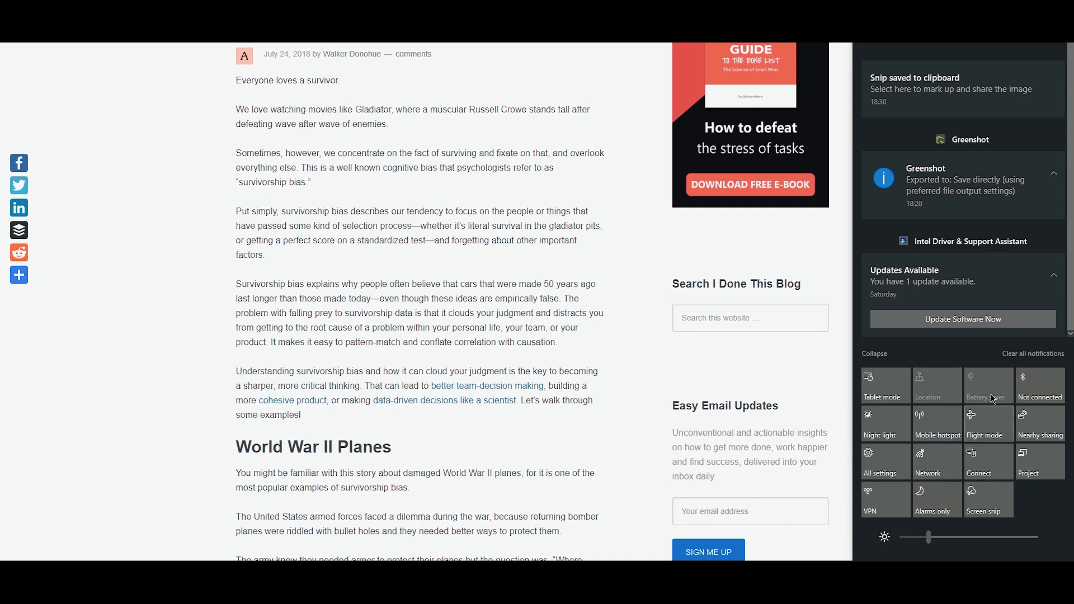
left_click(134, 286)
scroll(133, 287, "down", 5)
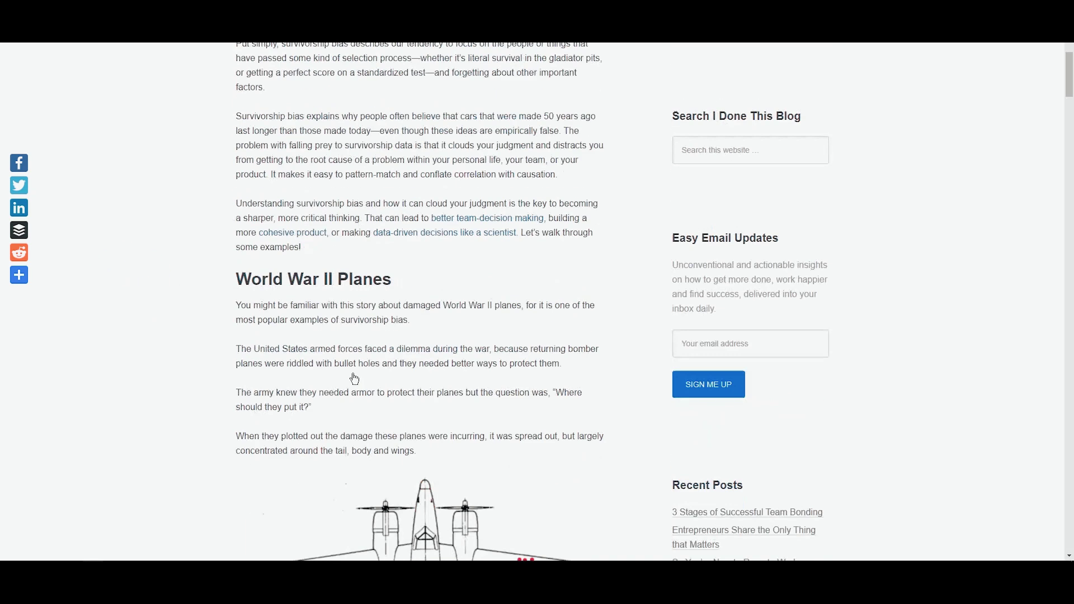
scroll(396, 324, "up", 6)
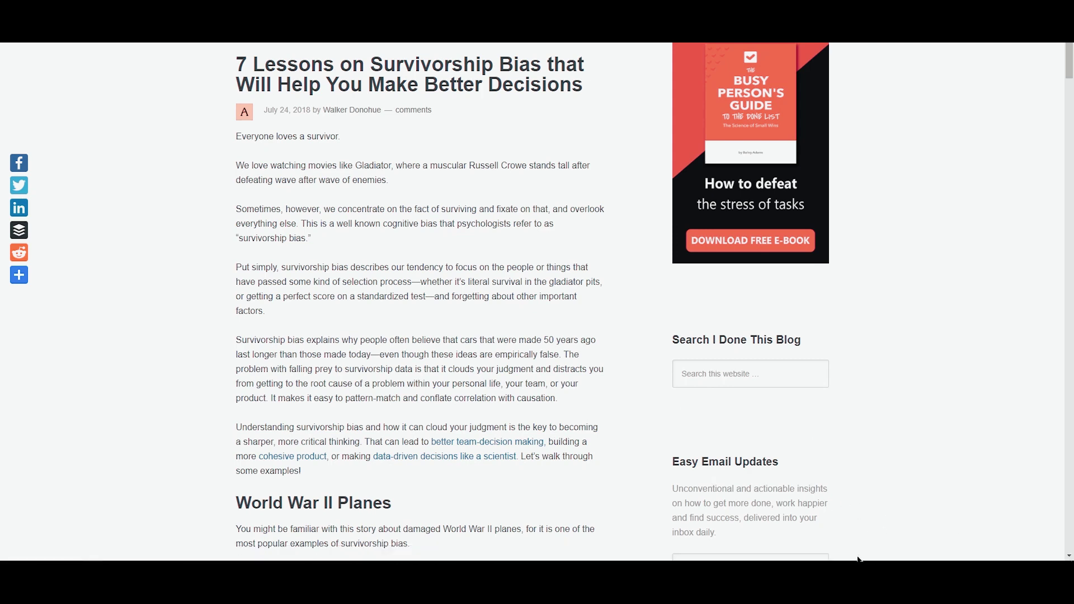
Reopen the notification centre, toggle Night light, look through the notifications and close it.
mouse_move(854, 561)
left_click(160, 147)
key("super+a")
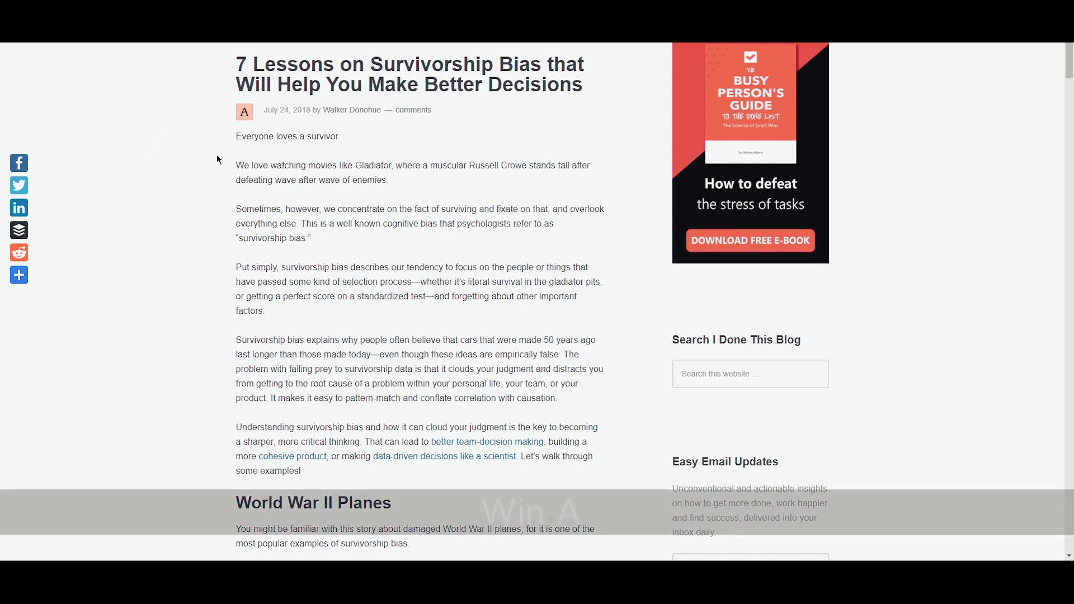
left_click(885, 423)
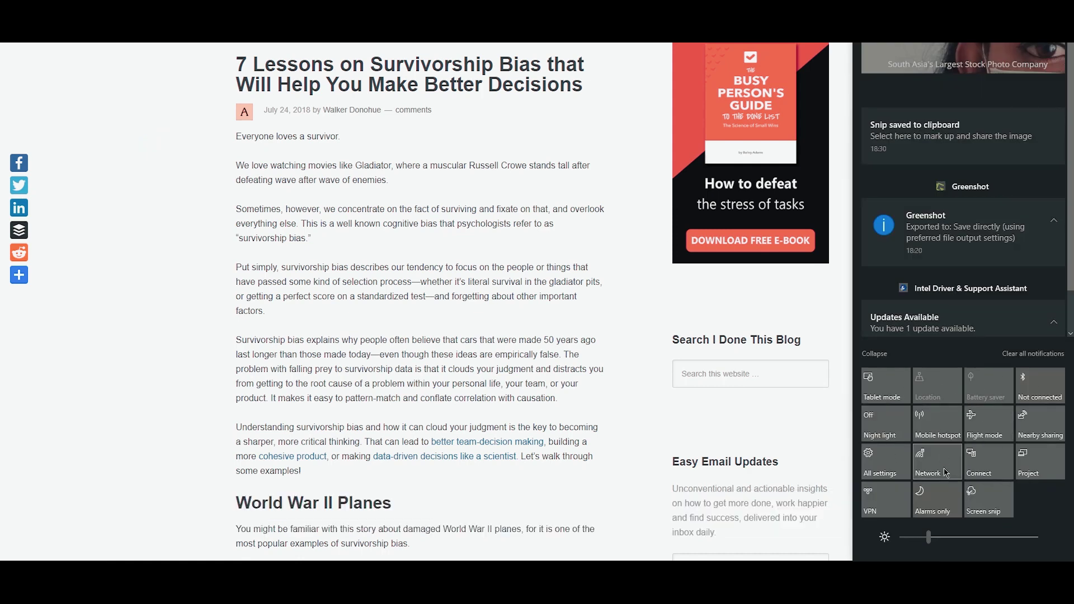
left_click(1054, 321)
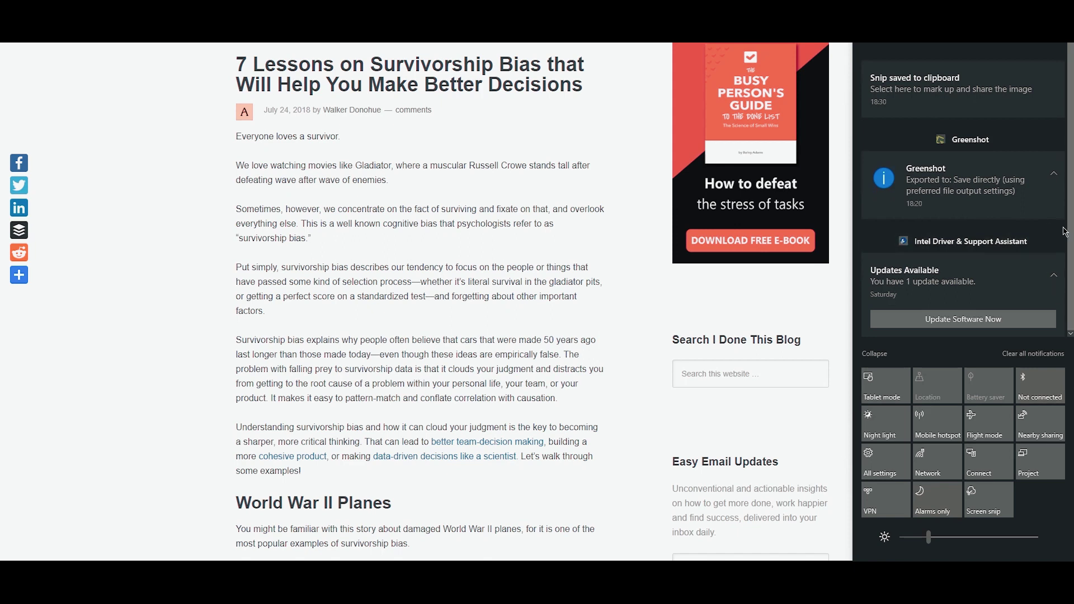
scroll(1029, 269, "up", 1)
left_click(143, 226)
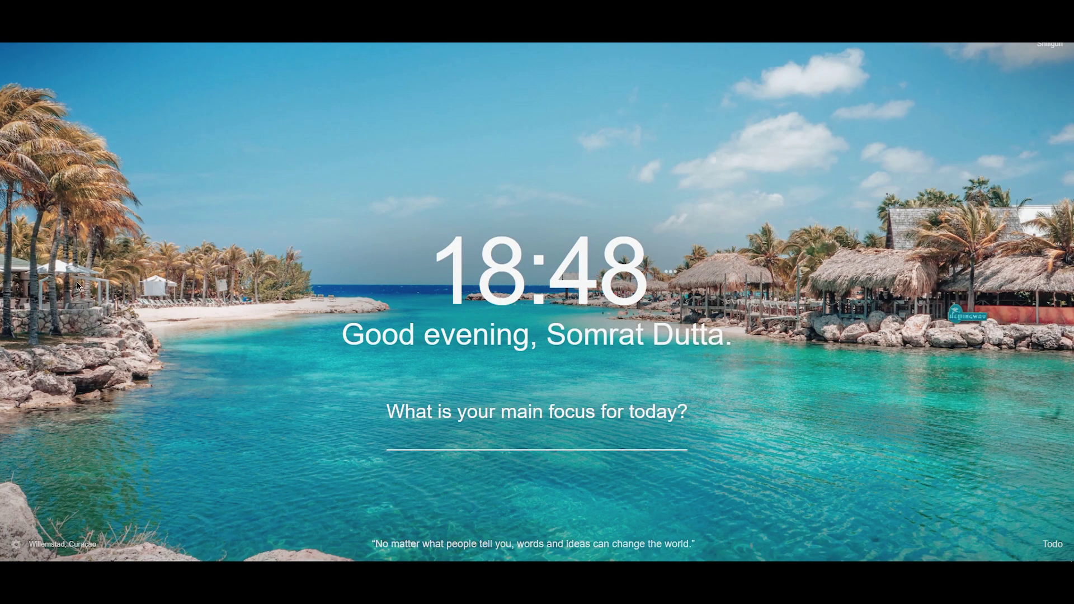
Open Windows Settings from Start and close its window again.
key("super")
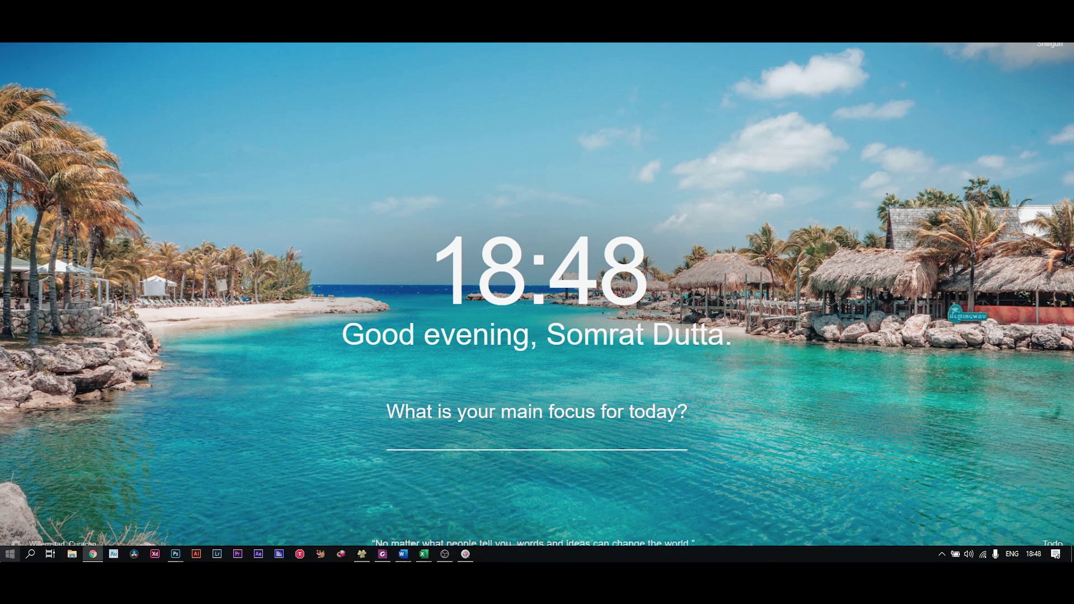
left_click(340, 220)
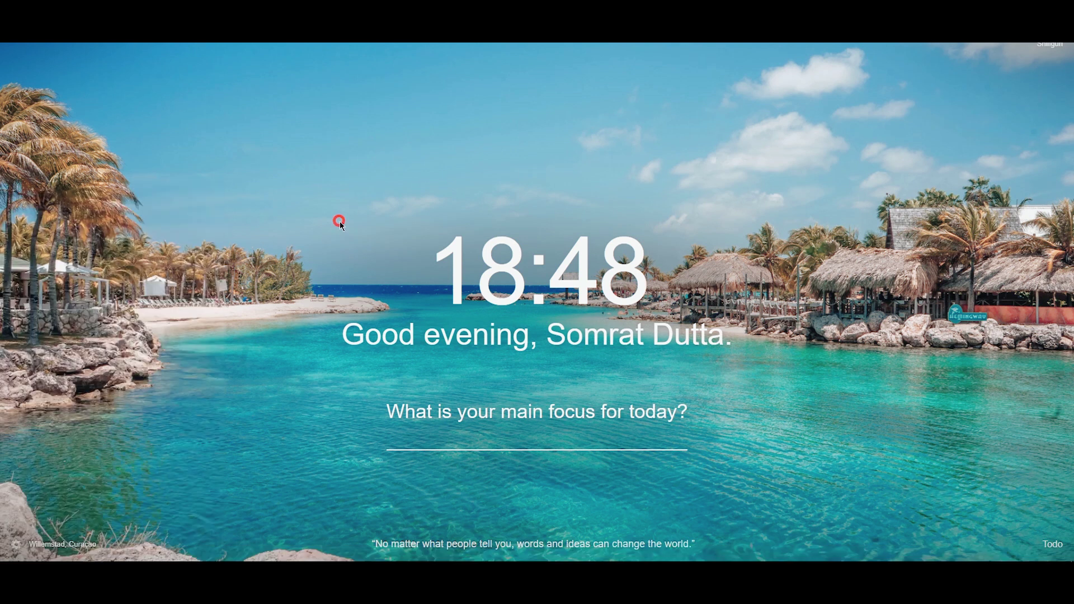
left_click(7, 554)
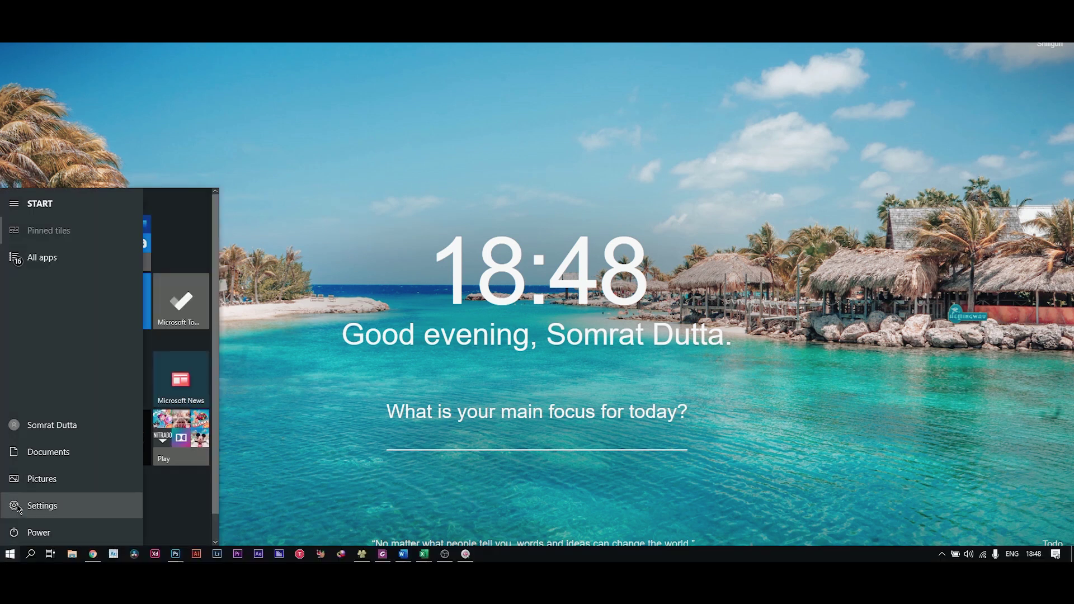
left_click(44, 510)
left_click(1003, 95)
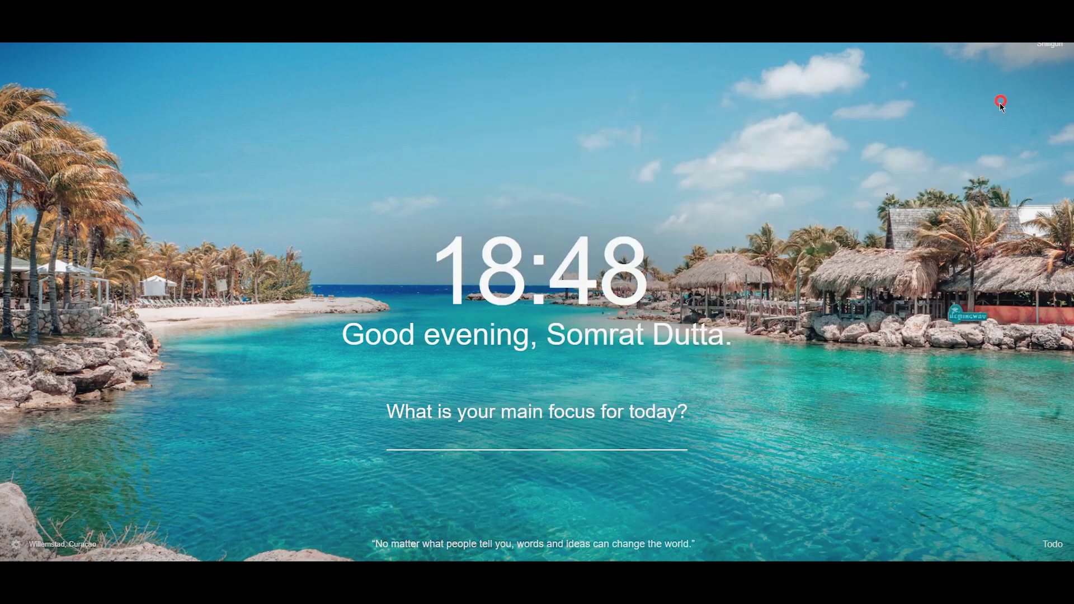
Open Windows Settings directly over the browser and maximise its window.
key("super+i")
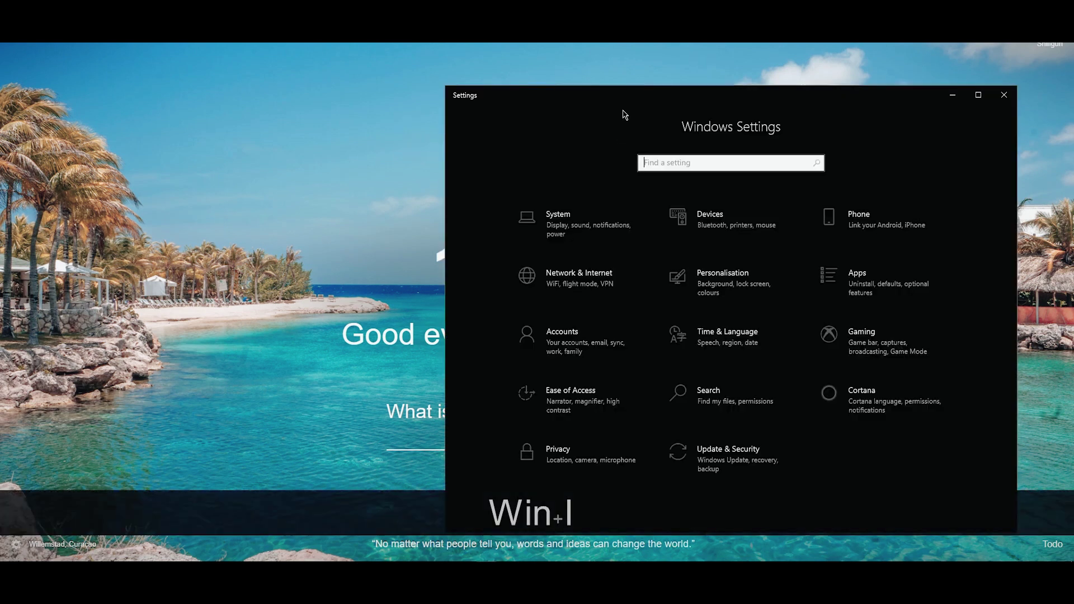
key("super+Up")
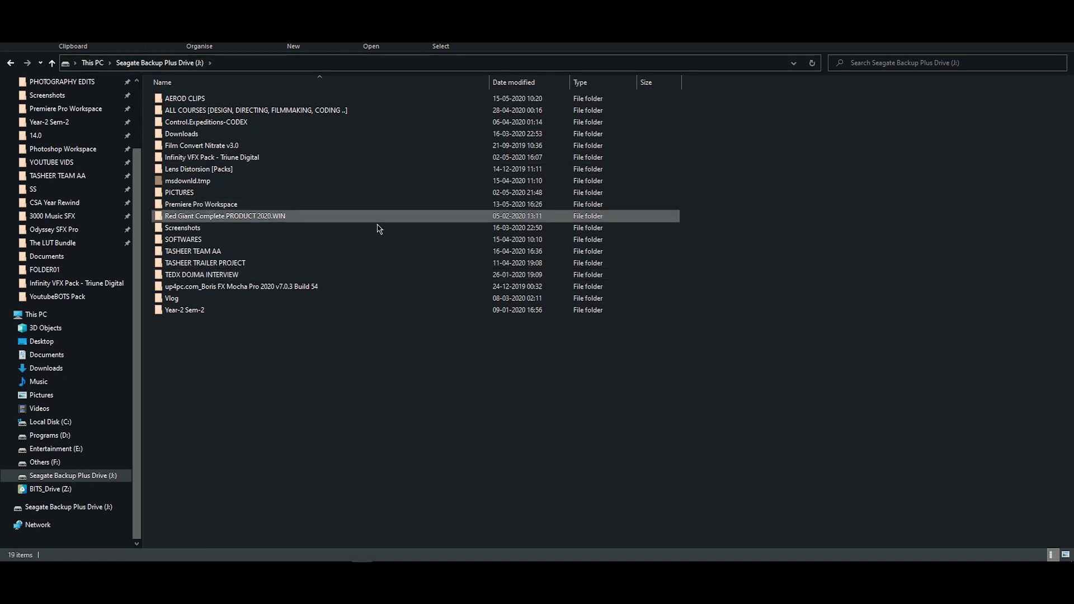
Bring up the options for creating a new item in the Seagate Backup Plus Drive (J:) folder and dismiss them.
right_click(730, 168)
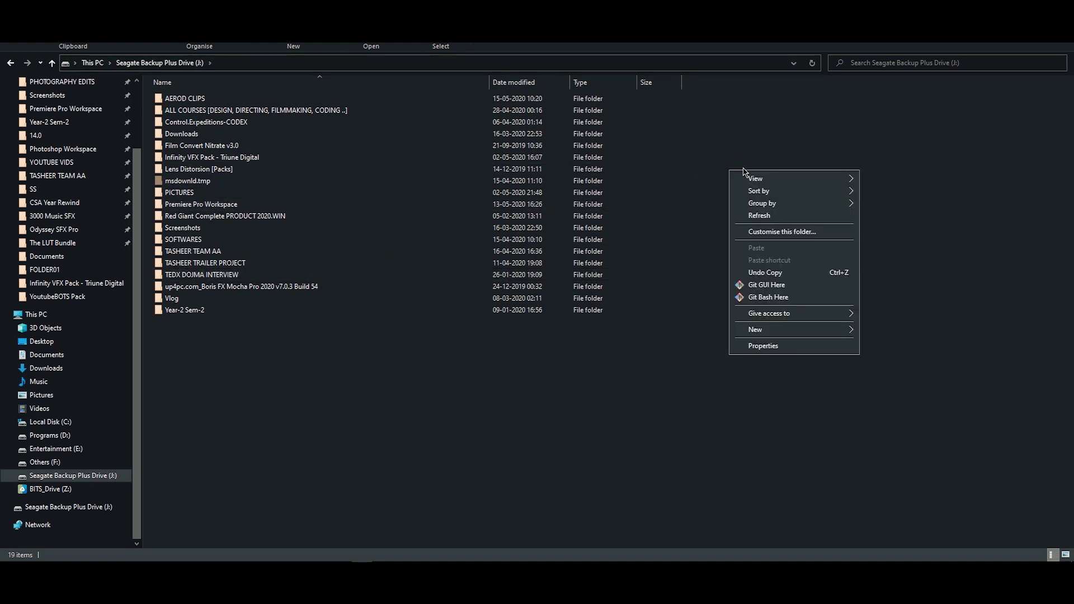
right_click(744, 146)
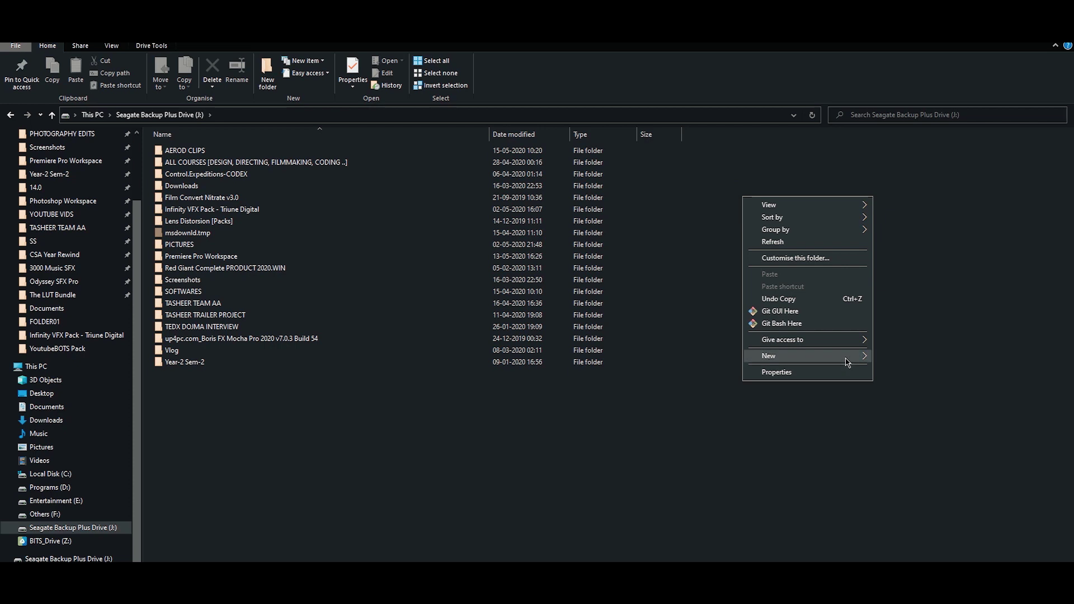
mouse_move(856, 304)
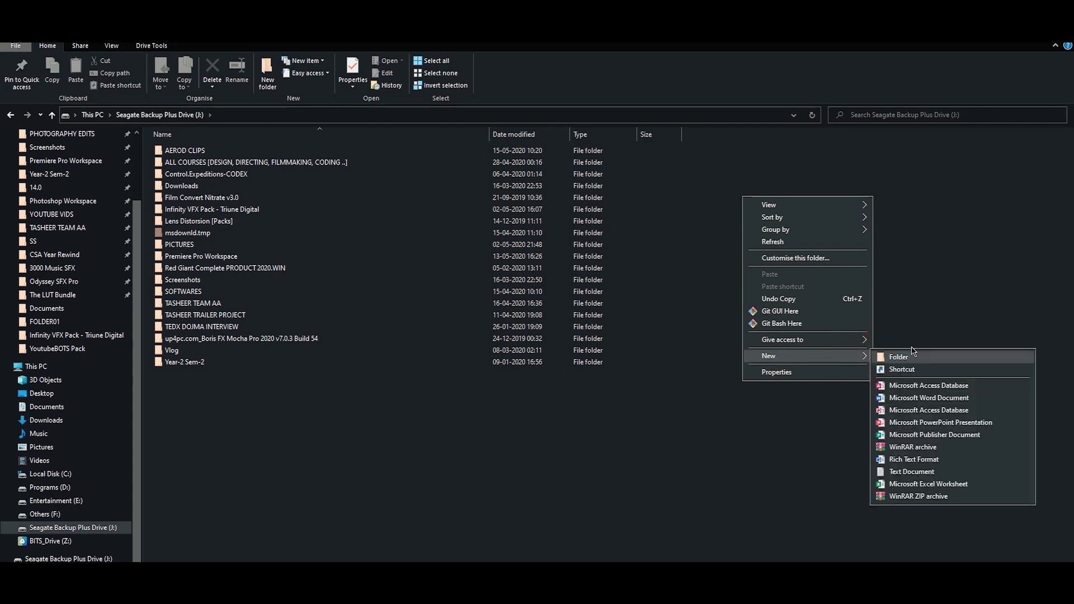
left_click(929, 309)
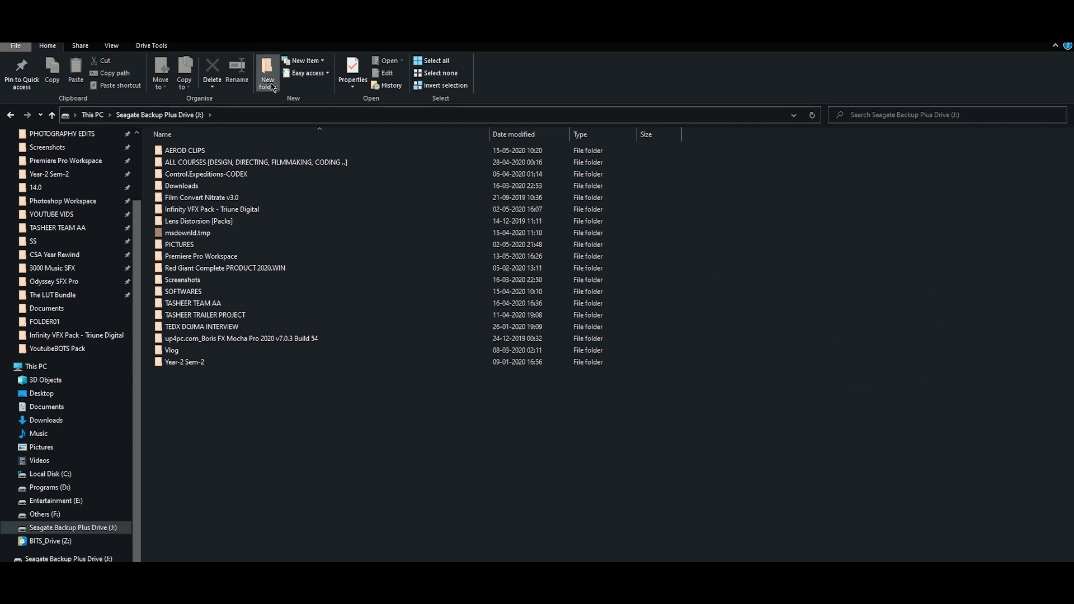
Collapse and re-expand the File Explorer ribbon, and create a new folder in the Seagate Backup Plus Drive (J:).
left_click(1052, 46)
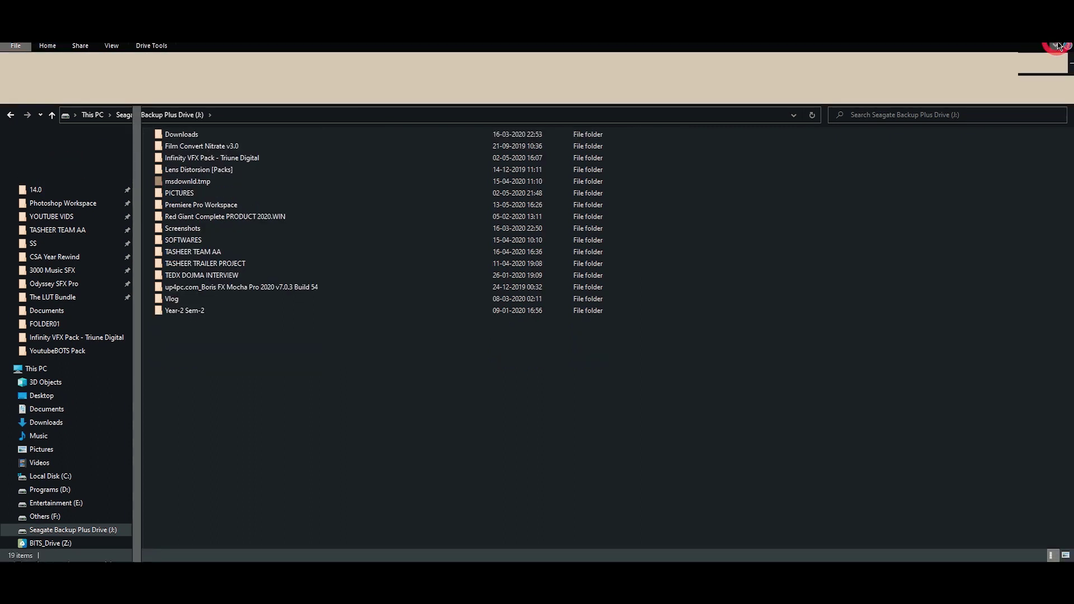
left_click(1053, 46)
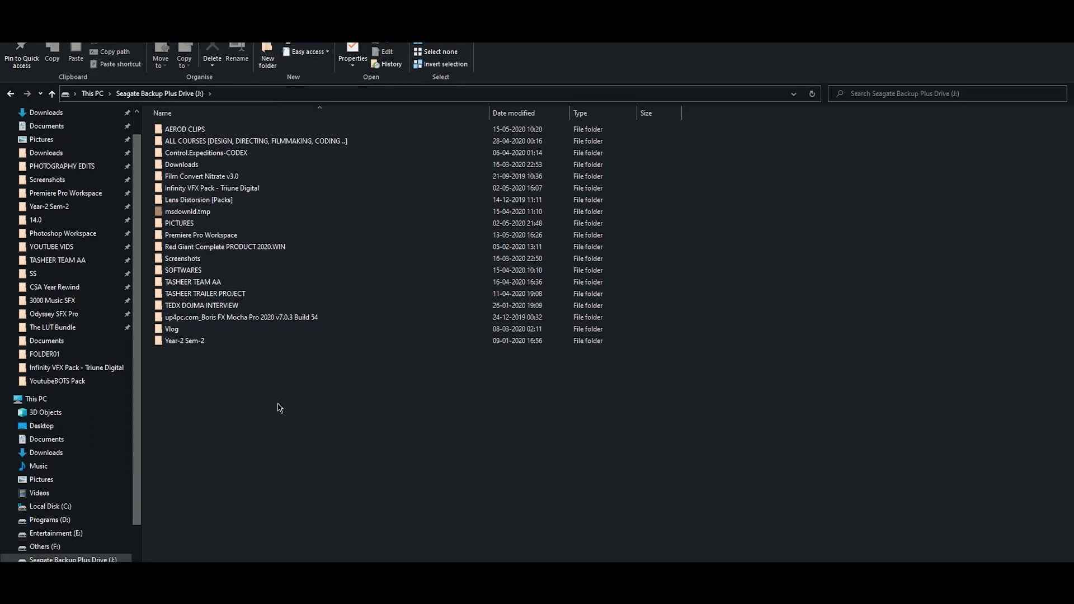
key("ctrl+shift+n")
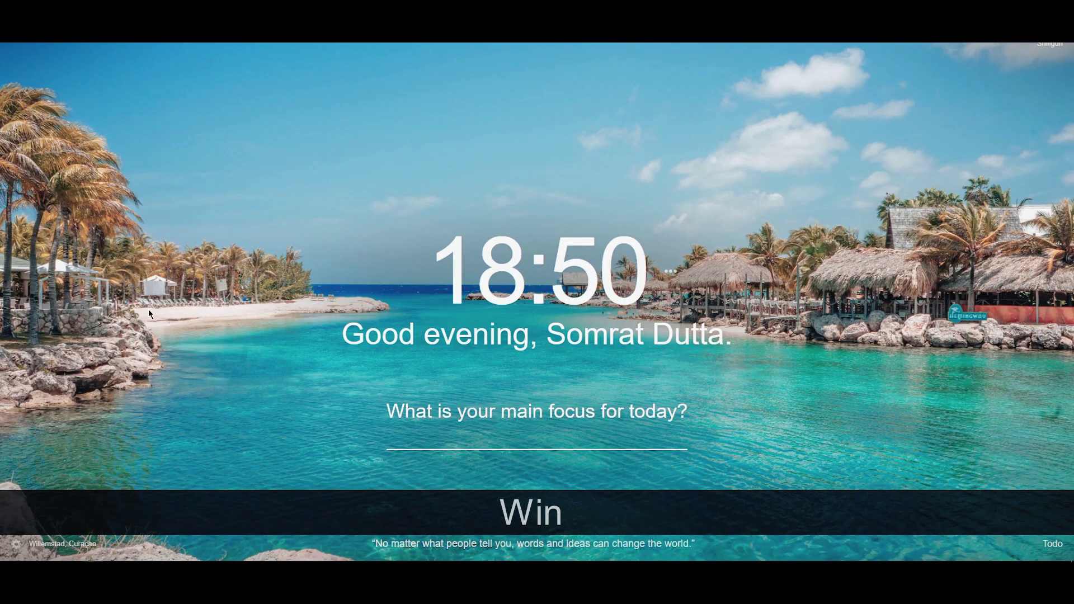
Search for "com" from Start and launch the Command Prompt app.
mouse_move(12, 557)
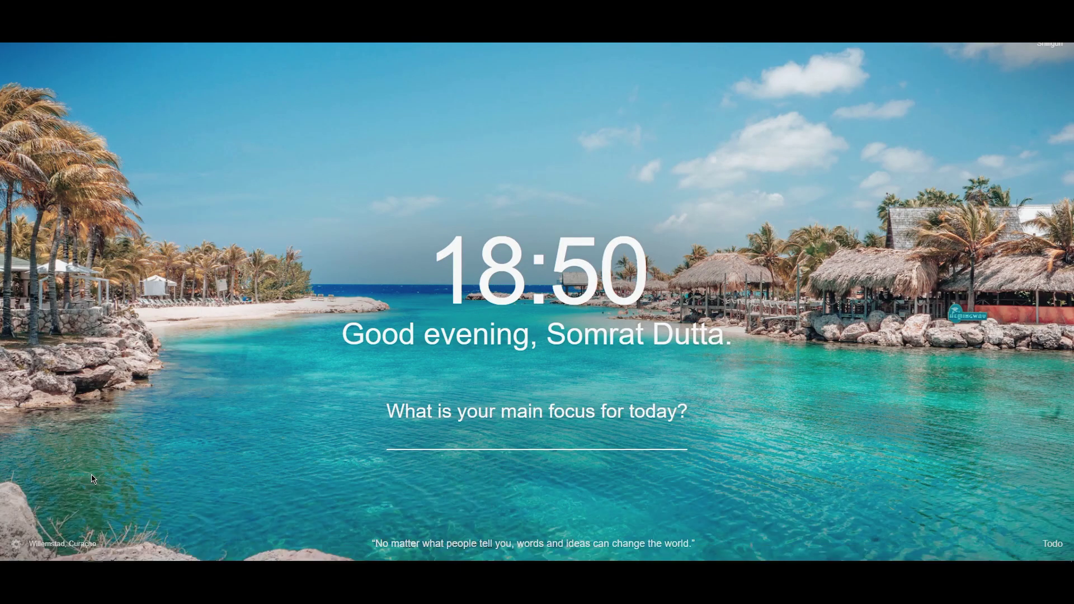
key("super")
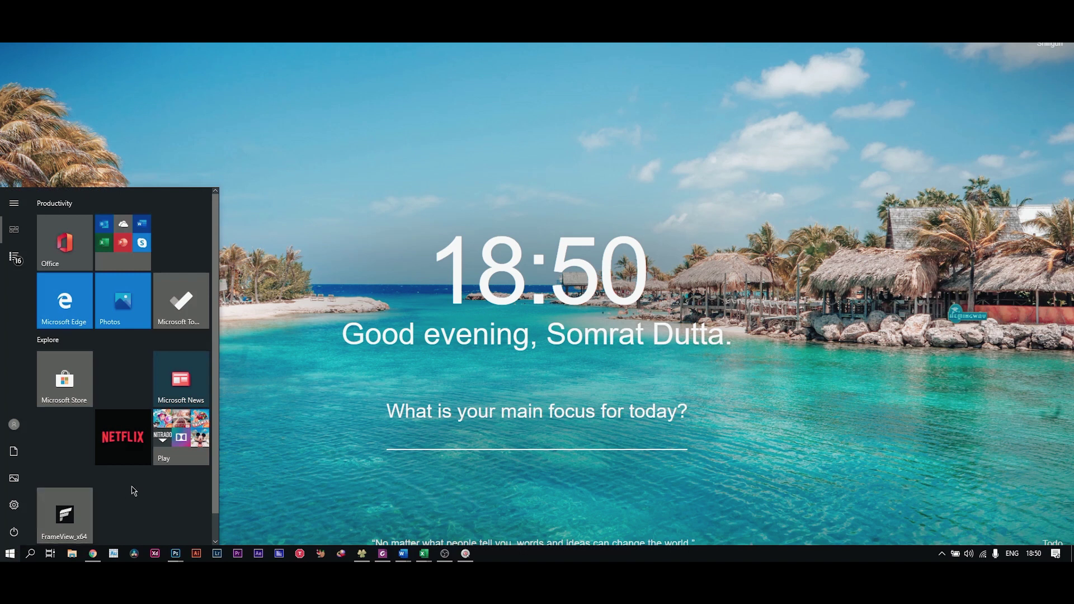
type("com")
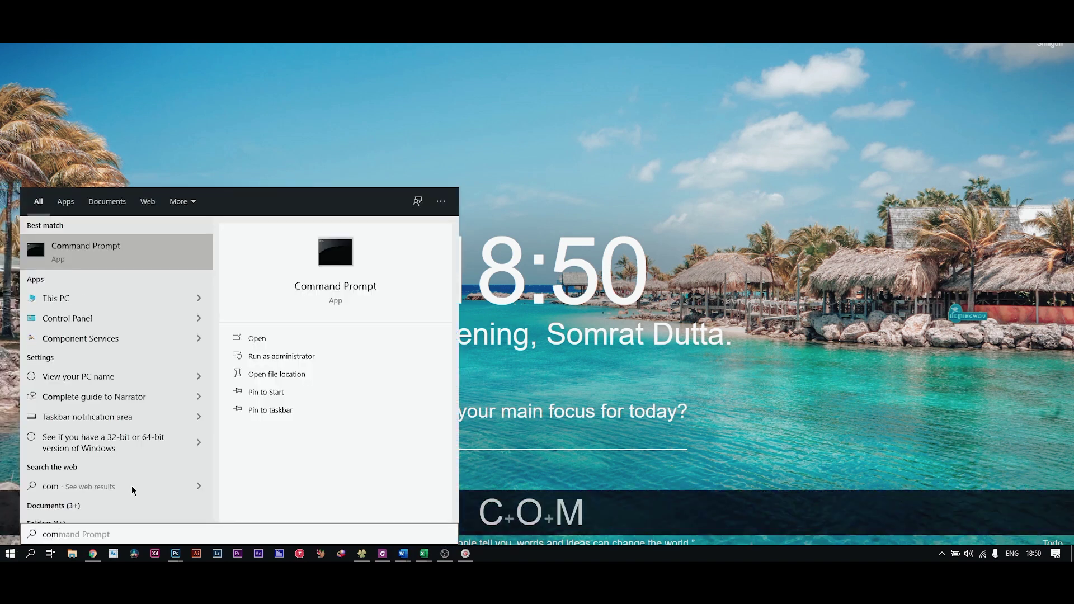
key("Return")
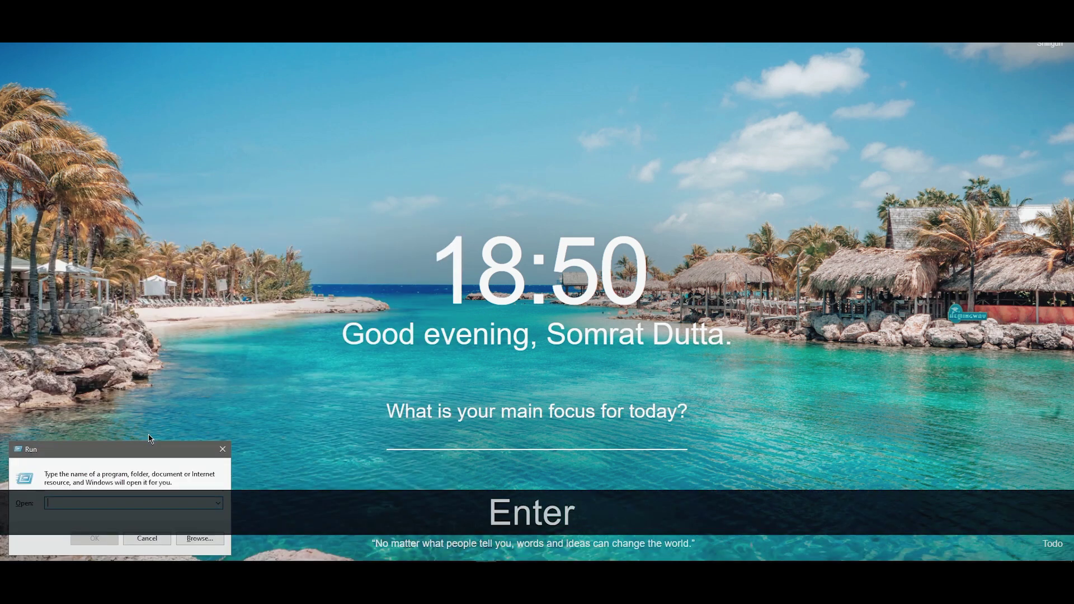
left_click_drag(129, 448, 325, 336)
left_click(300, 388)
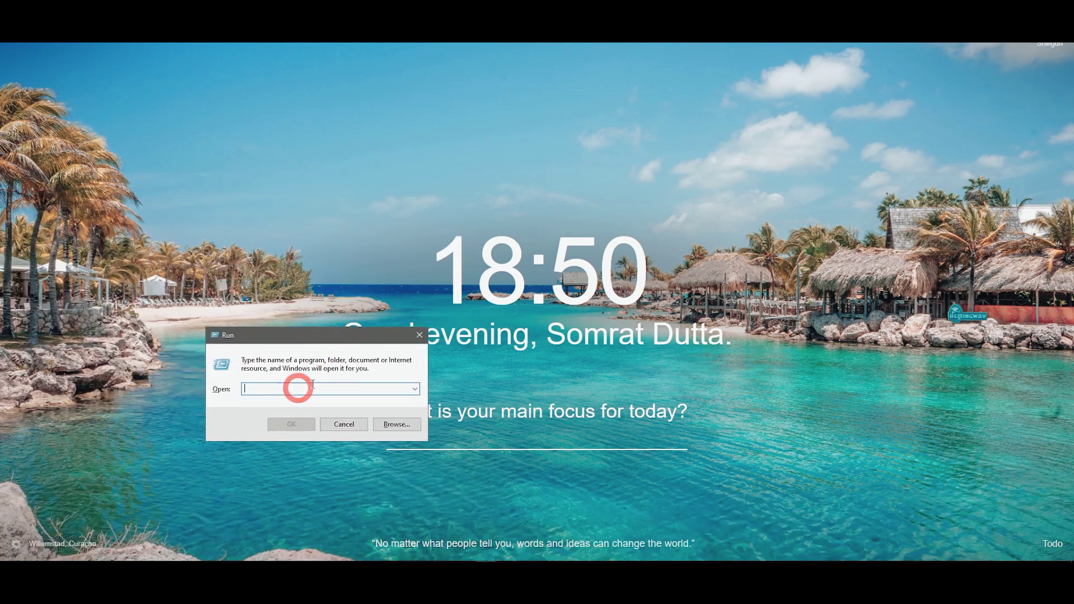
left_click(417, 391)
left_click(416, 389)
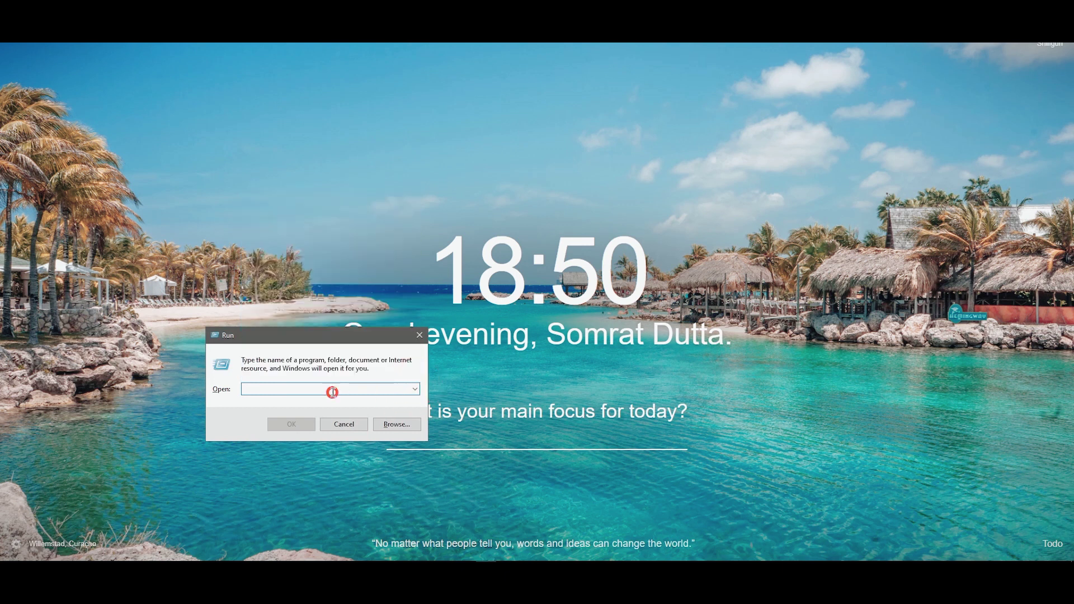
left_click_drag(310, 343, 324, 229)
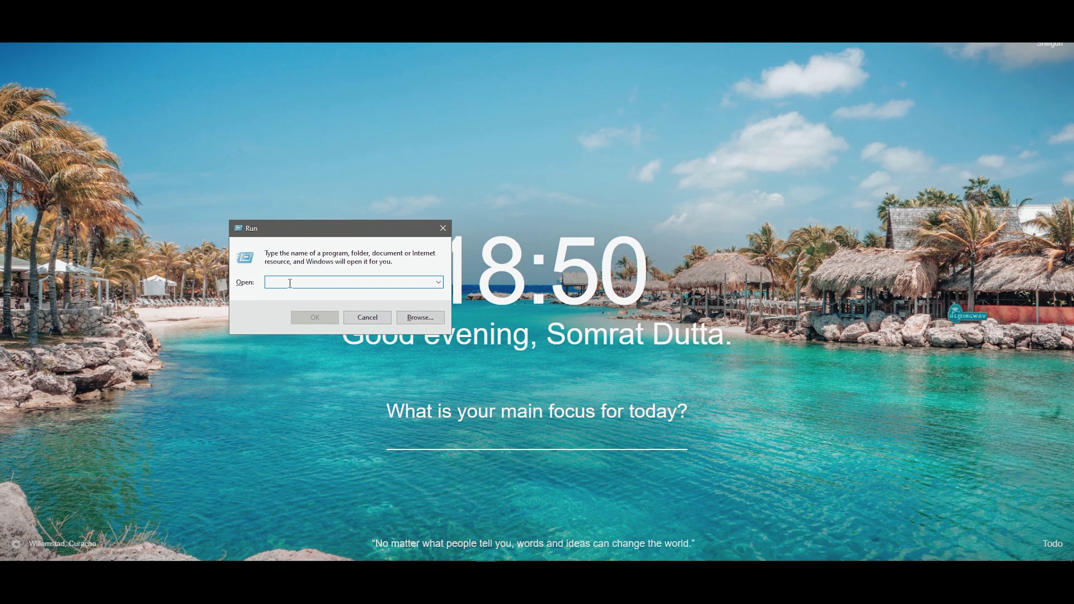
type("desp")
key("BackSpace")
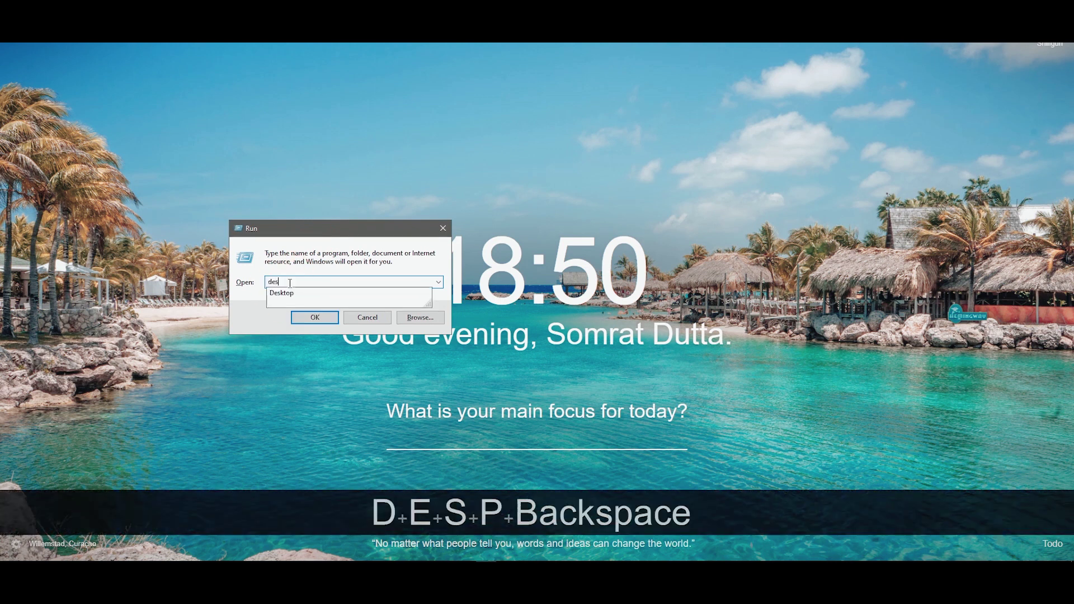
key("BackSpace")
key("BackSpace")
key("BackSpace")
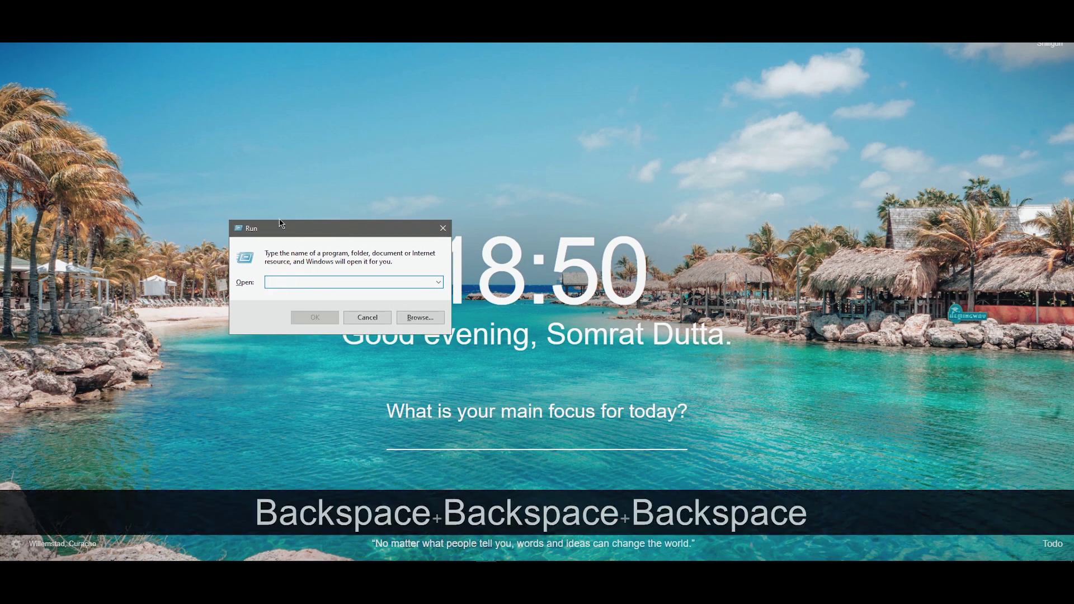
left_click(364, 317)
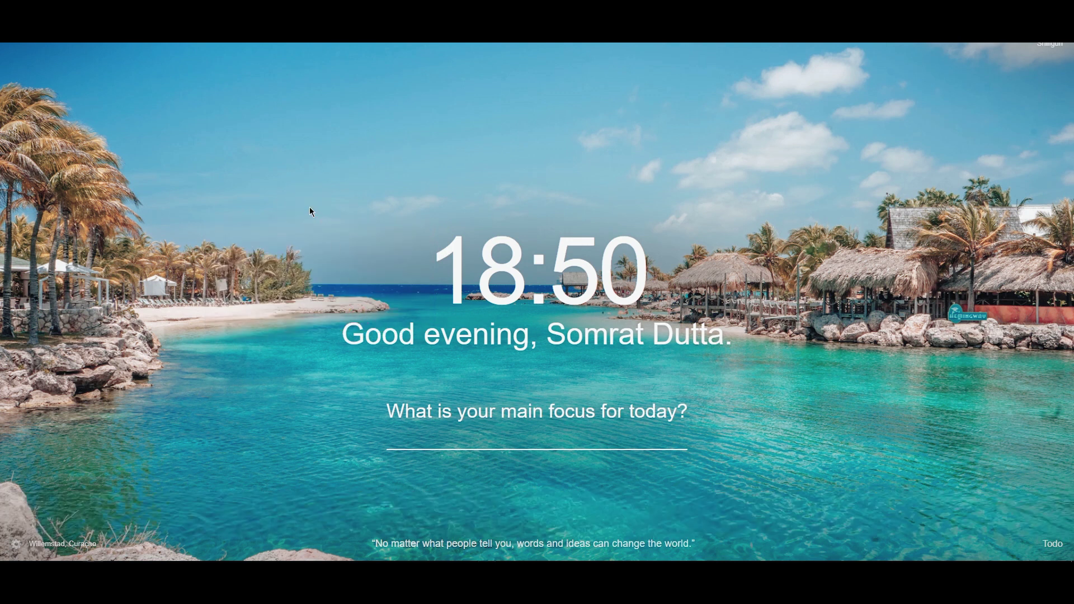
Launch the command prompt by running "cmd" from the Run dialog, and reposition its window.
key("super+r")
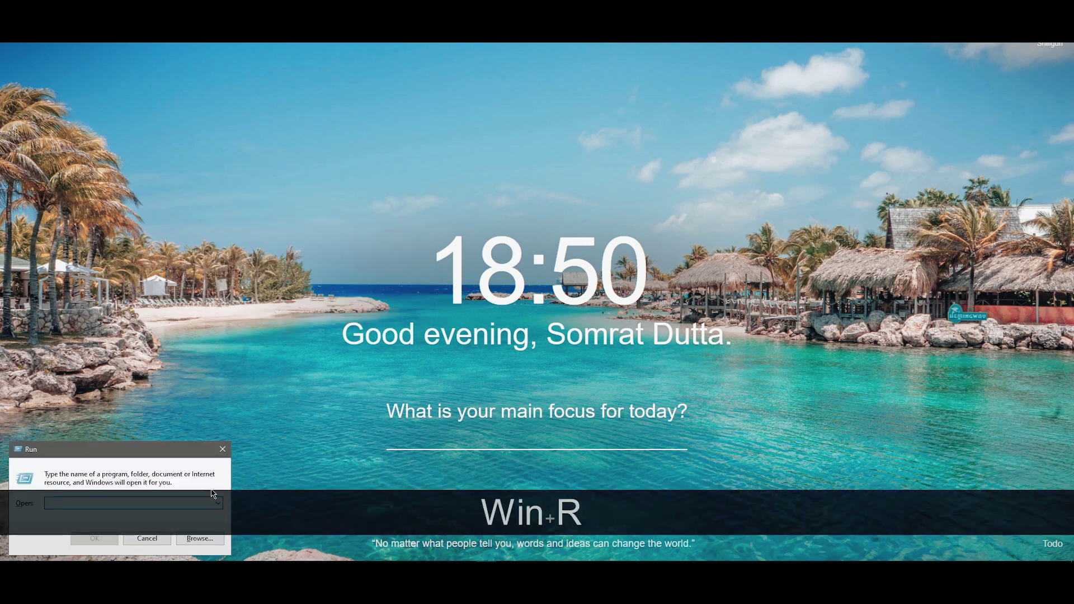
type("cmd")
key("Return")
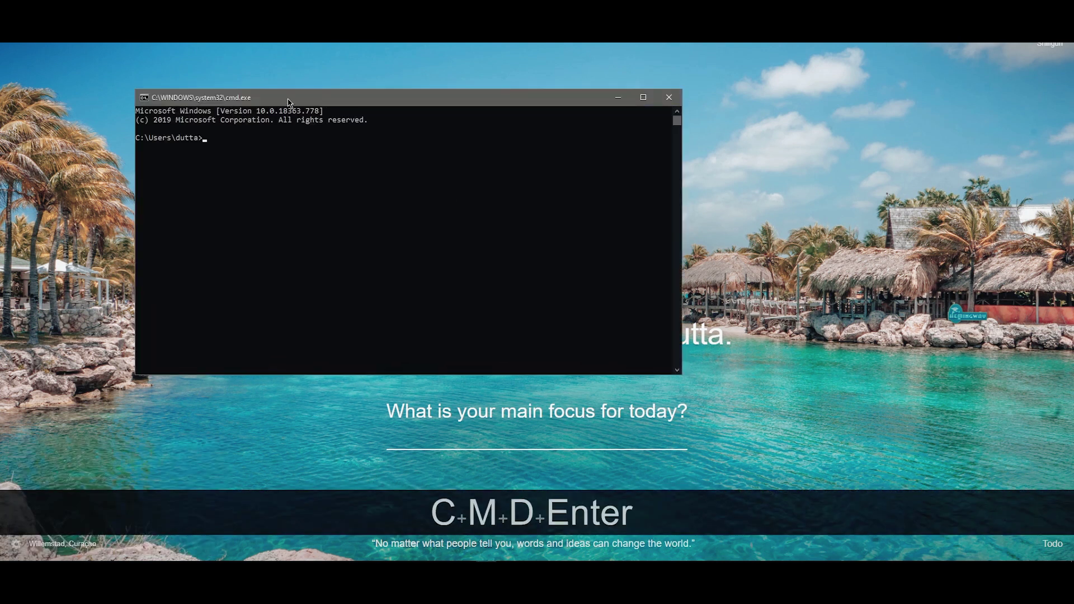
left_click_drag(290, 103, 465, 128)
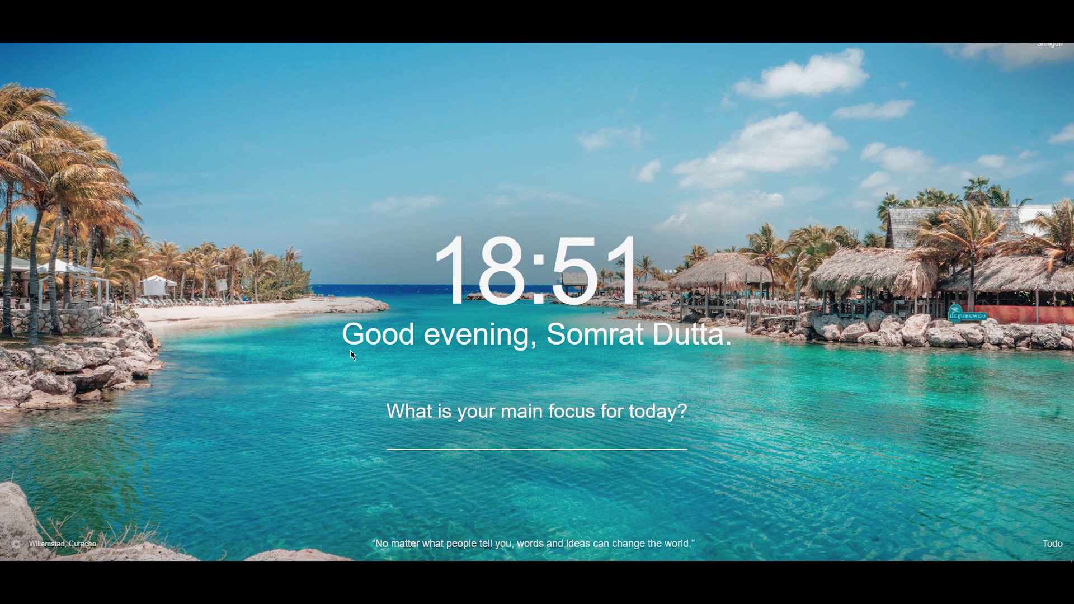
Open File Explorer and browse from This PC into the Program Files folder on Local Disk (C:).
mouse_move(114, 551)
key("super+e")
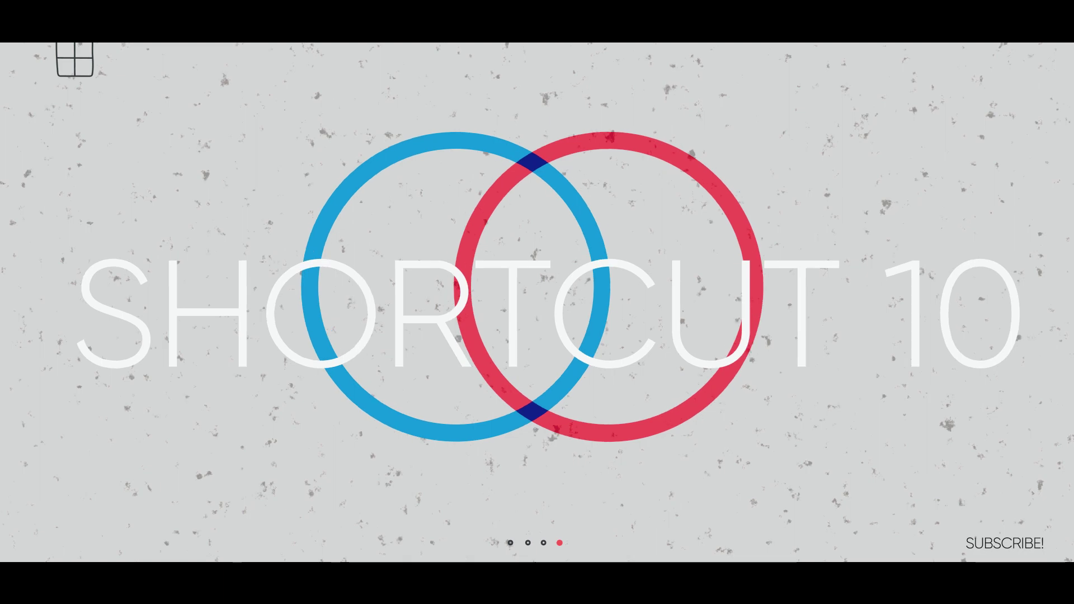
key("alt+Tab")
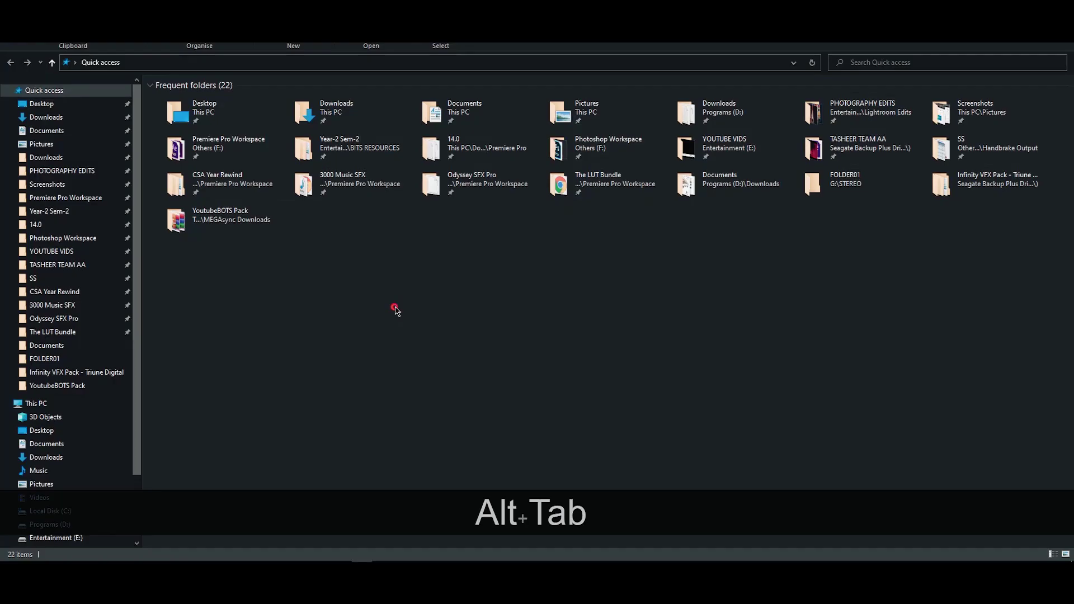
left_click(25, 403)
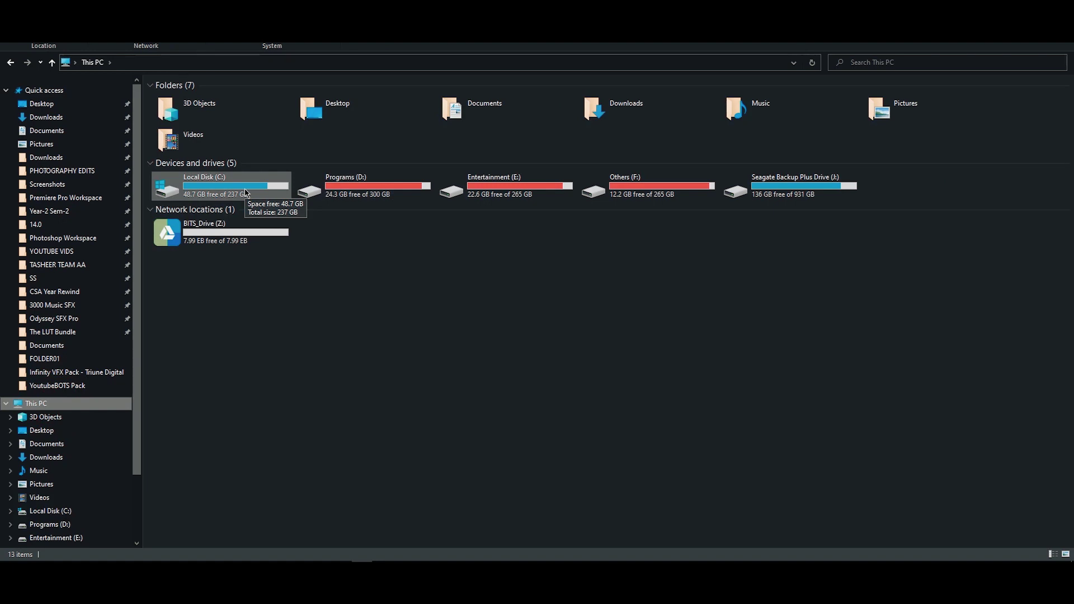
double_click(245, 194)
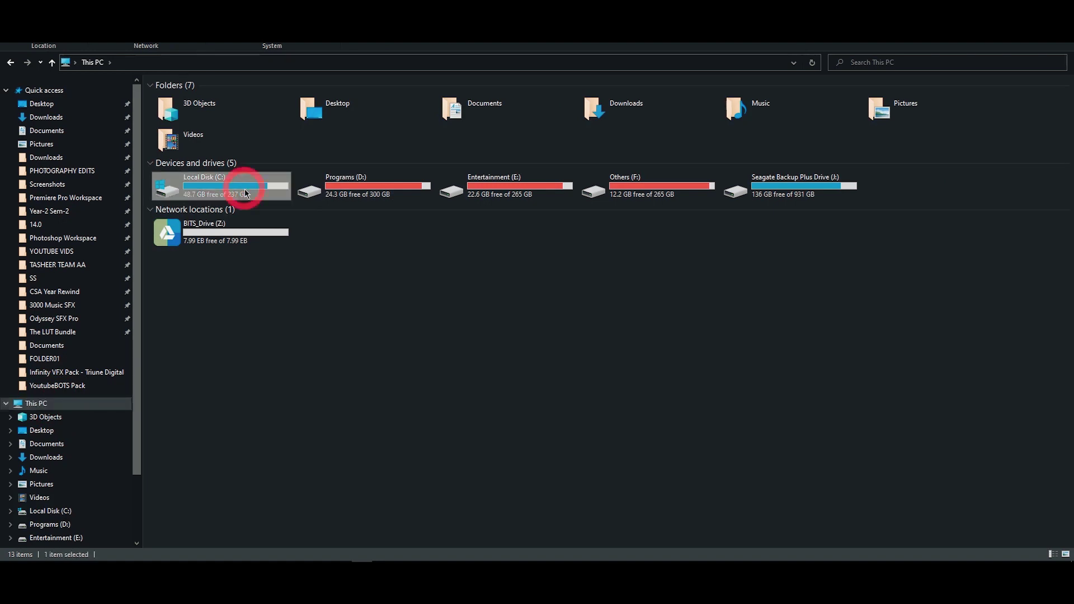
double_click(212, 167)
left_click(242, 200)
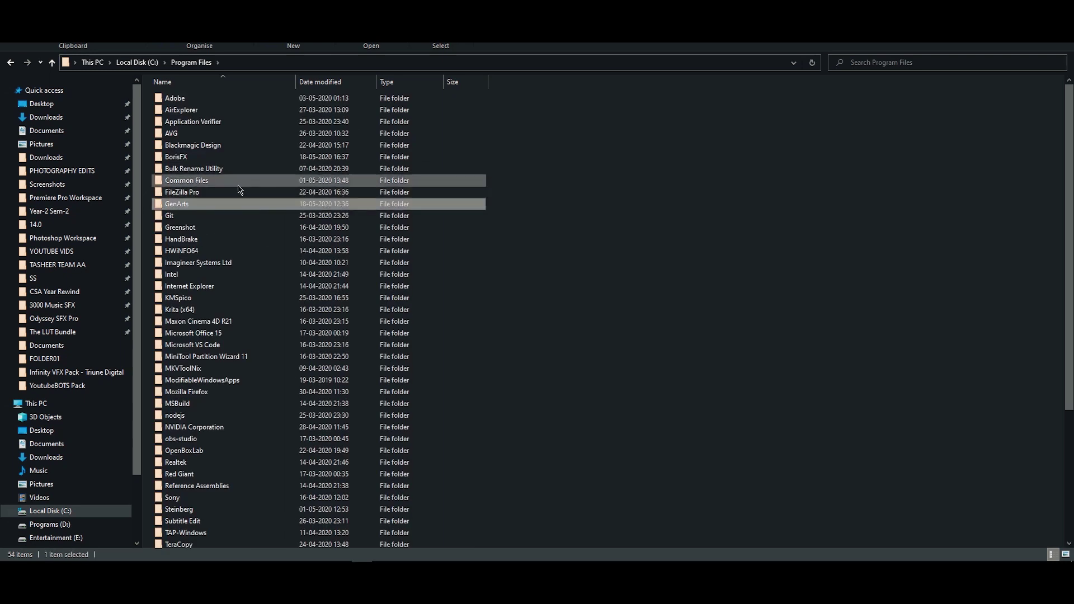
Go down through Common Files, microsoft shared and Triedit to the en-US folder.
double_click(239, 180)
left_click(221, 139)
key("Return")
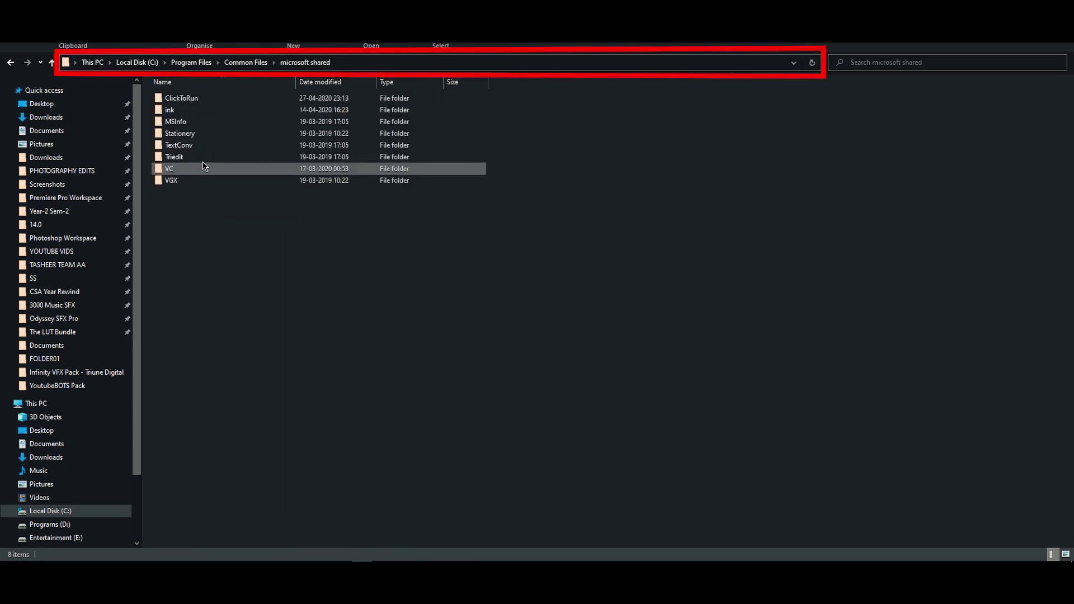
double_click(203, 158)
double_click(248, 100)
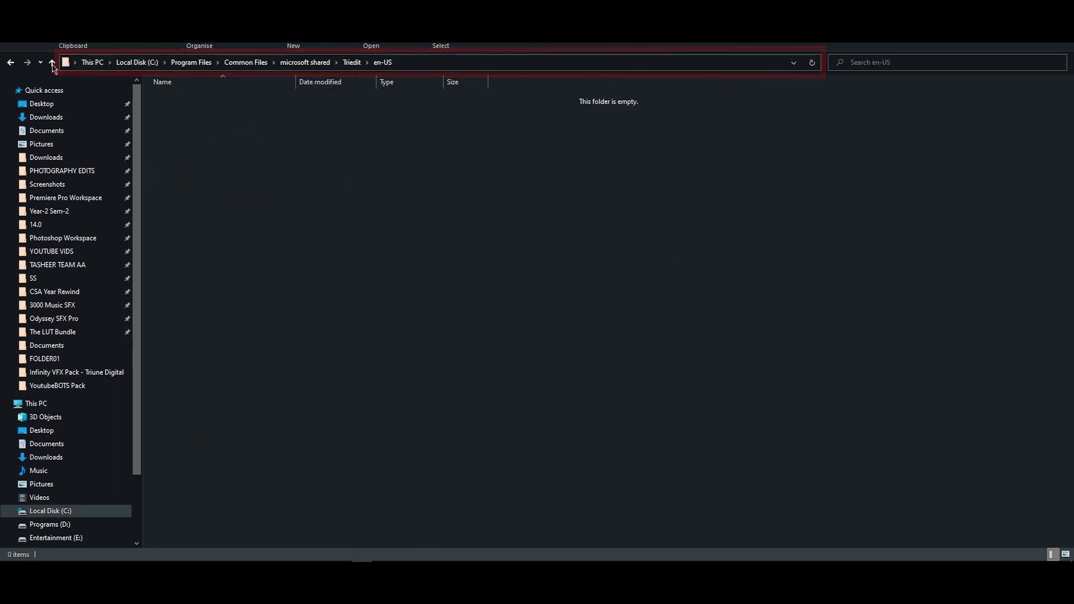
Go back two folders from en-US and forward again, and step back through the folder history to Program Files.
left_click(9, 62)
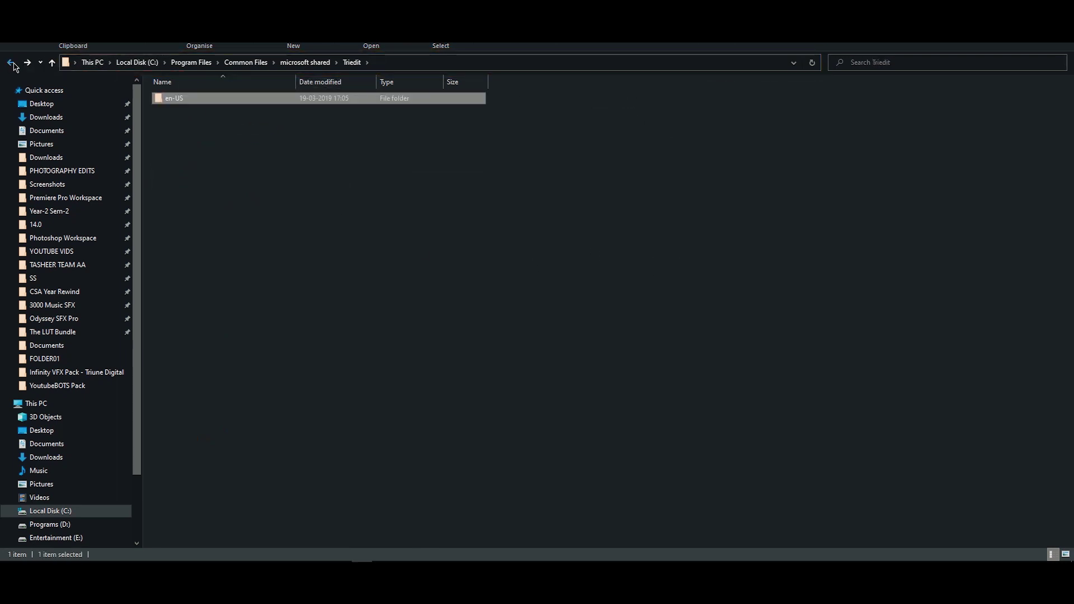
left_click(12, 63)
double_click(27, 62)
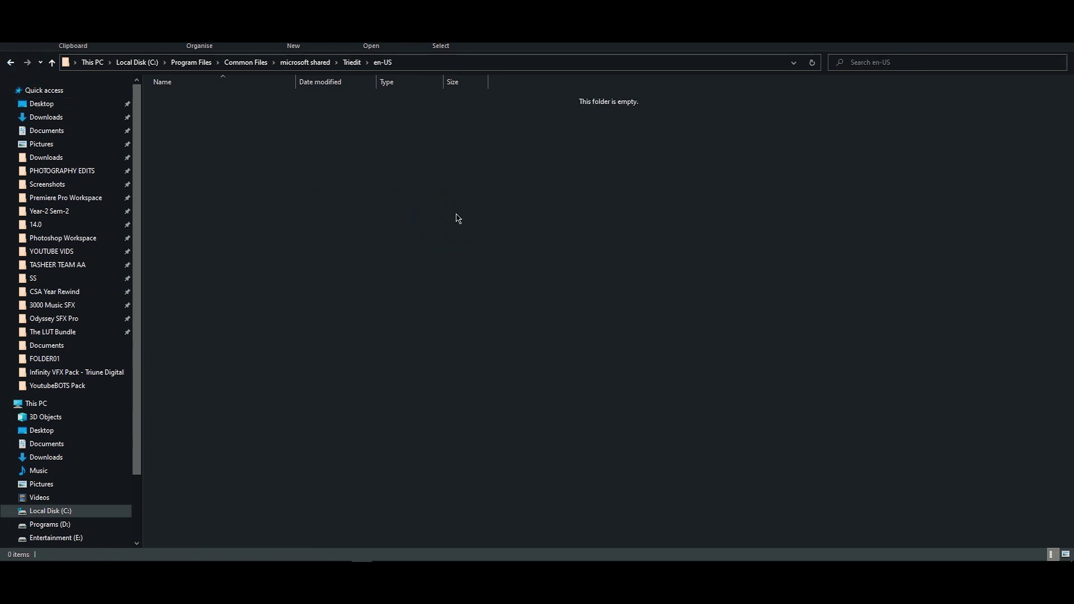
key("BackSpace")
key("BackSpace")
key("BackSpace")
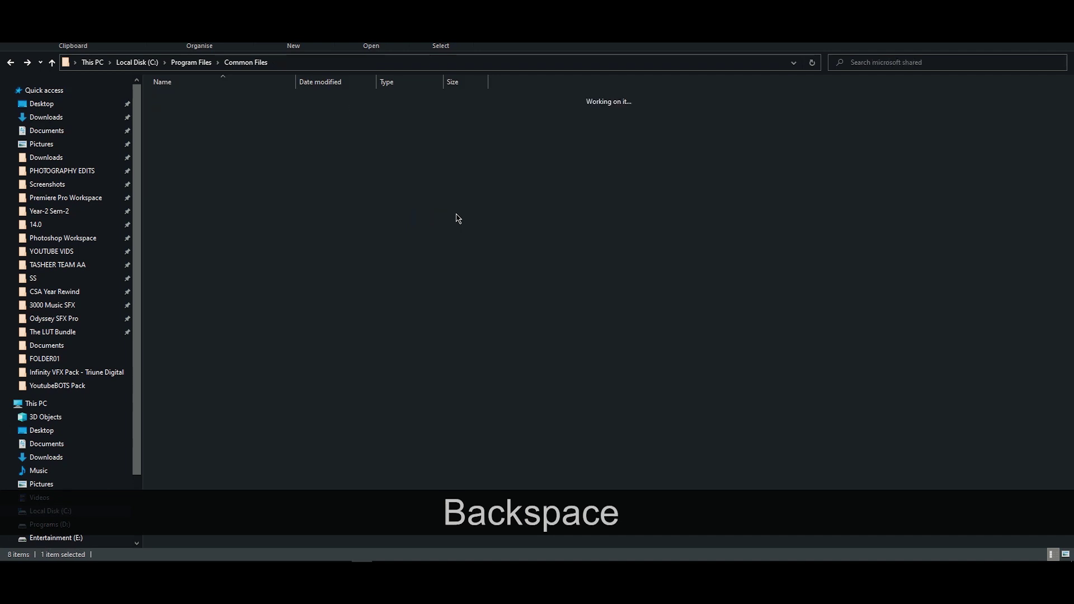
key("BackSpace")
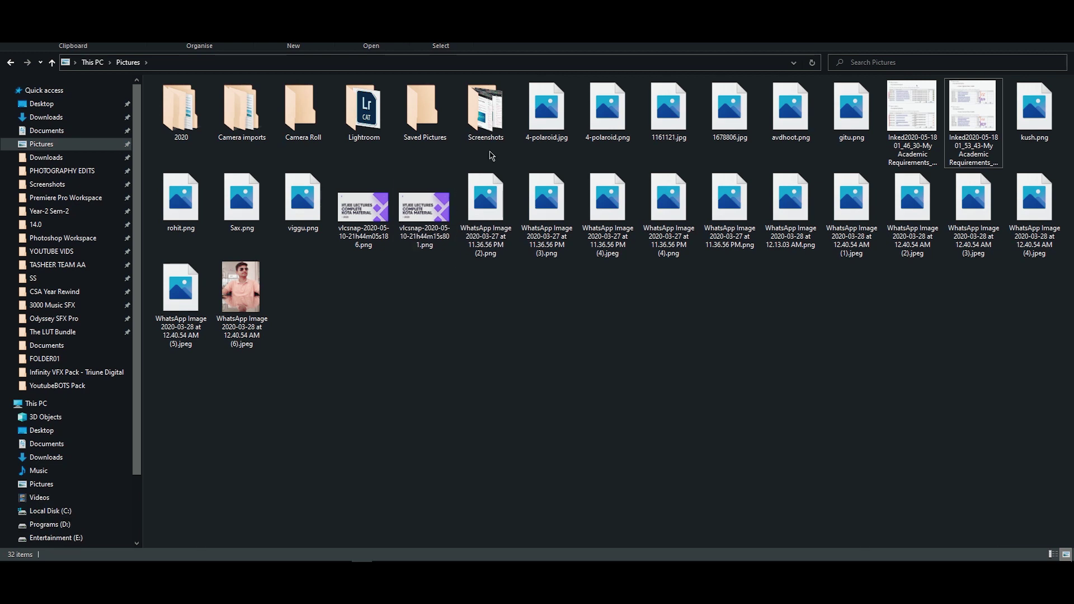
Show the second vlcsnap image from the Pictures folder in the preview pane and widen the pane.
left_click(426, 222)
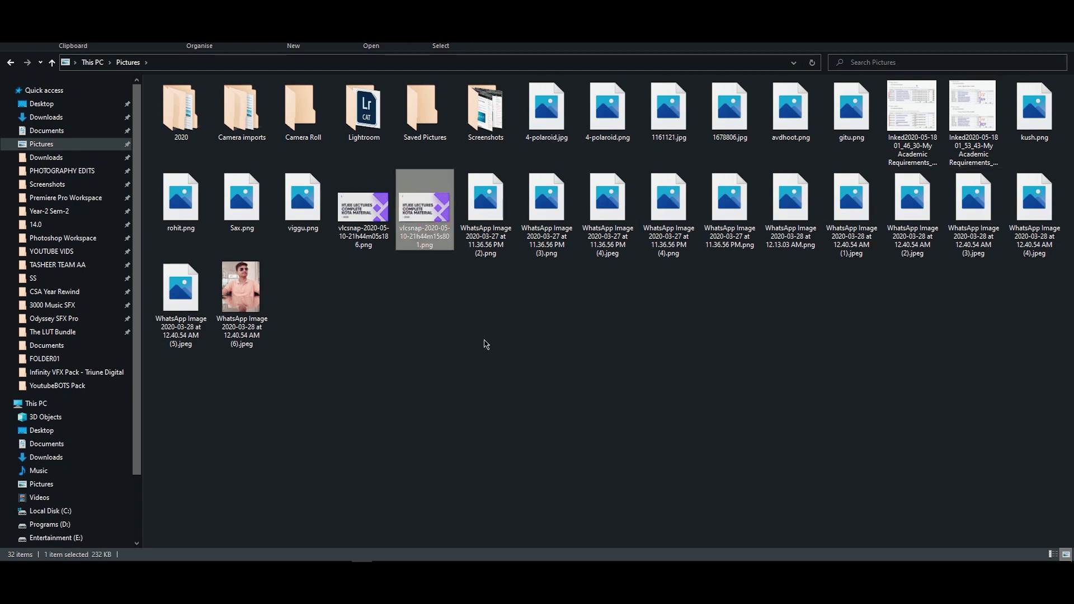
key("alt+p")
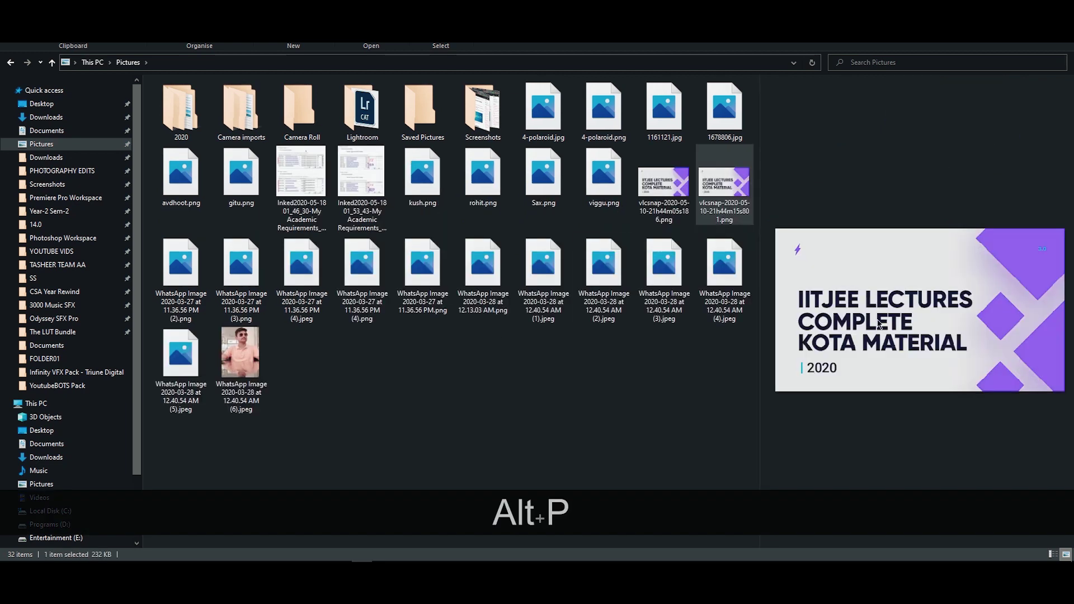
left_click_drag(764, 335, 669, 336)
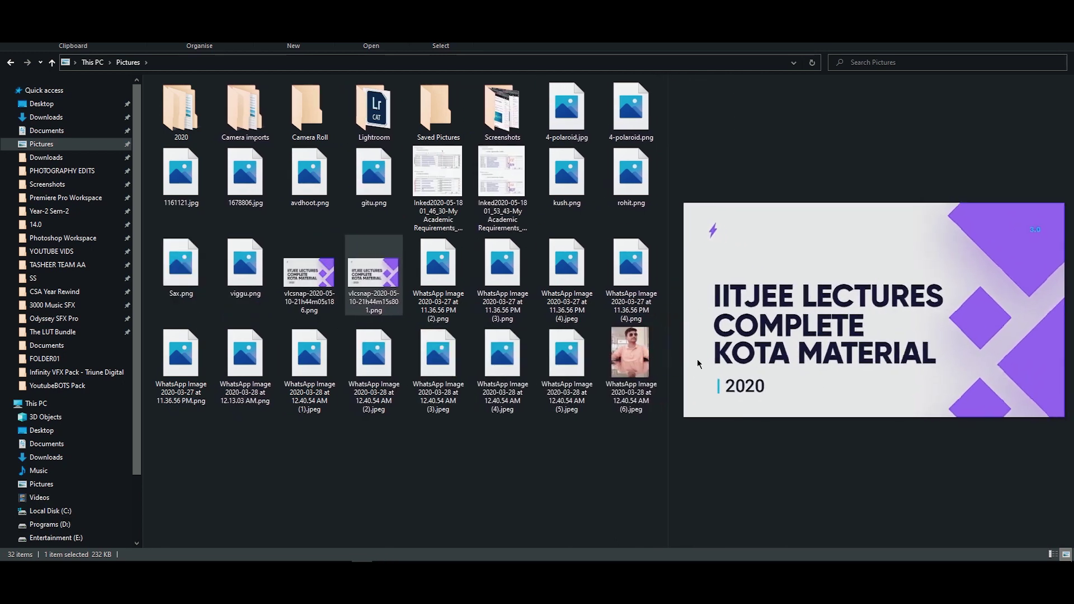
Preview the last WhatsApp image and the second Inked2020-05-18 image, clear the selection and hide the preview pane.
left_click(643, 357)
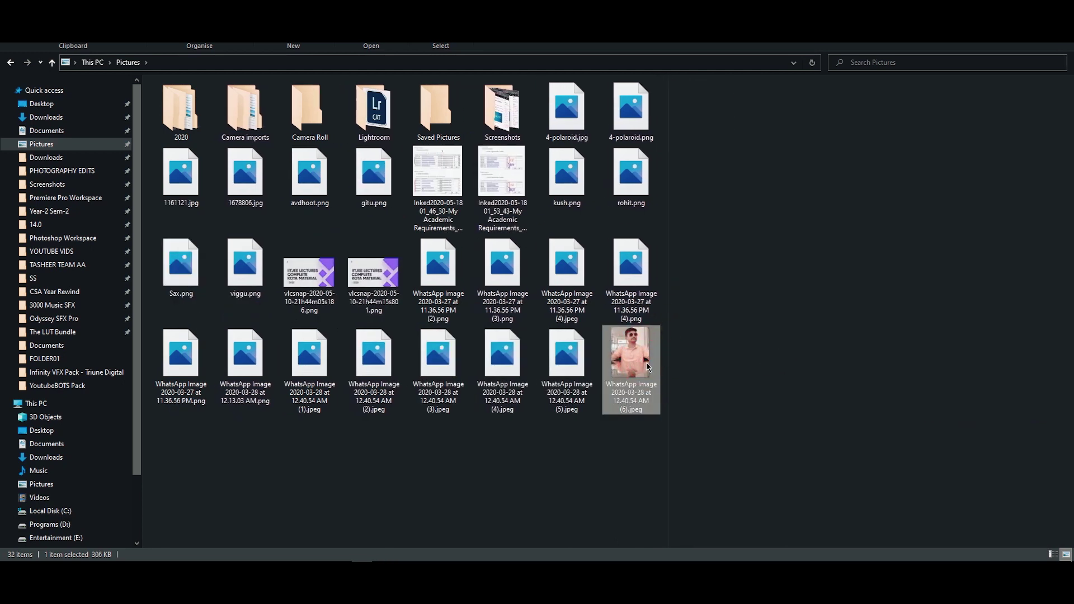
left_click(530, 205)
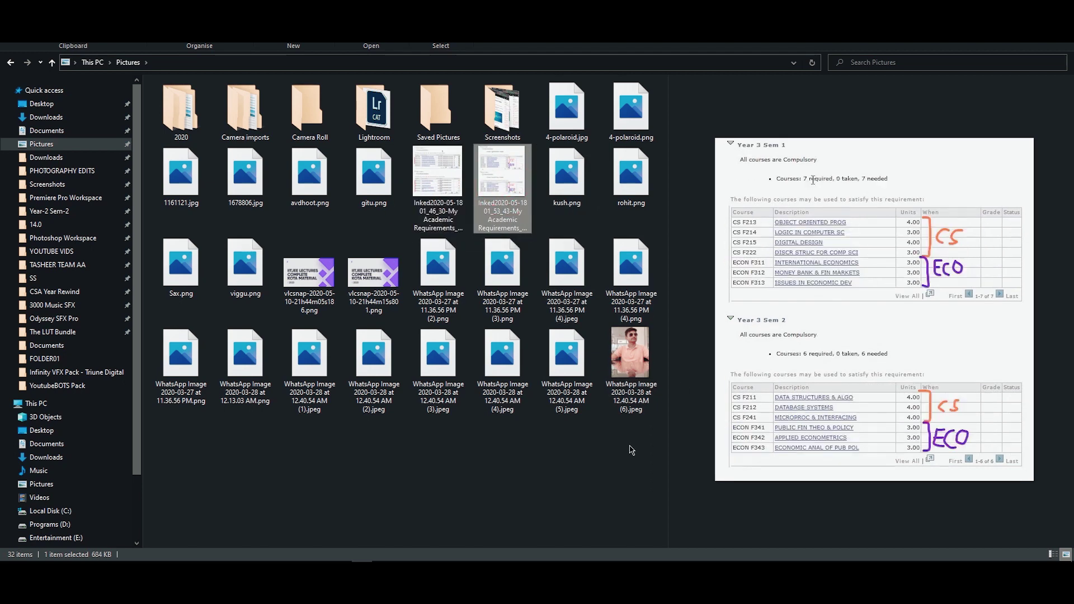
left_click(502, 474)
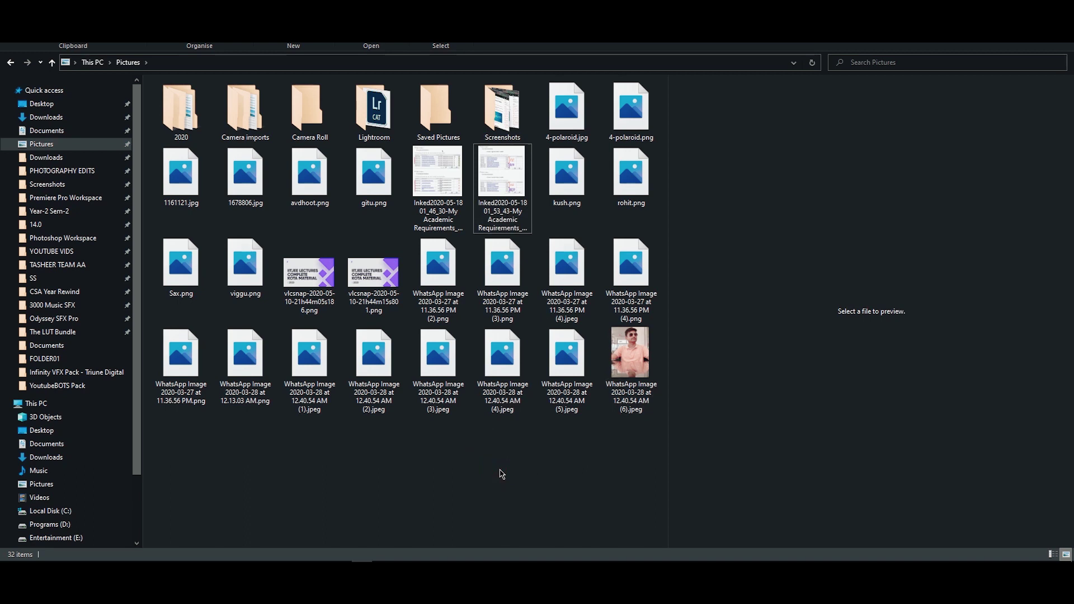
key("alt+p")
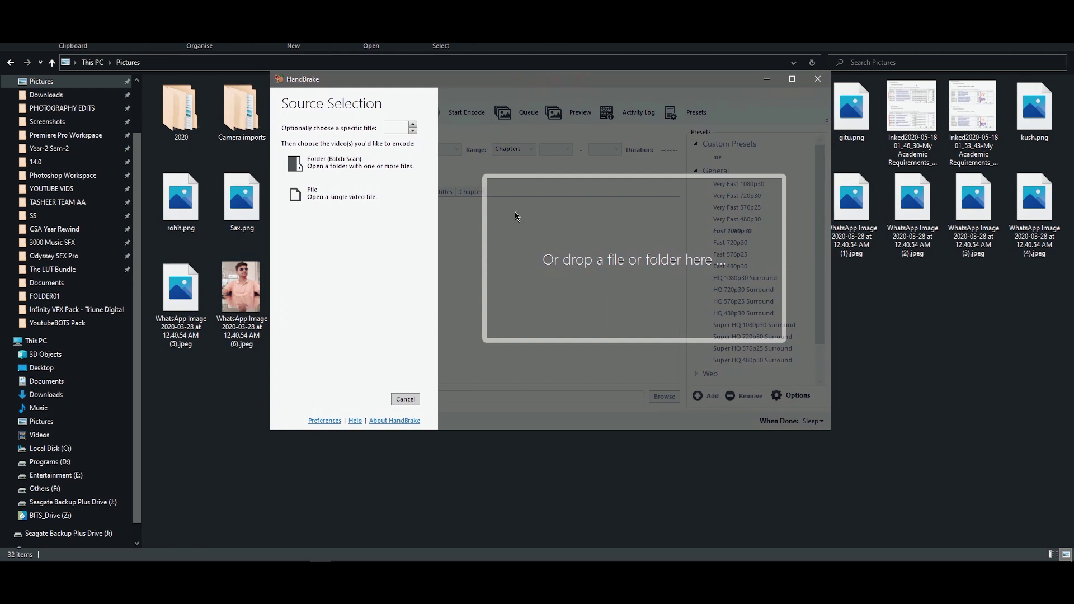
Launch a second HandBrake instance using the running app's context options, move its window aside and close it.
left_click_drag(323, 83, 325, 84)
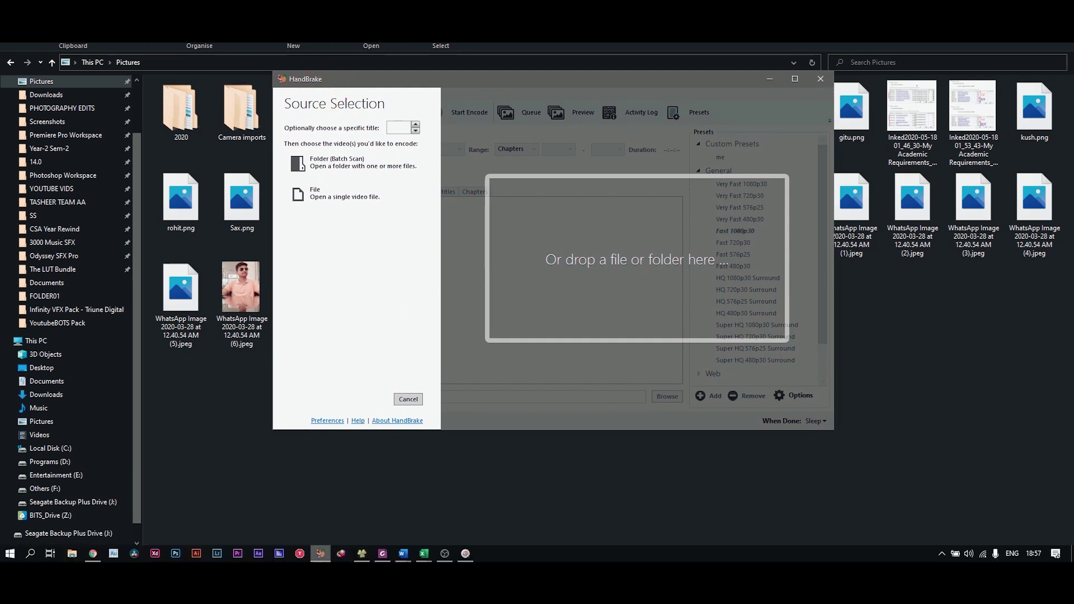
right_click(321, 554)
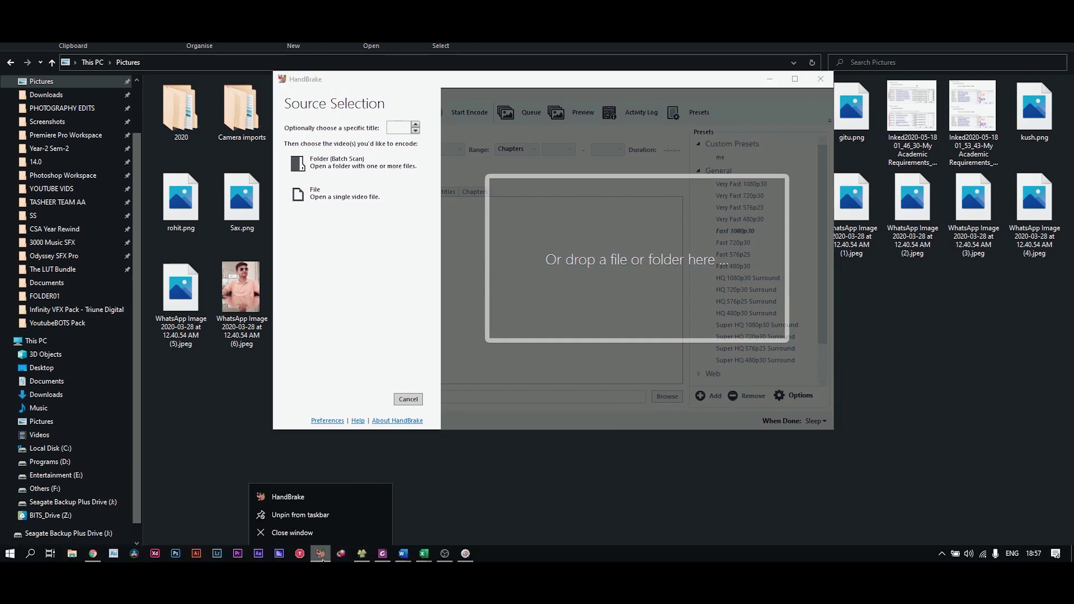
left_click(308, 501)
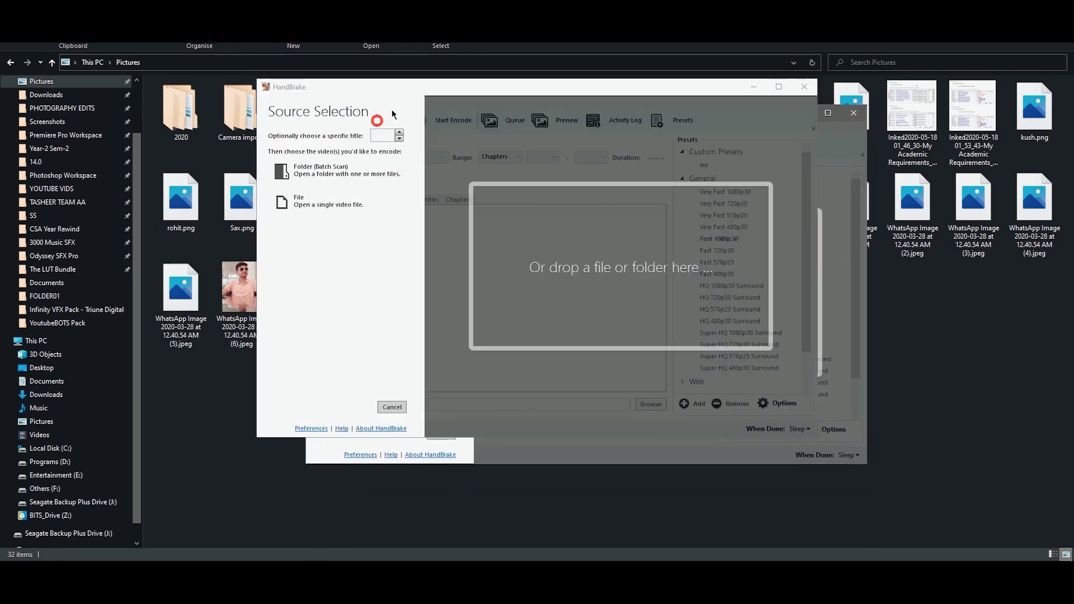
left_click_drag(439, 88, 343, 99)
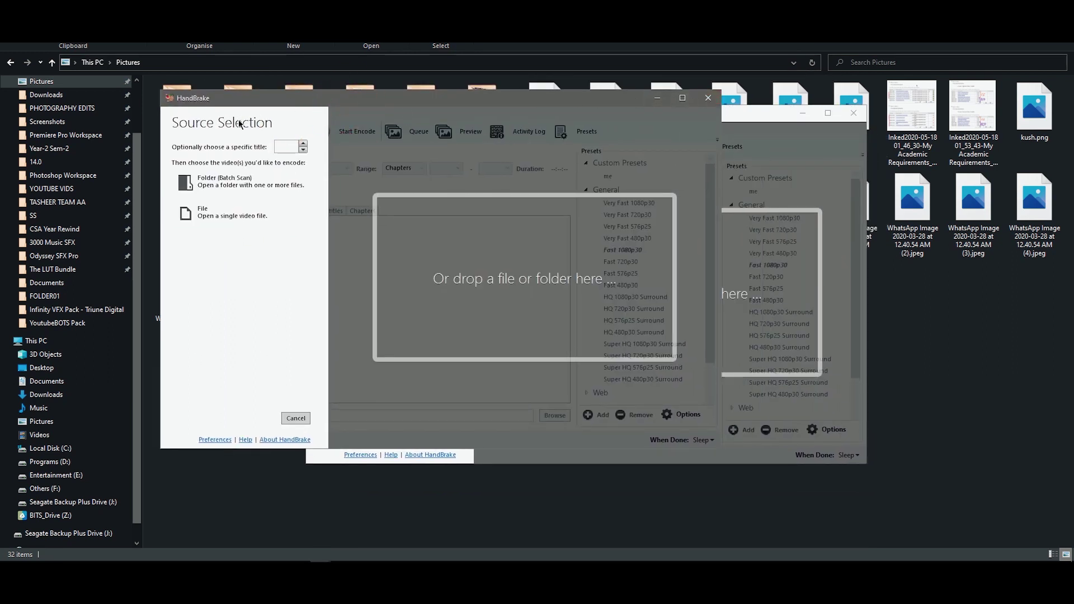
left_click(706, 98)
left_click_drag(510, 116, 482, 81)
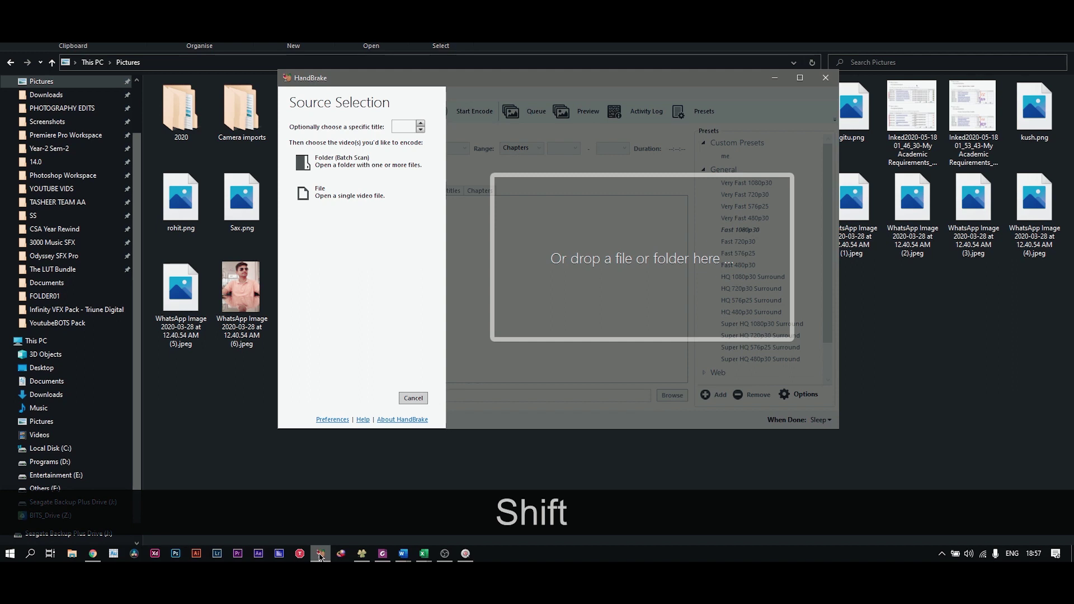
Launch another HandBrake instance directly with the new-instance shortcut, bring one window forward and close both.
left_click(321, 556, "shift")
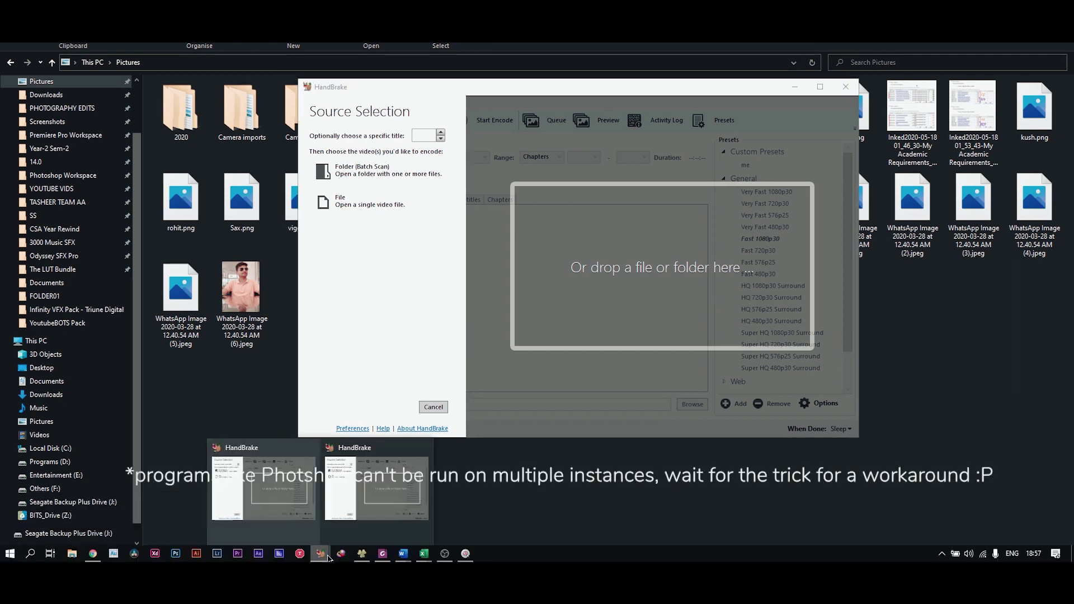
left_click(389, 504)
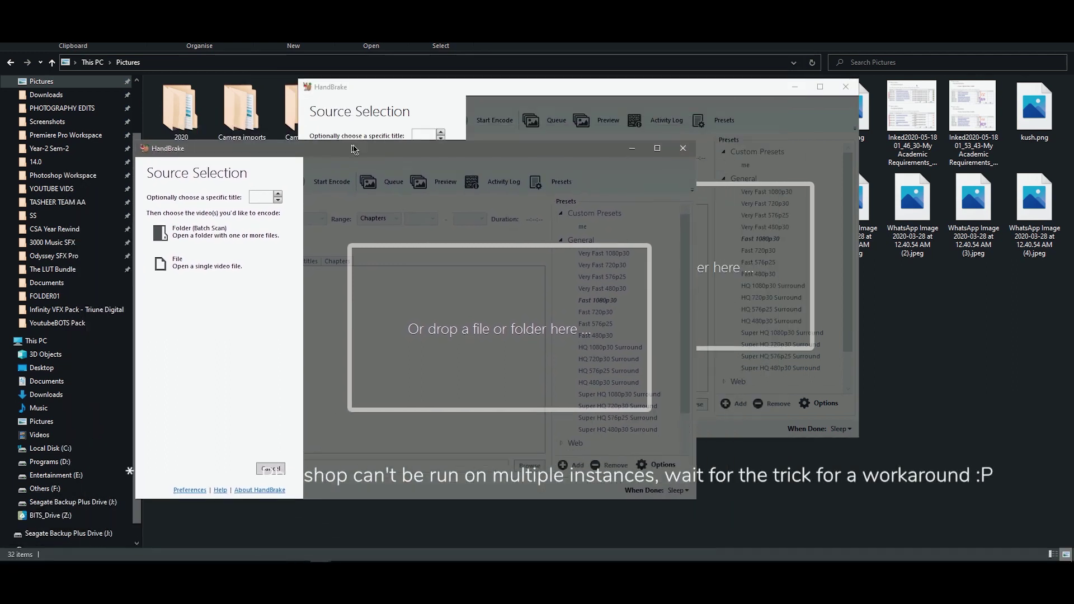
left_click(687, 148)
left_click(845, 87)
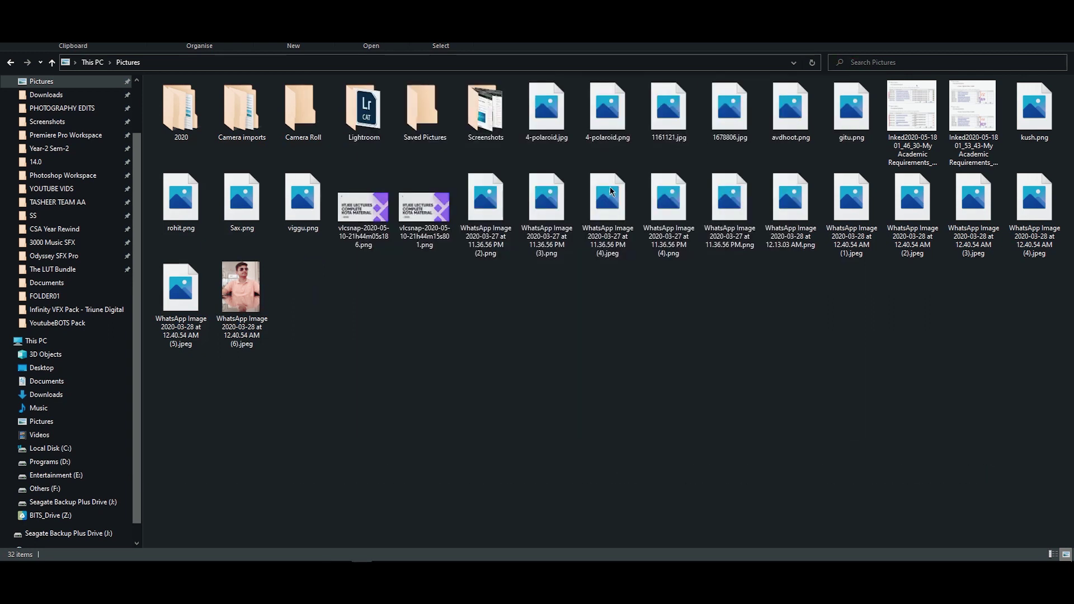
Cycle through the open windows with the window switcher, bring up the Bosch.xlsx workbook and return to the Chrome new tab.
left_click(473, 325)
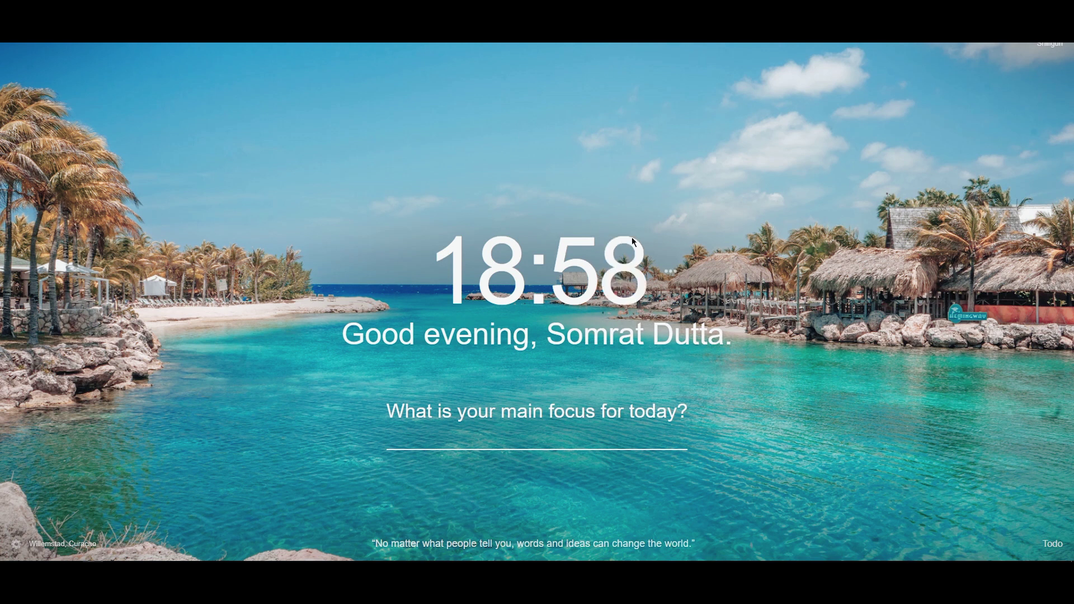
key("alt+Tab")
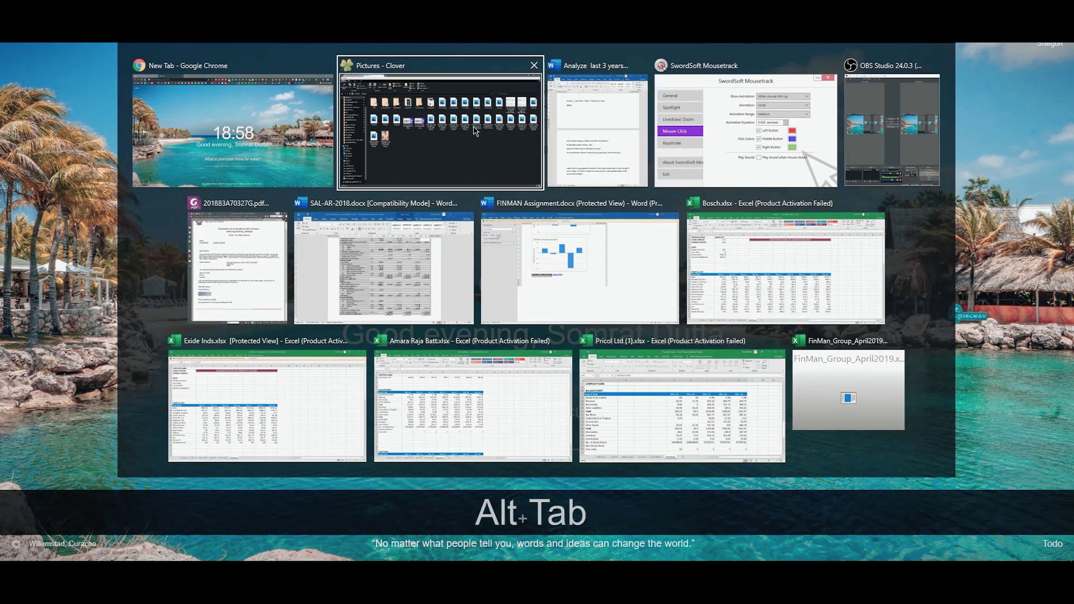
key("alt+Tab")
key("alt+Tab")
key("alt+Tab")
key("alt+Tab")
key("alt+Tab")
key("alt+Tab")
key("alt+Tab")
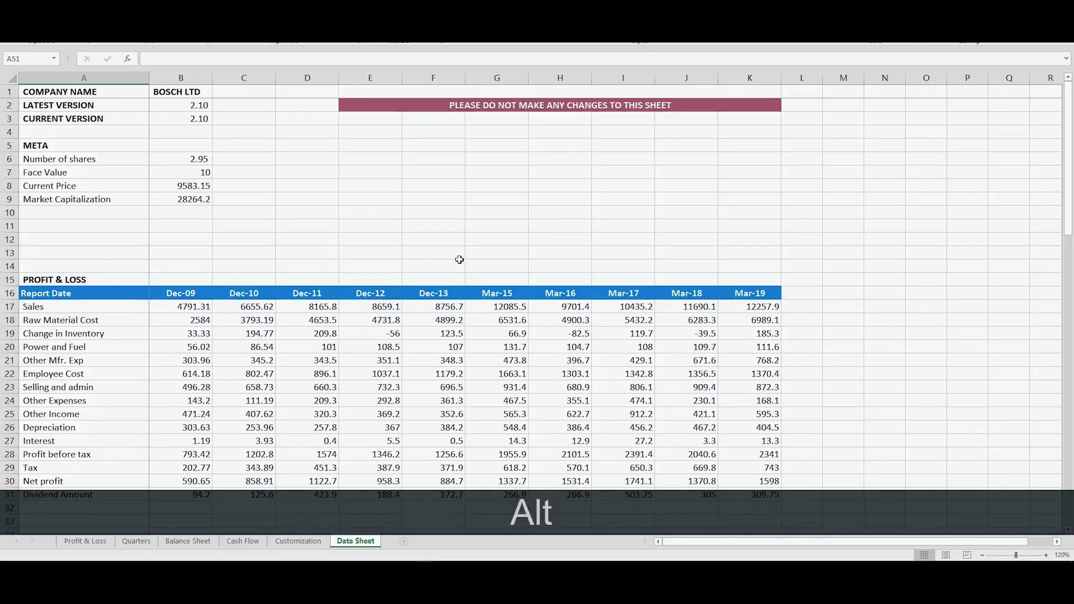
key("alt+Tab")
left_click(474, 151)
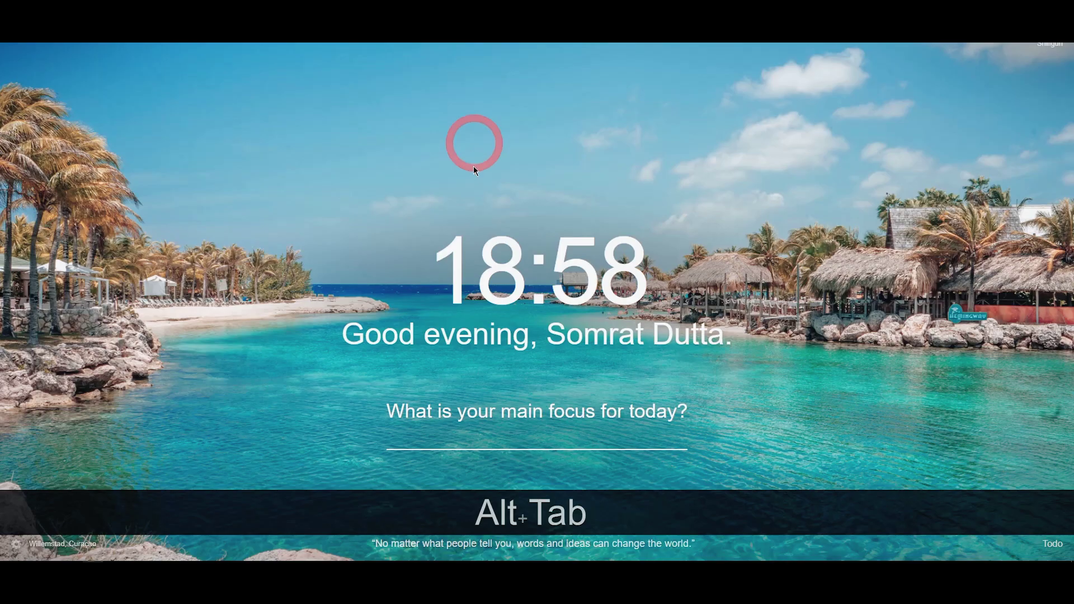
Display all open windows in Task View and select the Chrome new tab window.
key("super")
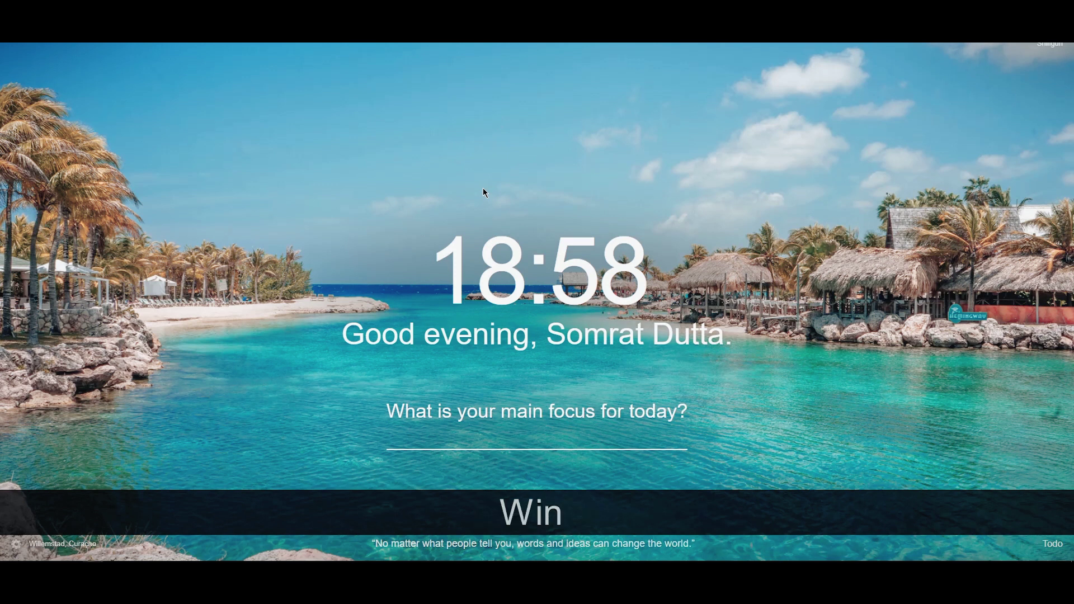
key("super+Tab")
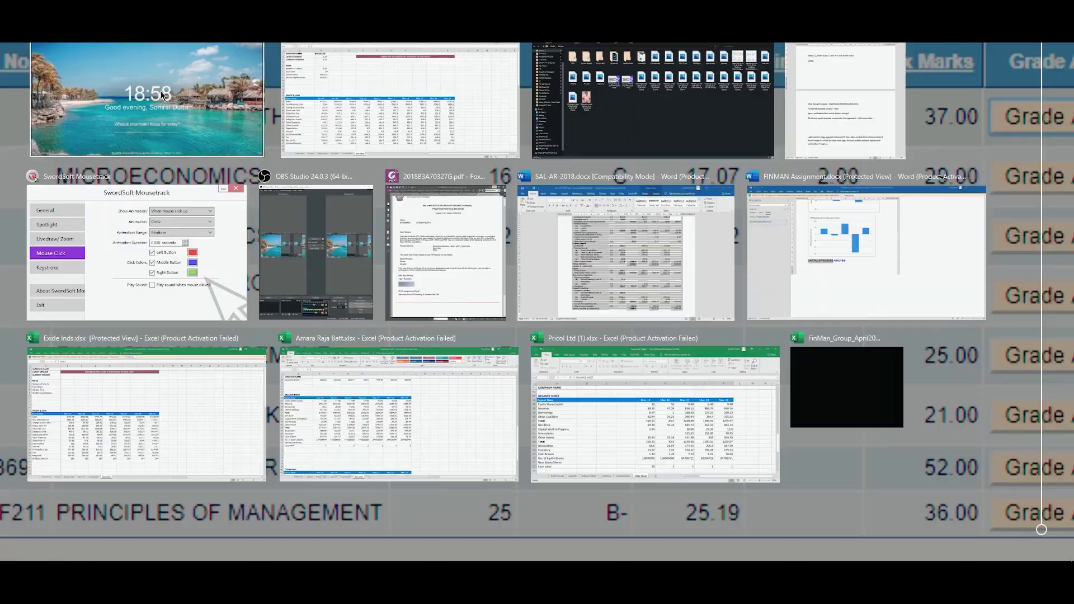
left_click(224, 109)
Cycle through the open windows with the window switcher again, and use Task View to select the Amara Raja Batt.xlsx workbook.
key("alt+Tab")
key("alt+Tab")
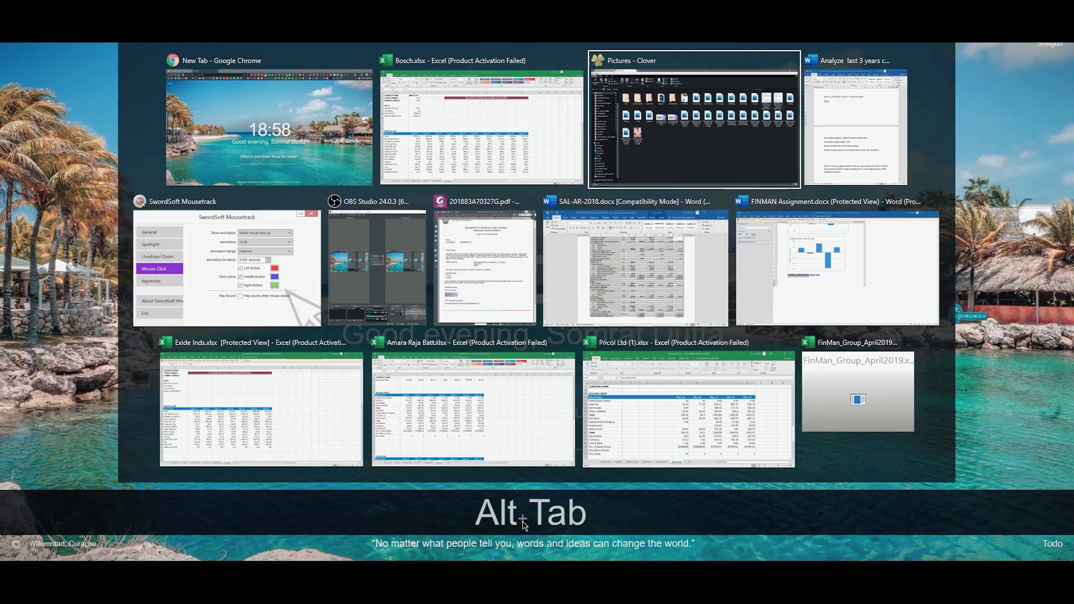
key("alt+Tab")
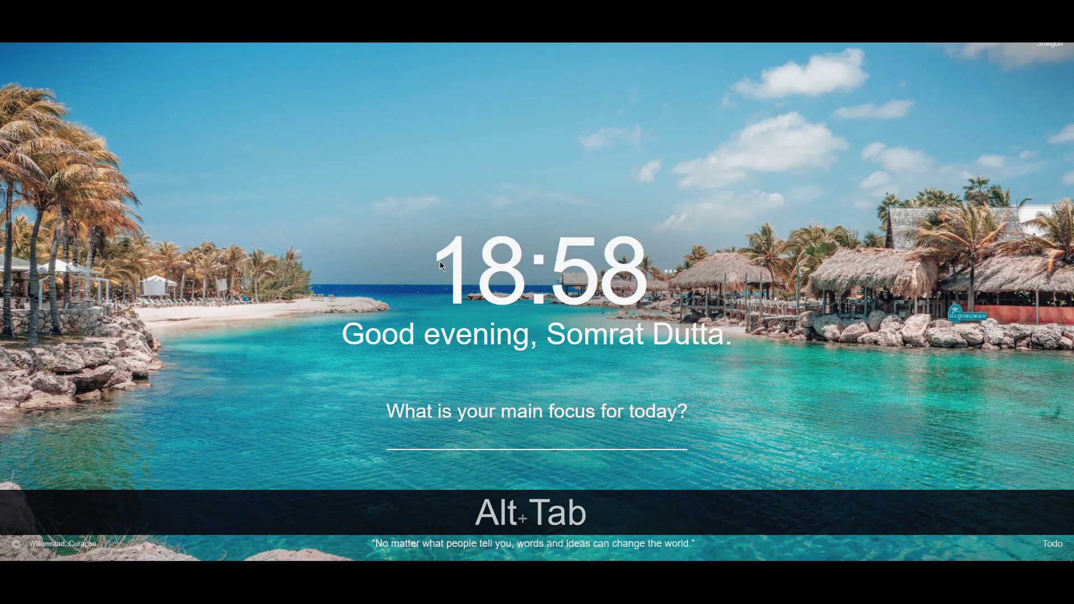
key("super+Tab")
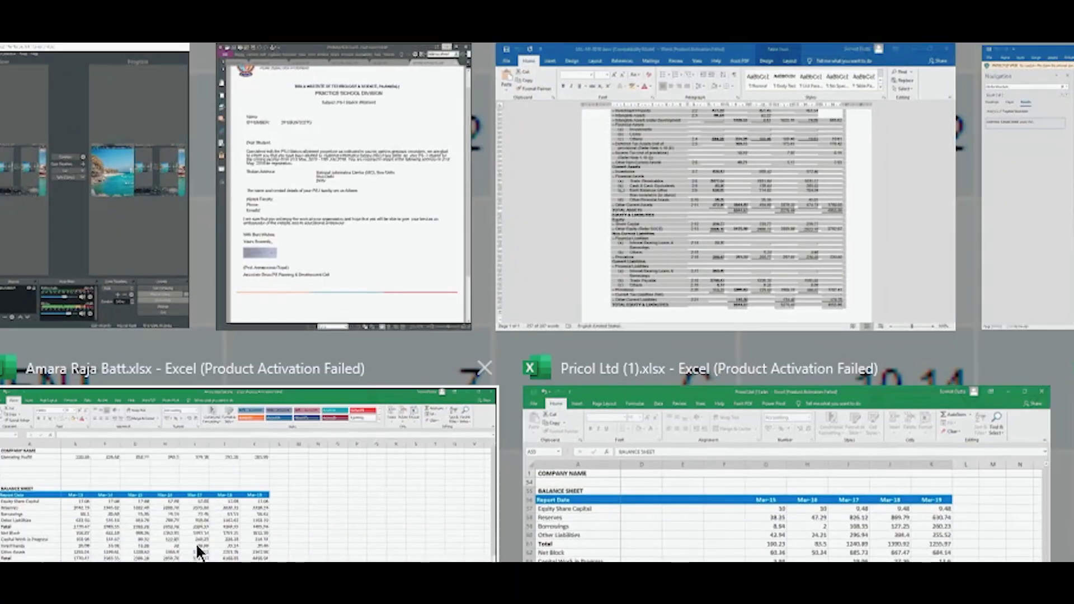
left_click(435, 348)
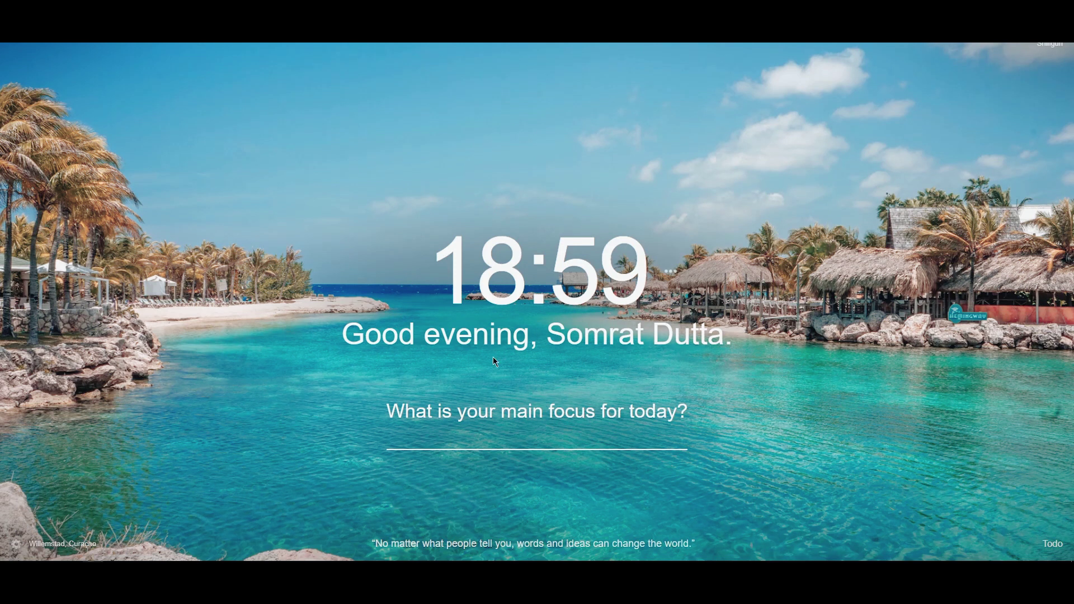
Preview the open Word and Excel windows as taskbar thumbnails.
mouse_move(450, 559)
mouse_move(401, 556)
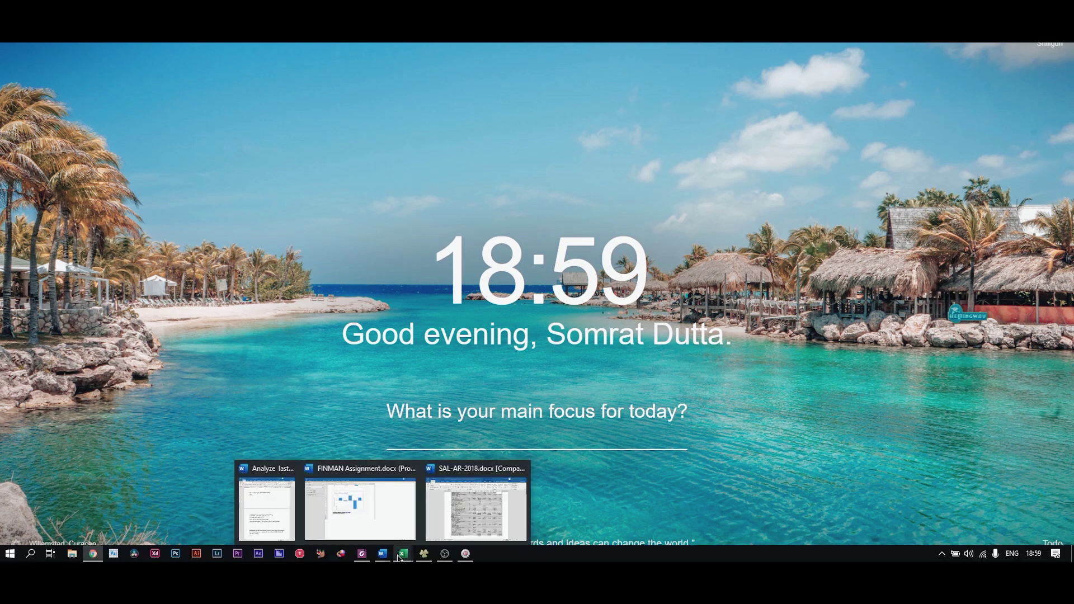
mouse_move(429, 525)
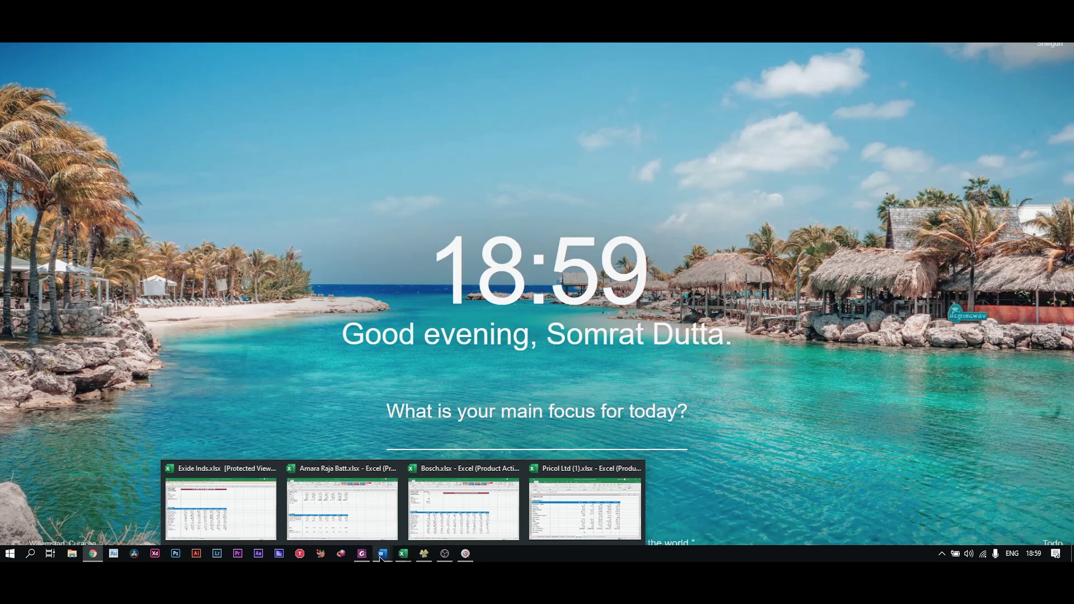
mouse_move(305, 506)
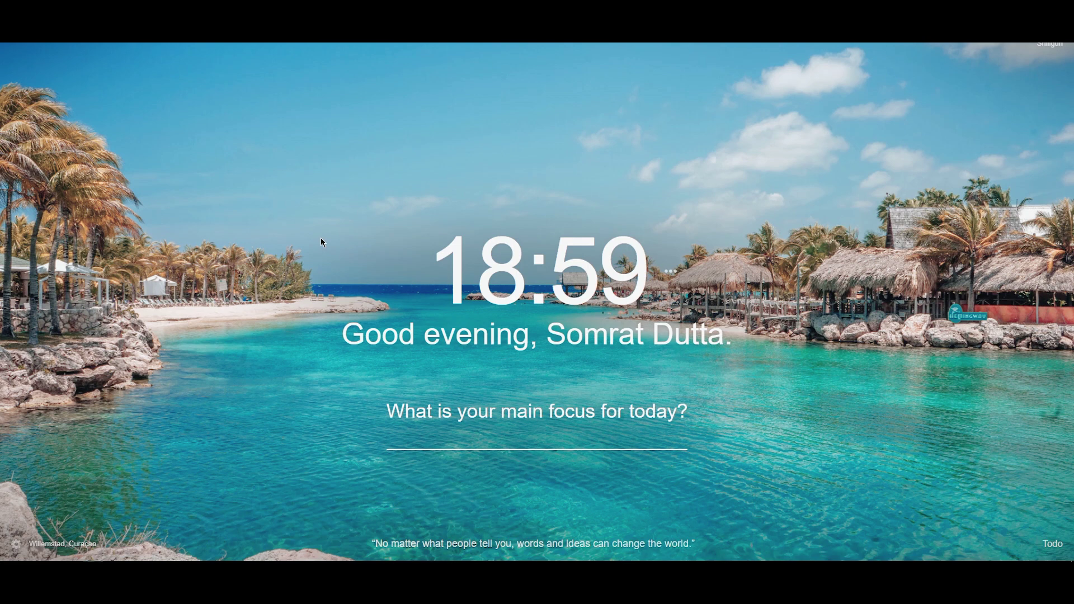
Show Task View and switch back and forth between the virtual desktops.
key("super+Tab")
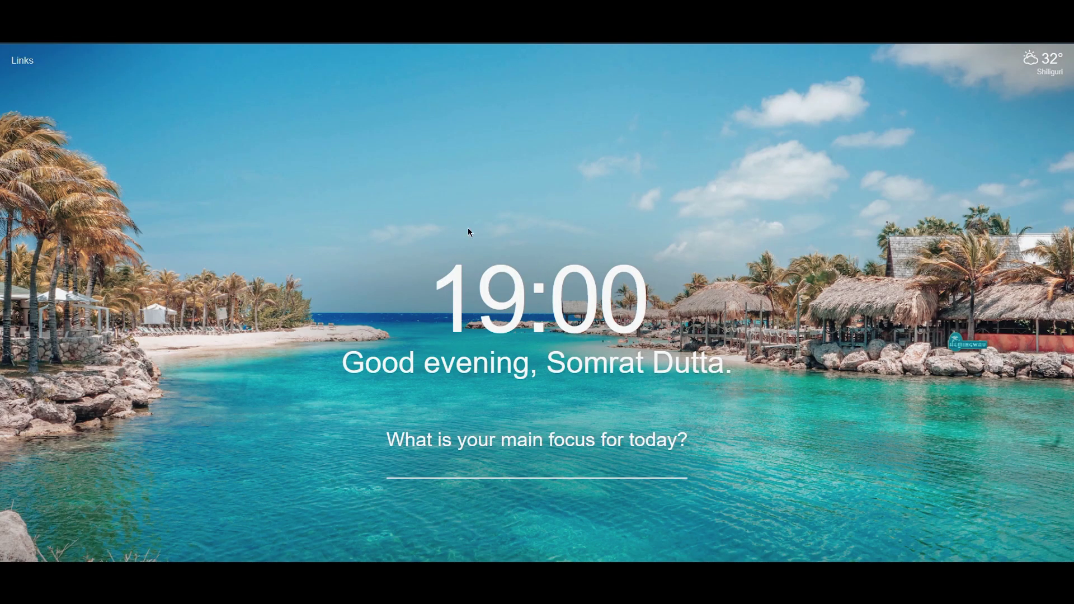
key("ctrl+super")
key("ctrl+super+Left")
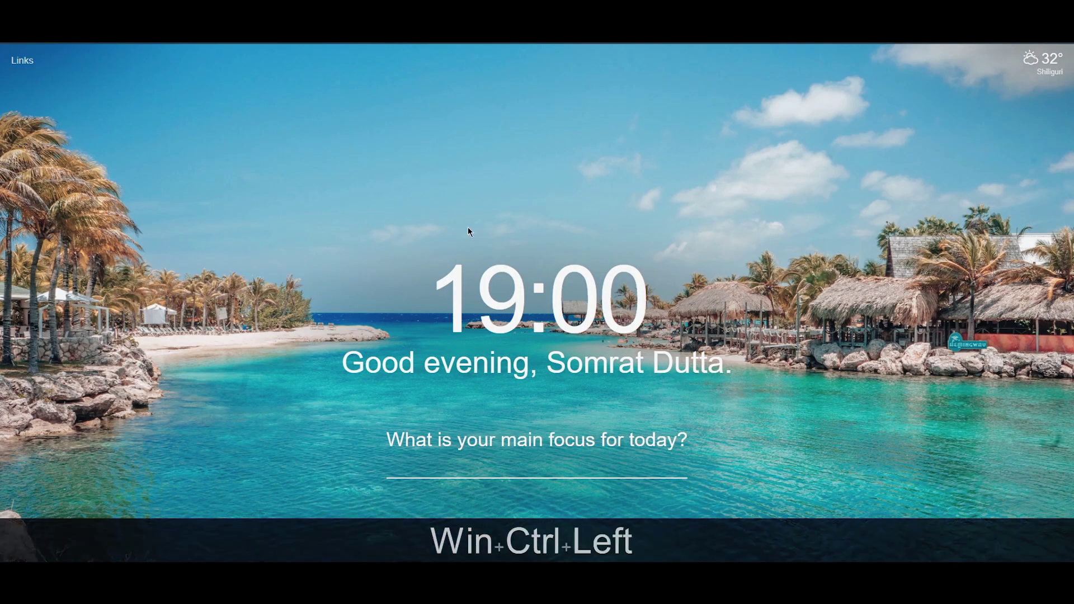
key("ctrl+super+Right")
key("ctrl+super+Left")
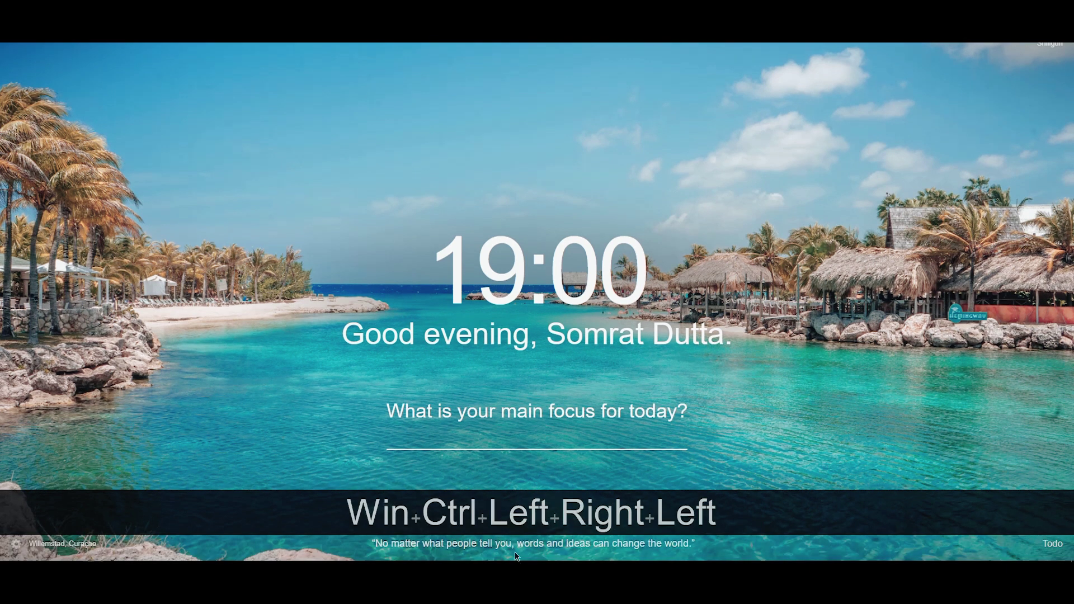
key("super")
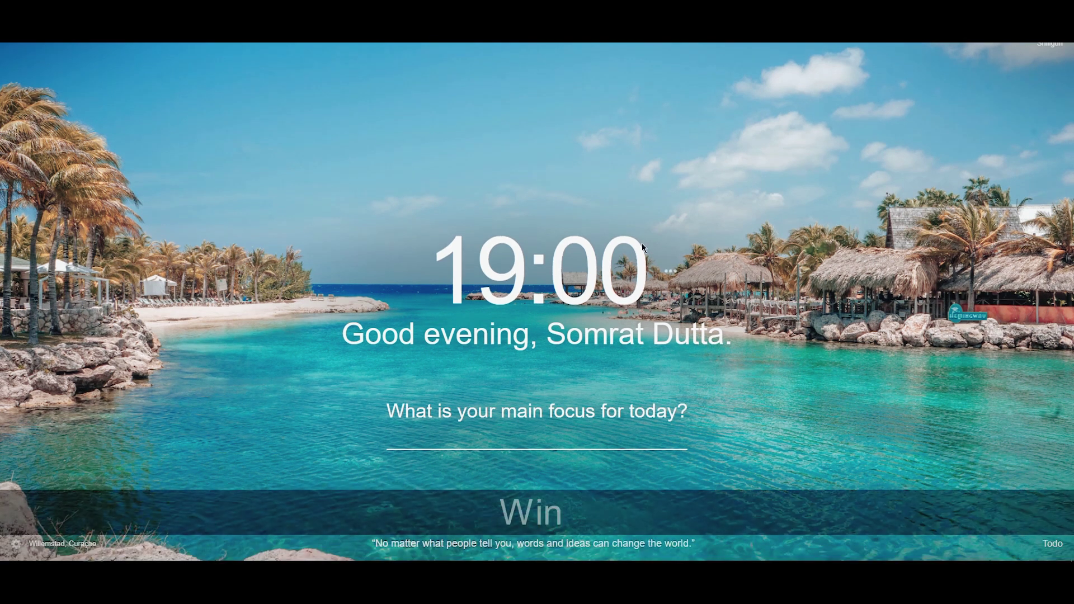
key("ctrl+super+Right")
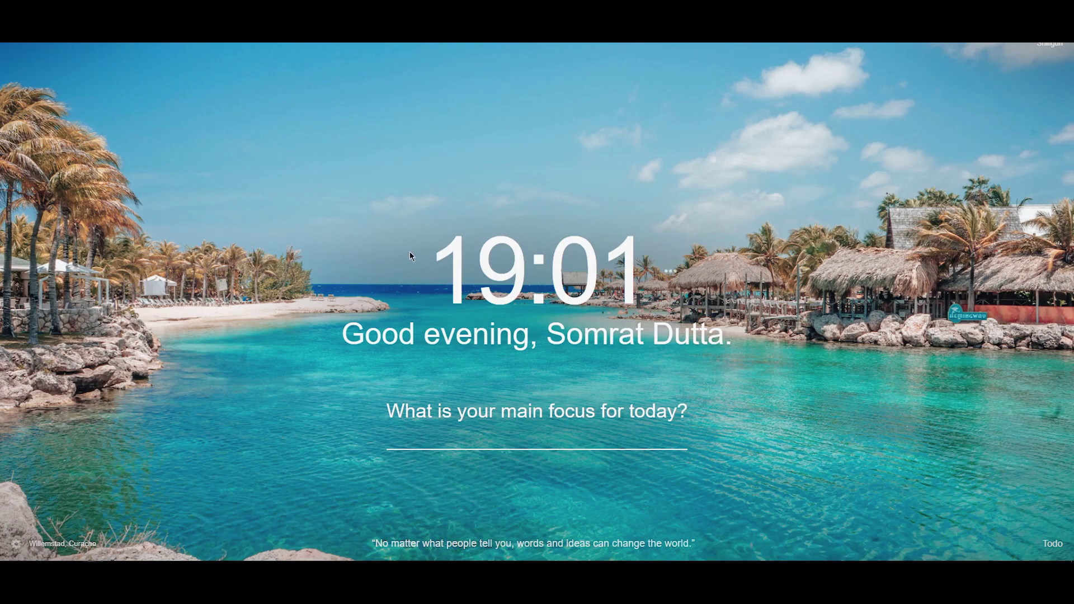
Switch to the Pictures folder and delete the last WhatsApp image, the one with the portrait thumbnail.
key("alt+Tab")
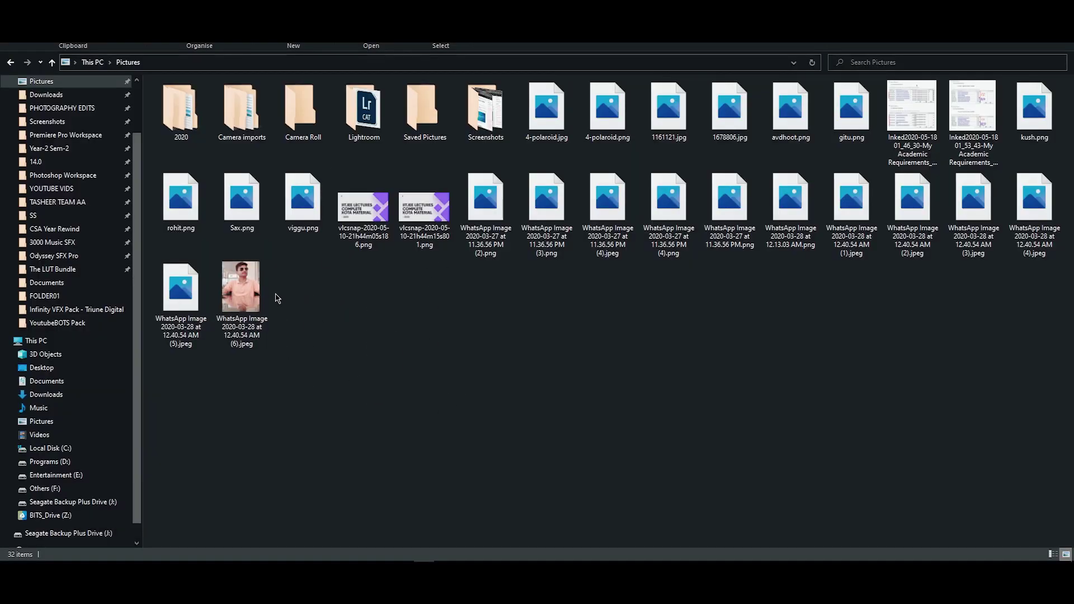
left_click(246, 304)
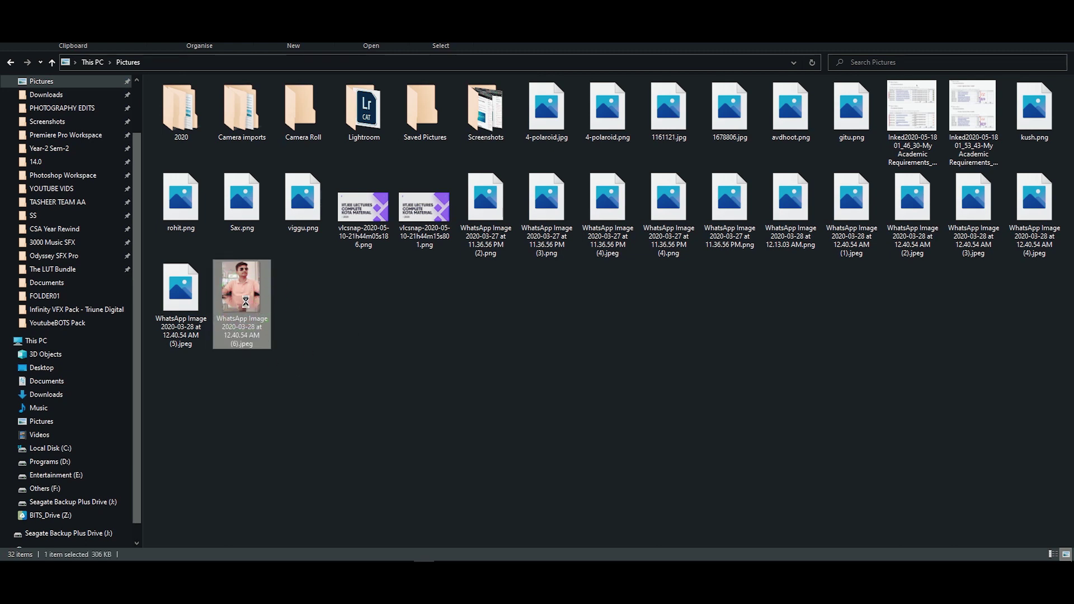
right_click(246, 297)
left_click(205, 397)
key("Delete")
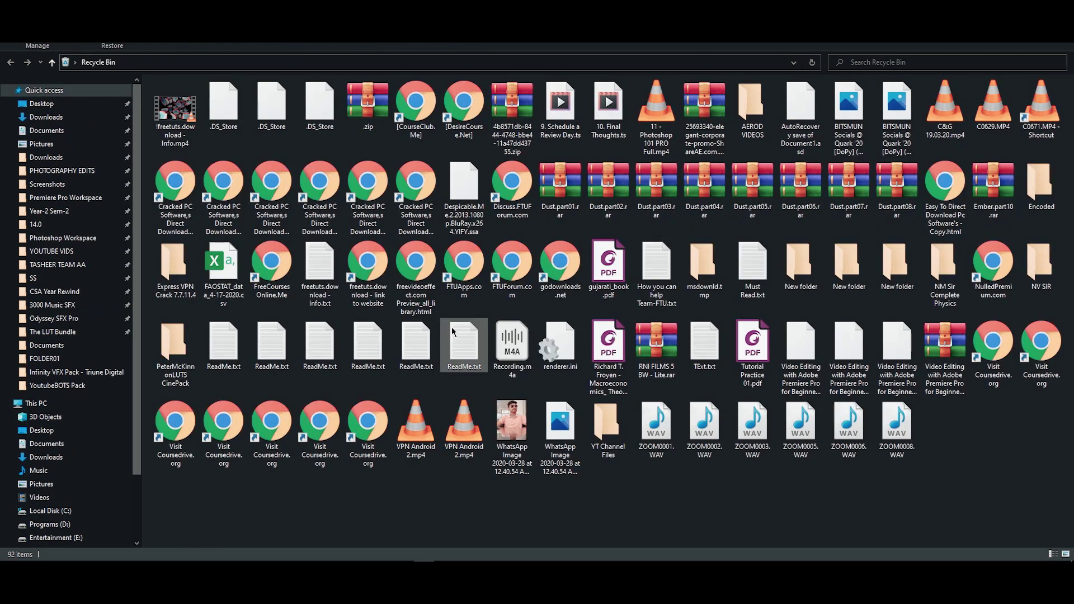
Permanently delete the WhatsApp image with the portrait thumbnail from the Recycle Bin.
left_click(512, 430)
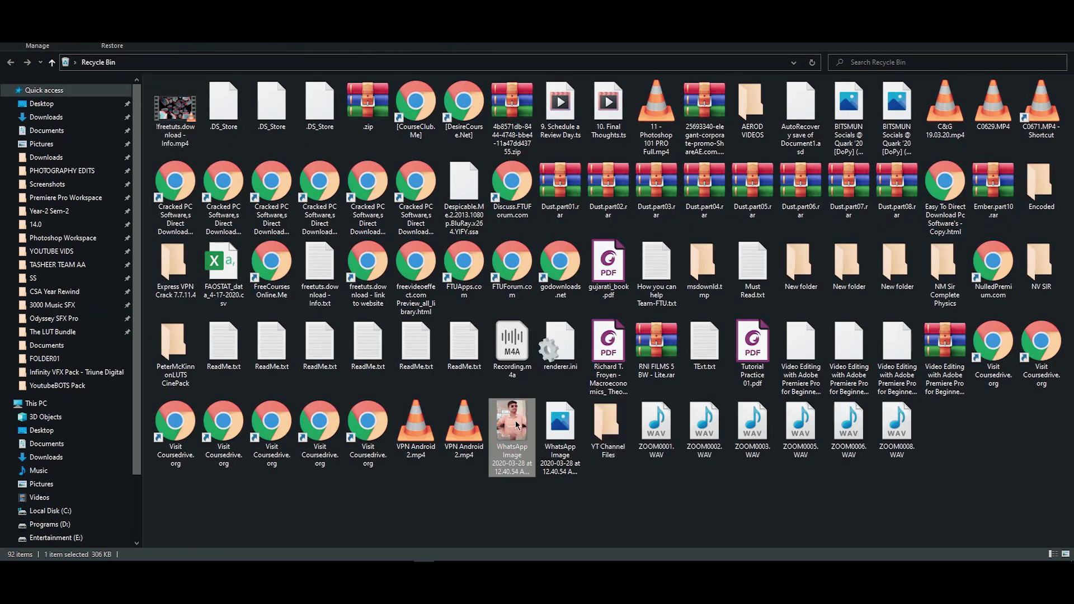
right_click(517, 443)
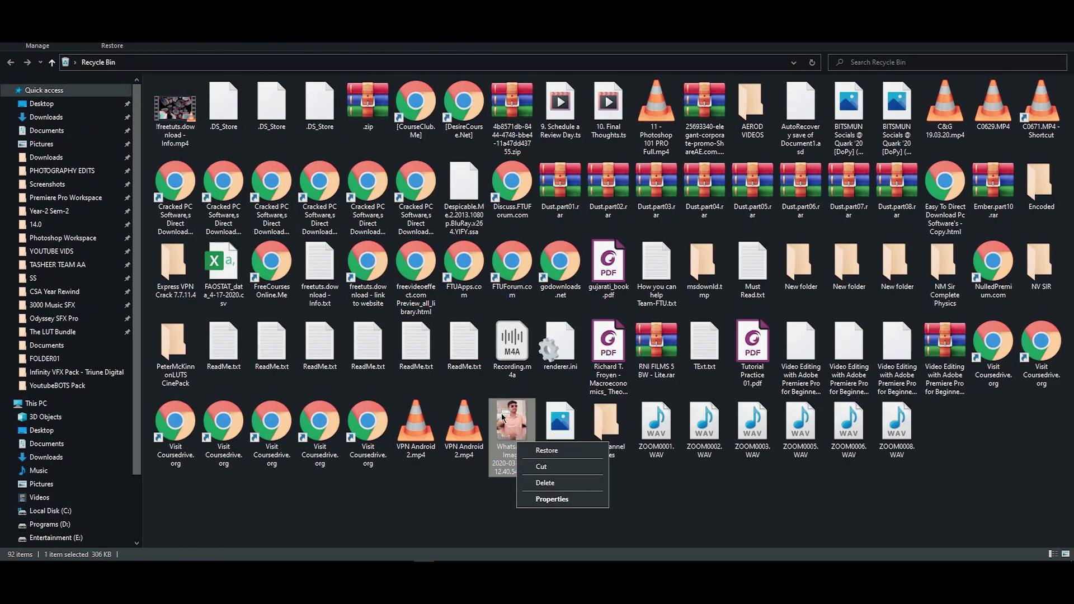
left_click(540, 483)
left_click(566, 313)
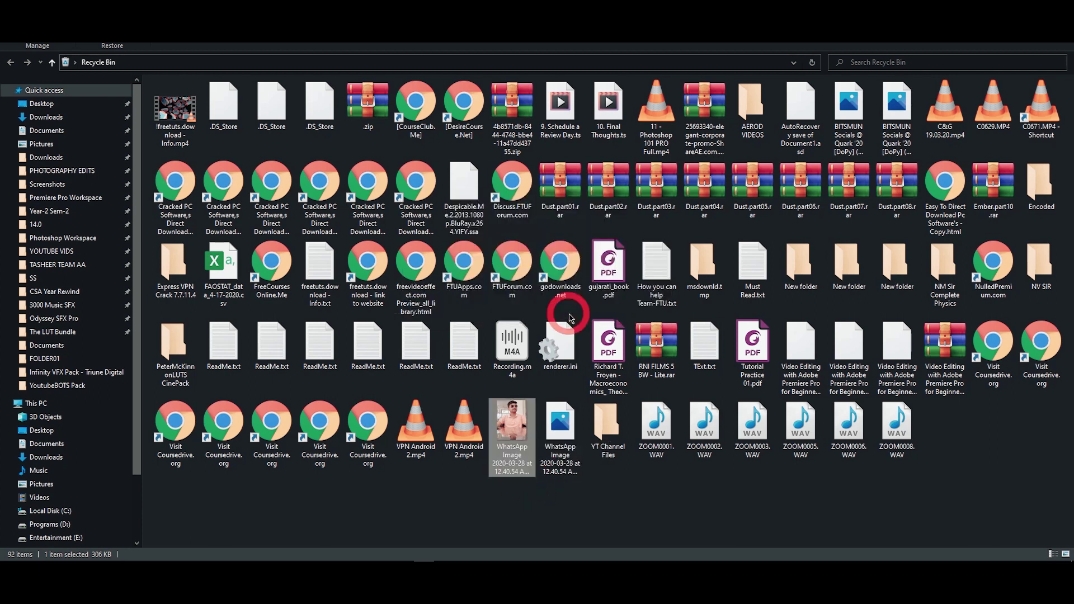
Return to the Pictures folder, open Sax.png in the image viewer and close the viewer.
left_click(42, 144)
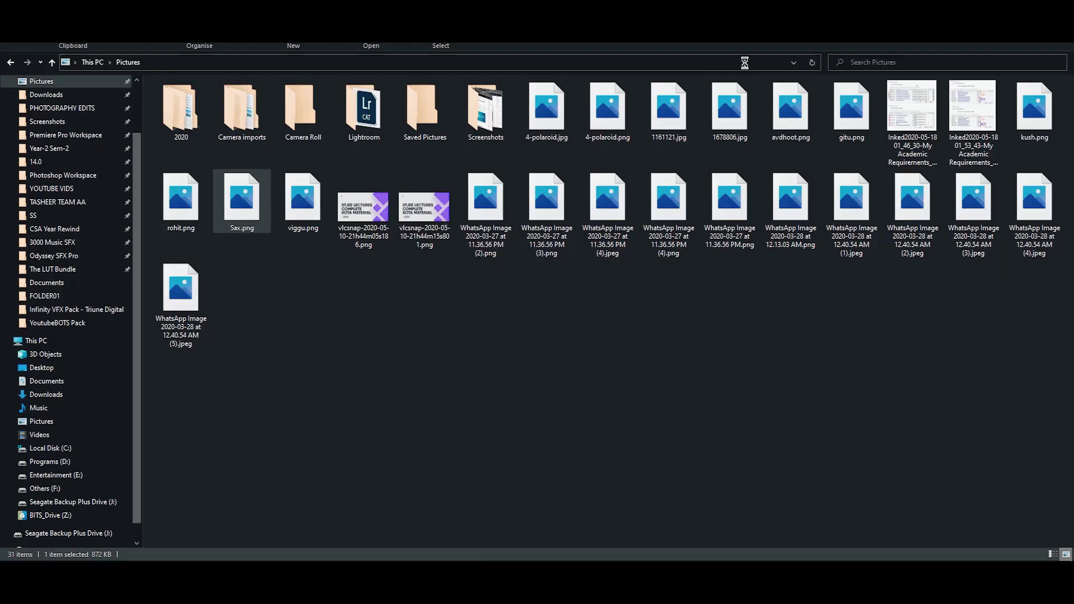
left_click(242, 204)
double_click(727, 210)
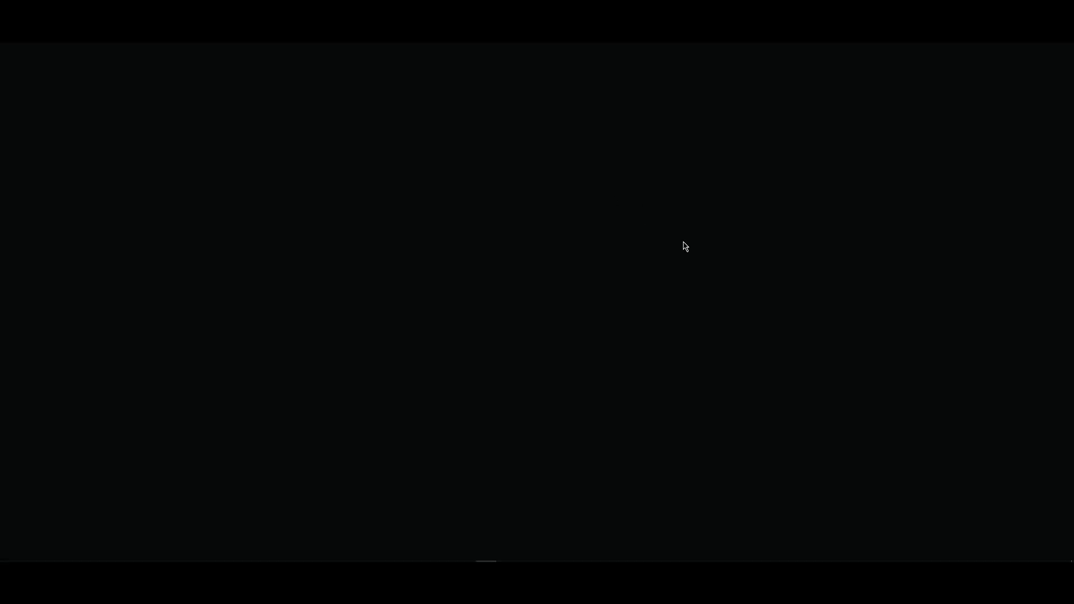
key("alt+F4")
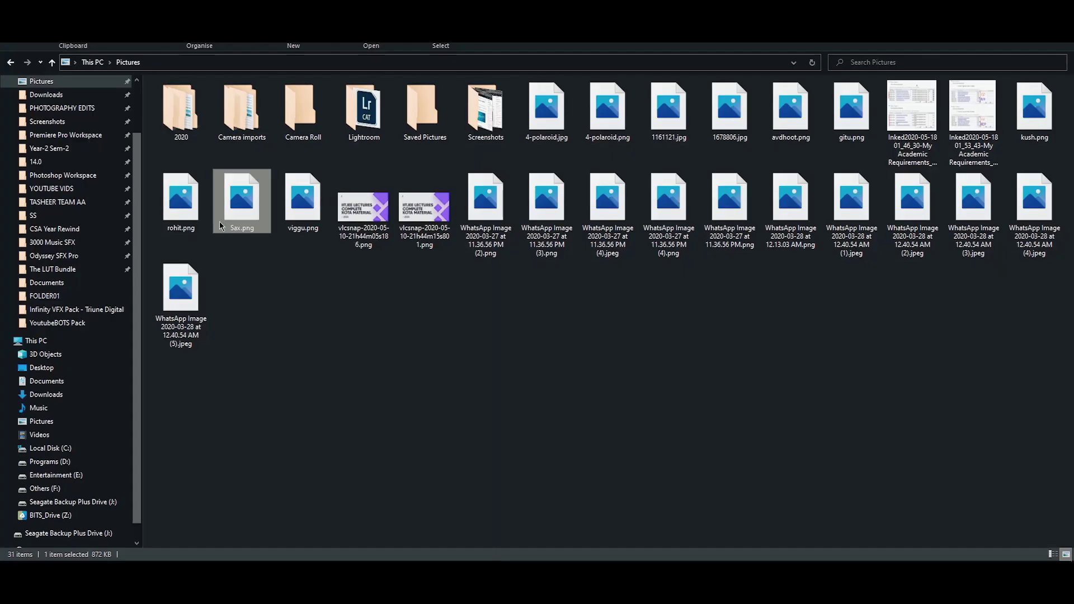
Permanently delete Sax.png from the Pictures folder, bypassing the Recycle Bin.
left_click_drag(255, 283, 224, 196)
key("shift+Delete")
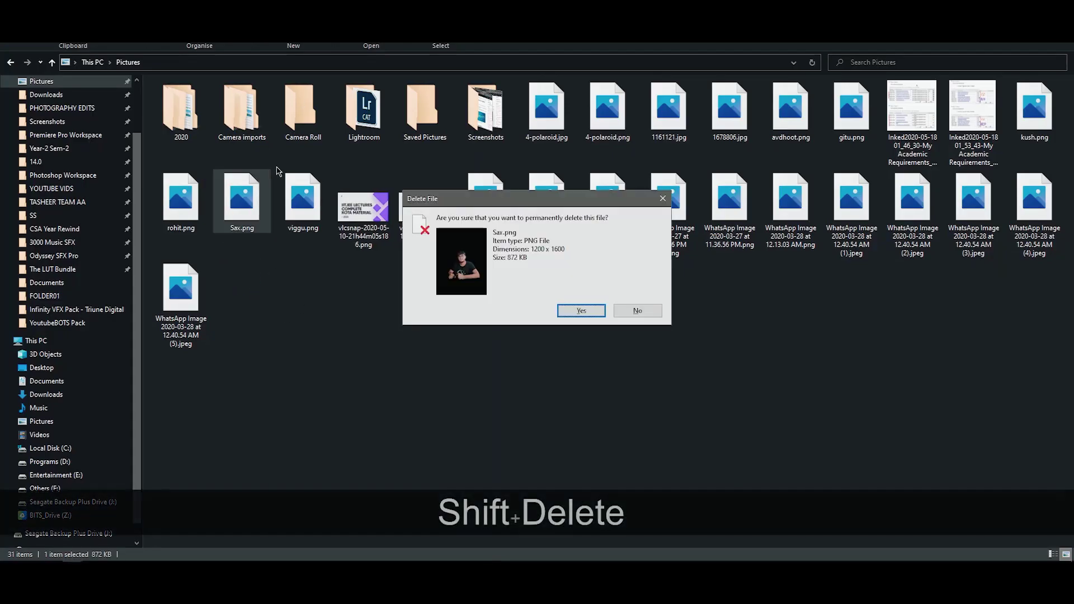
key("Return")
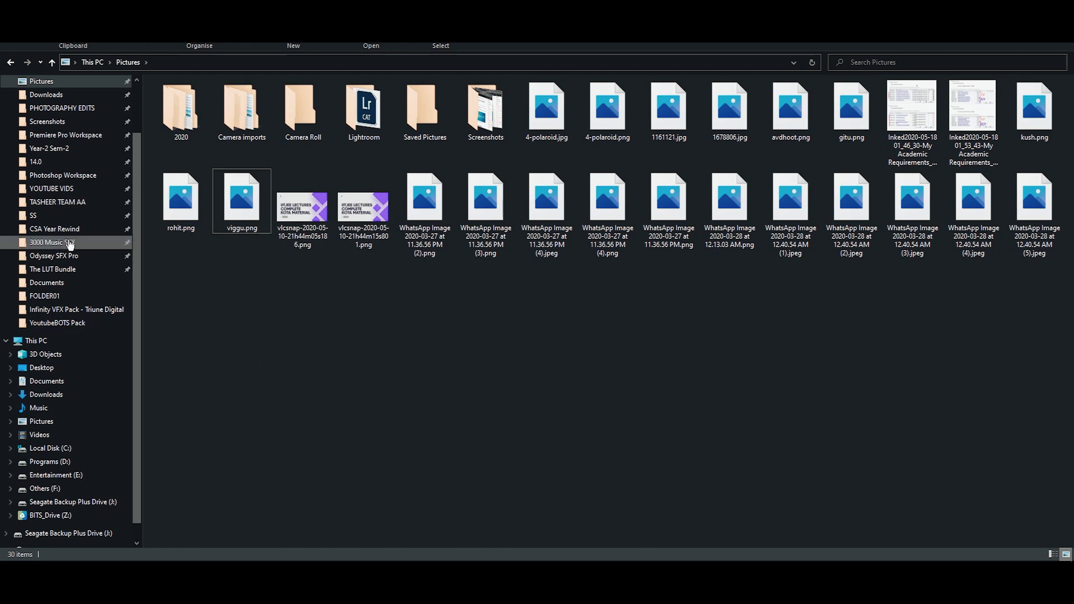
Switch from the Pictures folder to the Chrome new tab window through the window switcher.
key("alt")
key("alt+Tab")
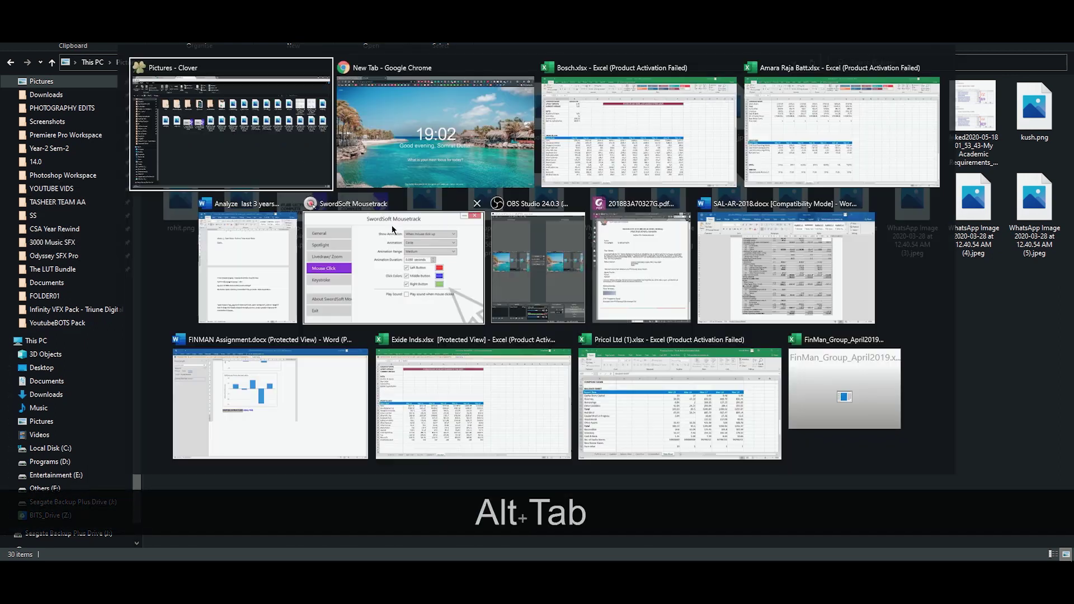
left_click(395, 134)
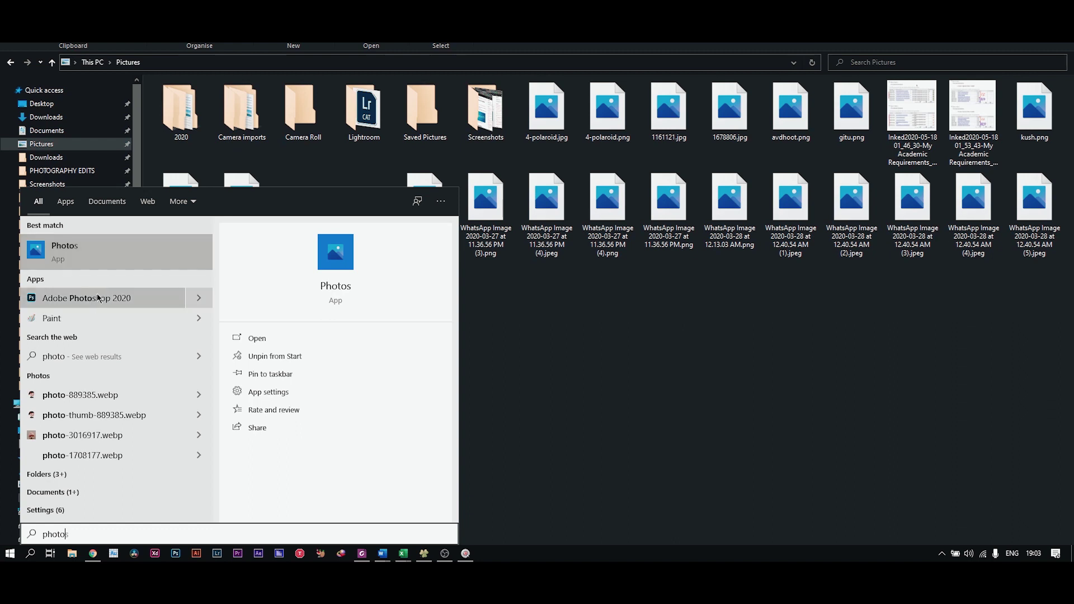
Open the file location of Adobe Photoshop 2020 from the search results and display its shortcut's properties.
right_click(75, 299)
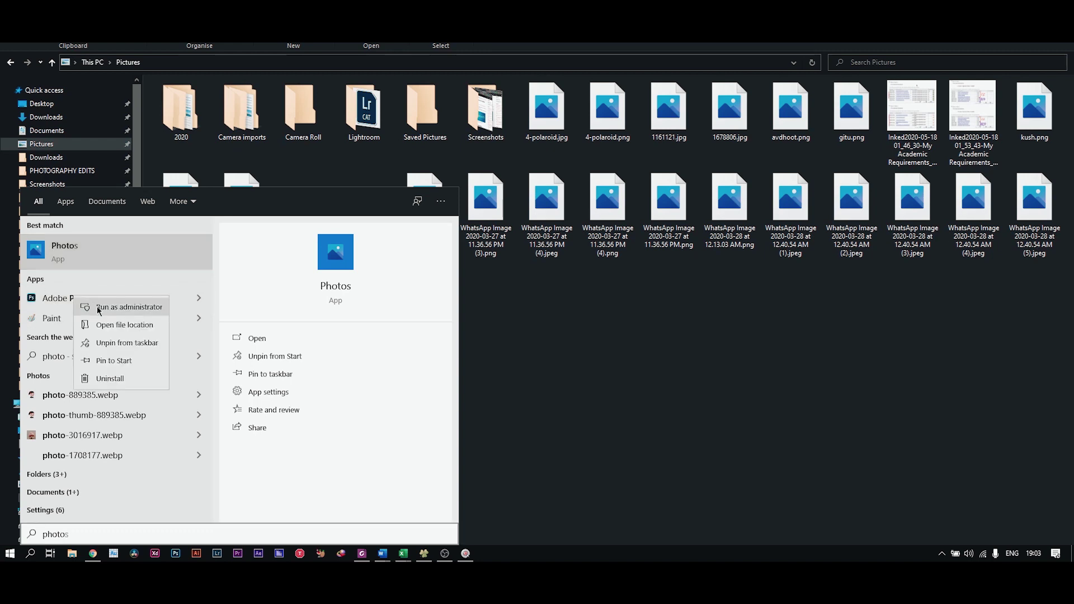
left_click(114, 324)
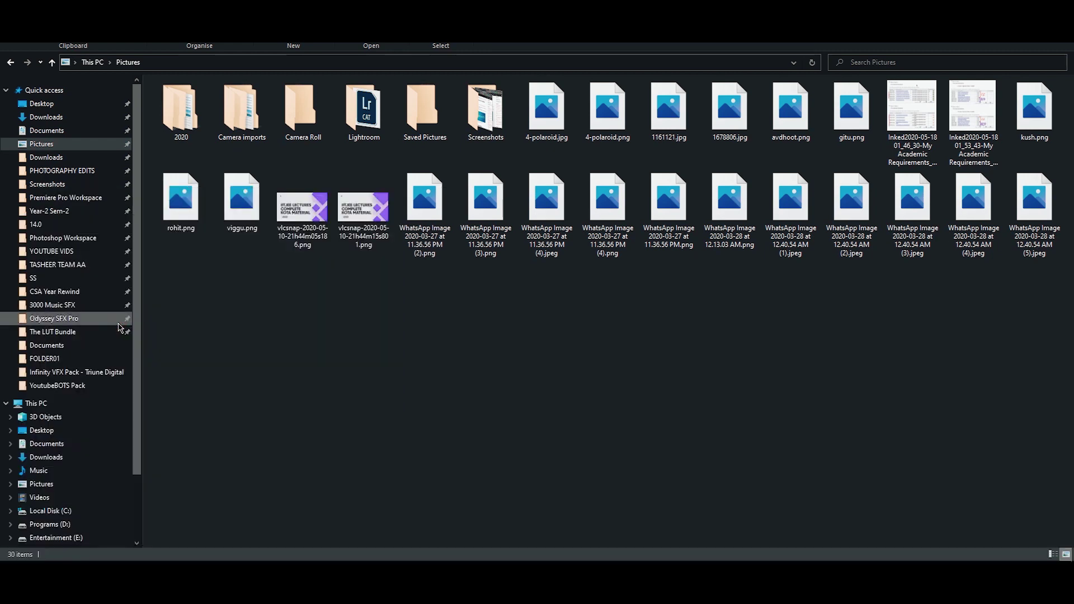
right_click(226, 309)
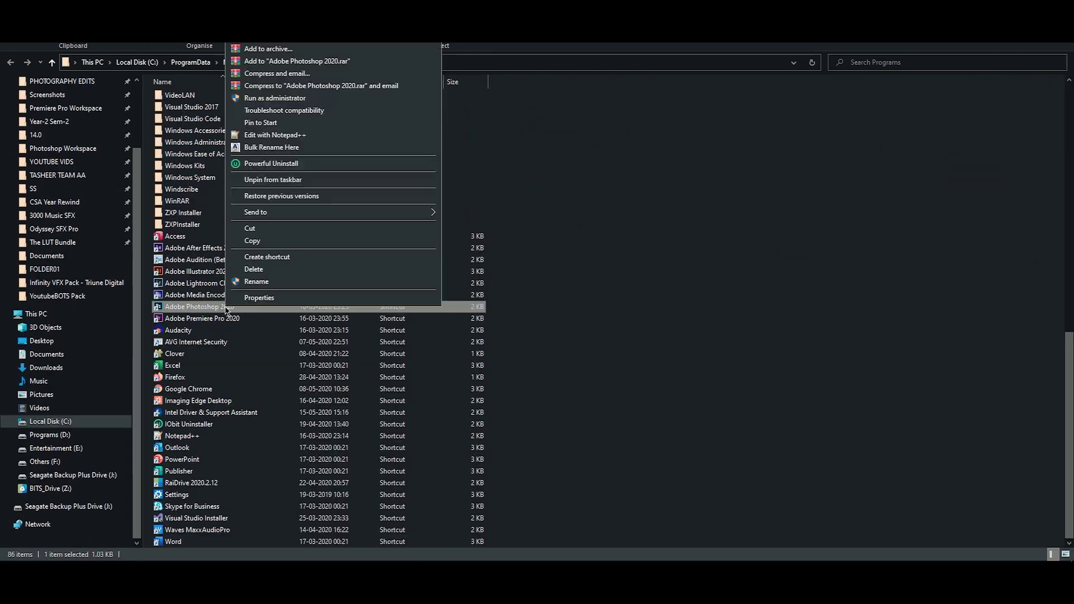
left_click(237, 298)
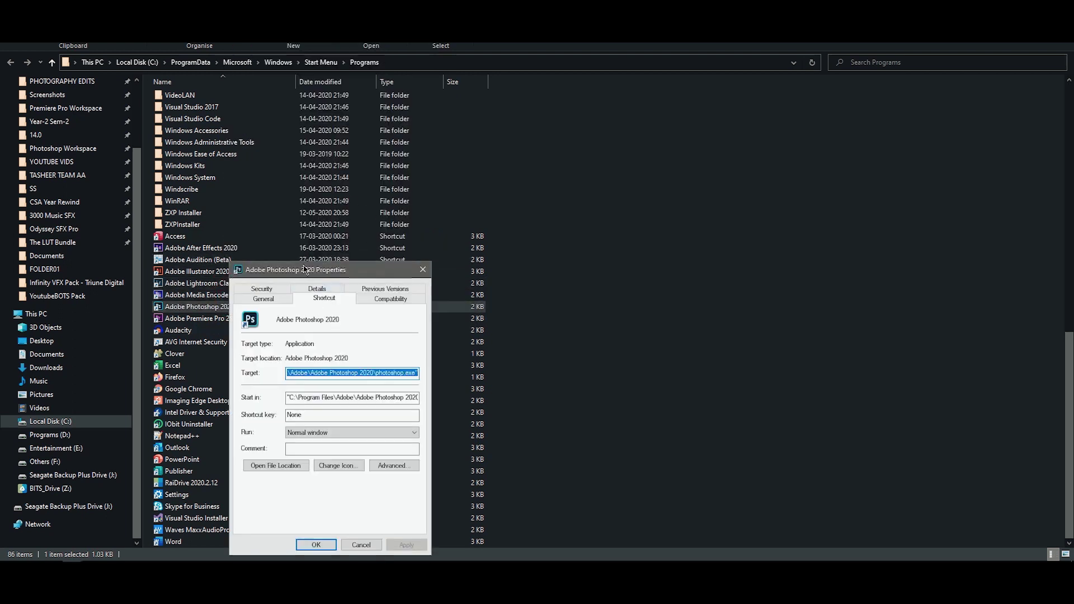
left_click_drag(295, 269, 315, 208)
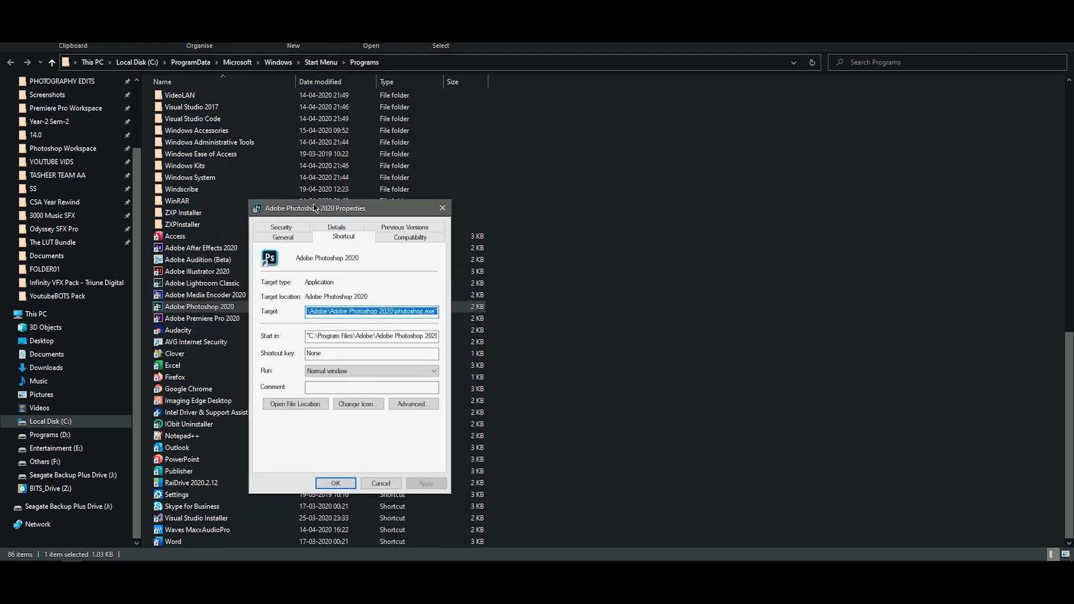
Assign Ctrl + Shift + P as the Adobe Photoshop 2020 shortcut key and save it with administrator permission.
left_click(324, 353)
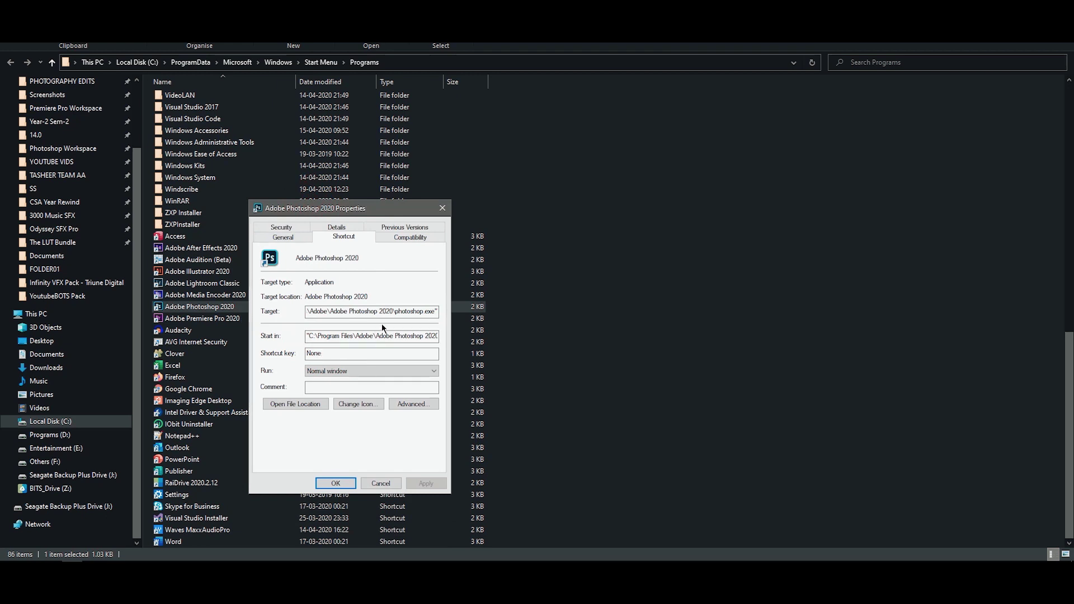
key("ctrl+shift+p")
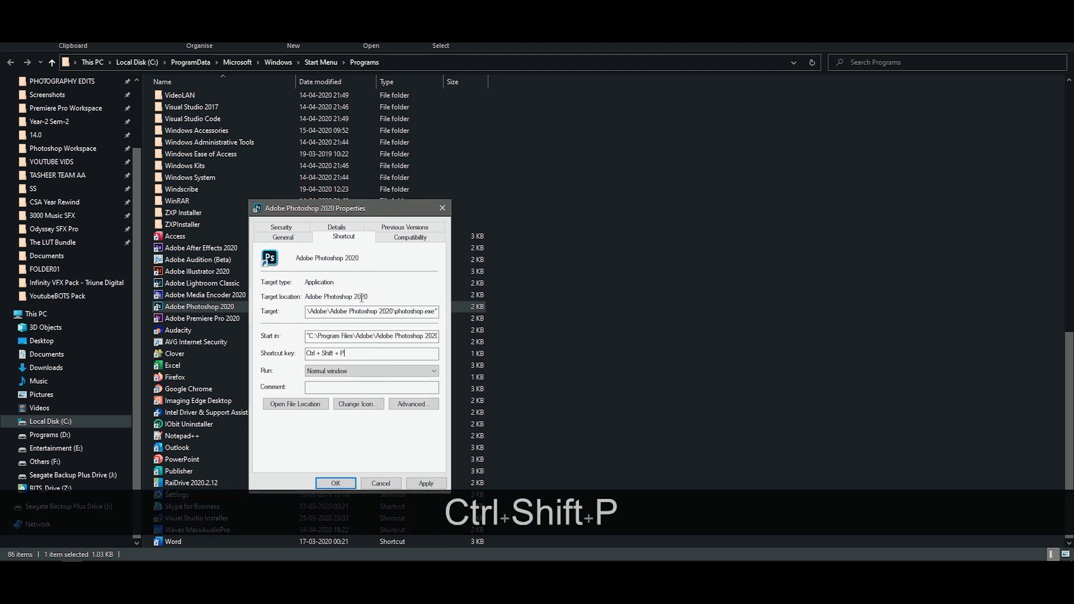
left_click(350, 484)
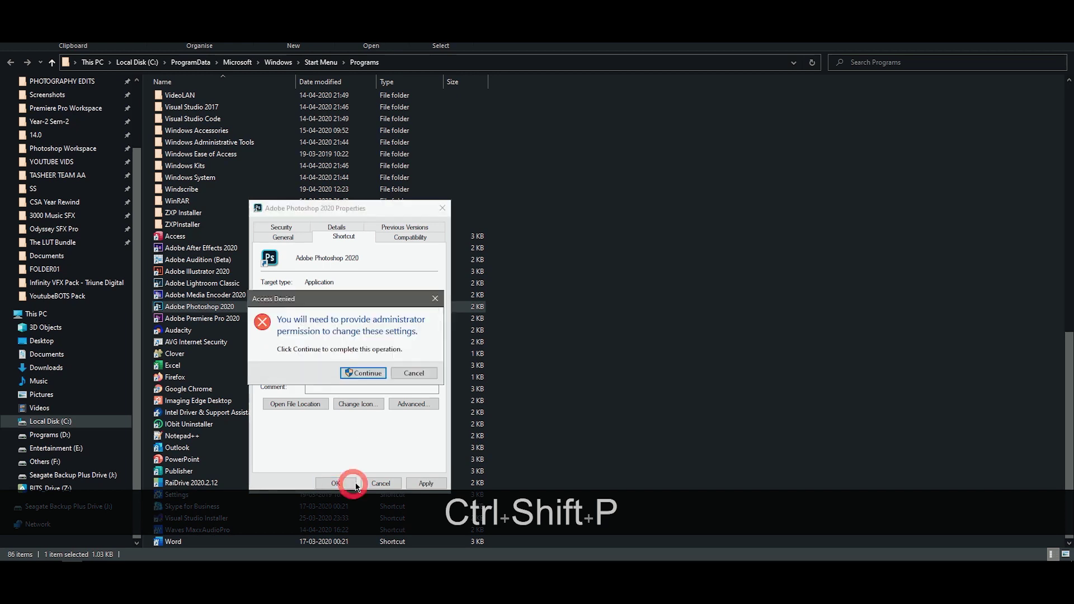
left_click(356, 373)
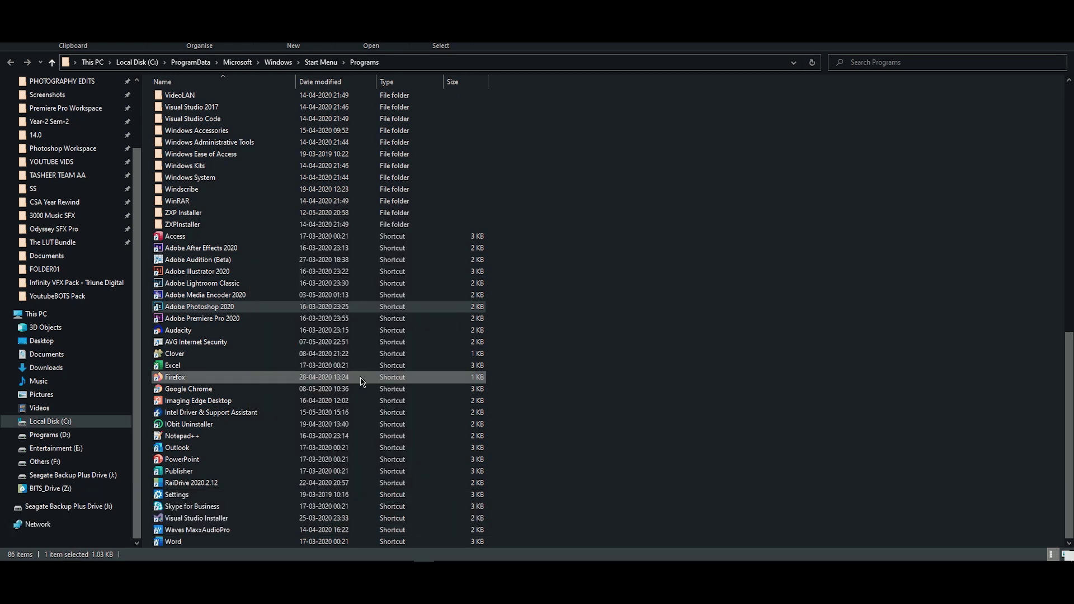
Deselect the Photoshop shortcut in the Programs folder and launch Adobe Photoshop 2020 through its assigned shortcut key.
left_click(726, 252)
scroll(727, 253, "up", 8)
scroll(727, 253, "up", 8)
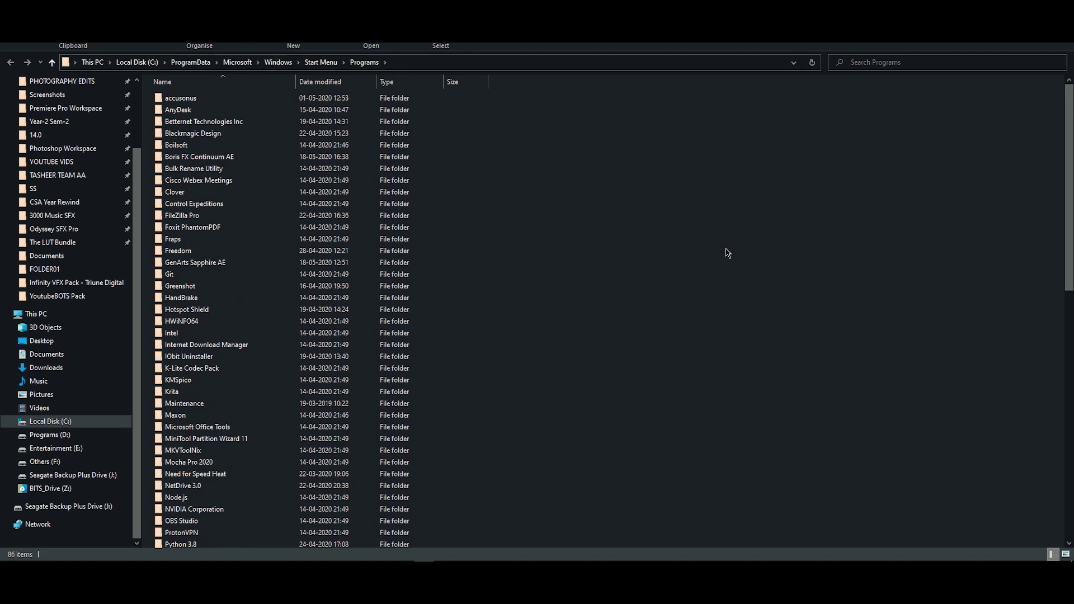
key("ctrl+shift+p")
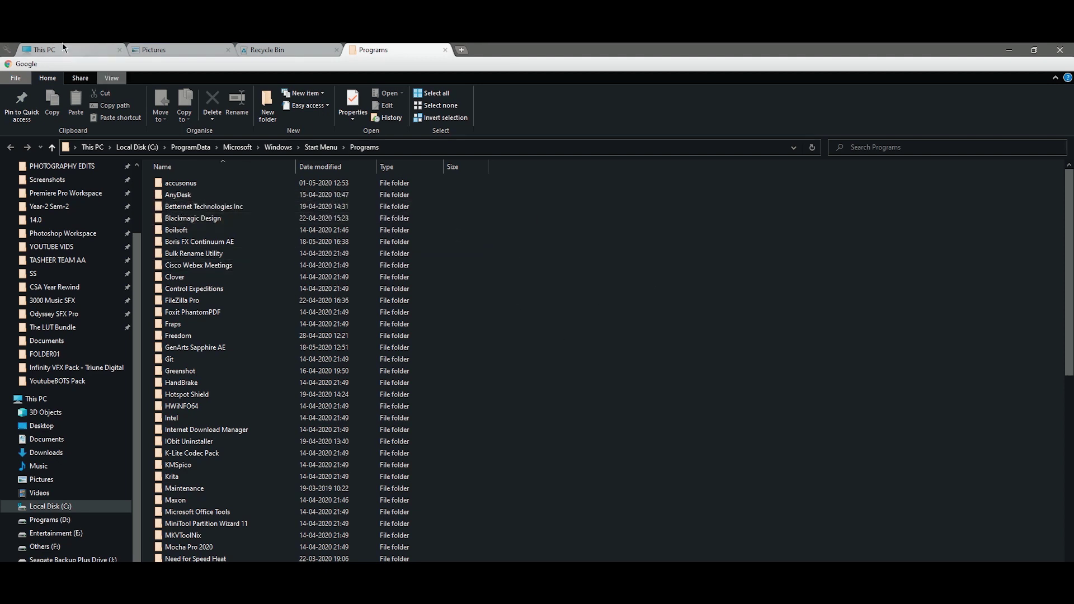
Go to This PC, open the Others (F:) drive and open its PHOTOGRAPHY folder.
left_click(39, 49)
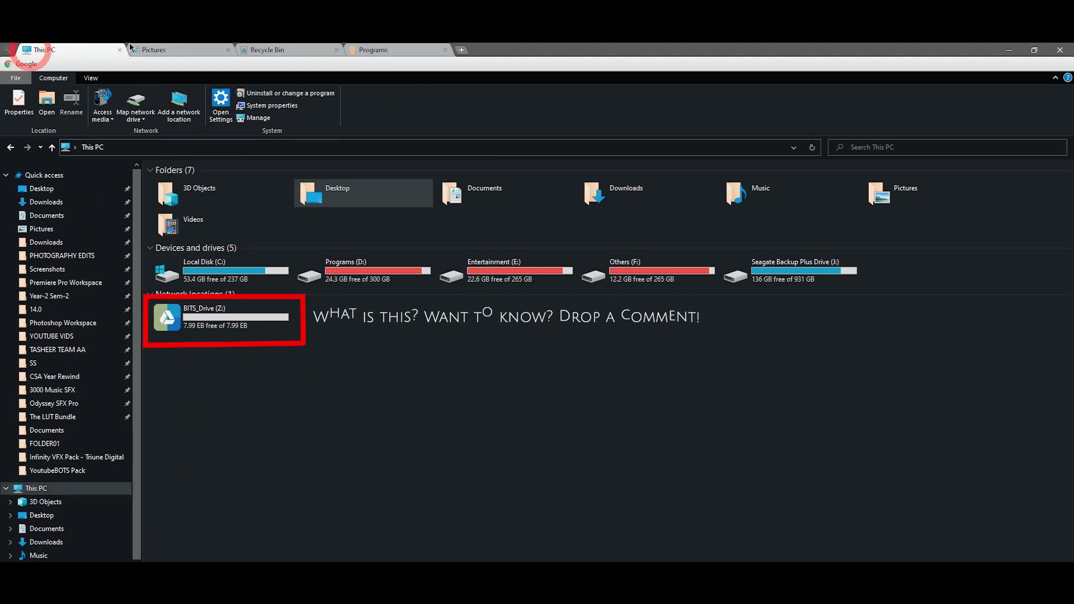
double_click(636, 281)
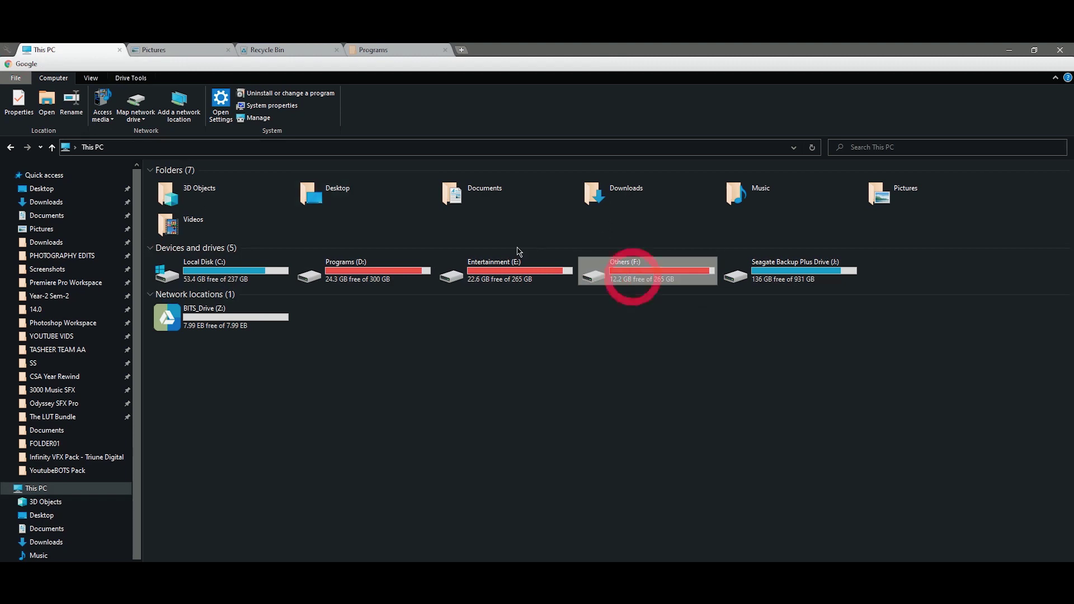
double_click(230, 282)
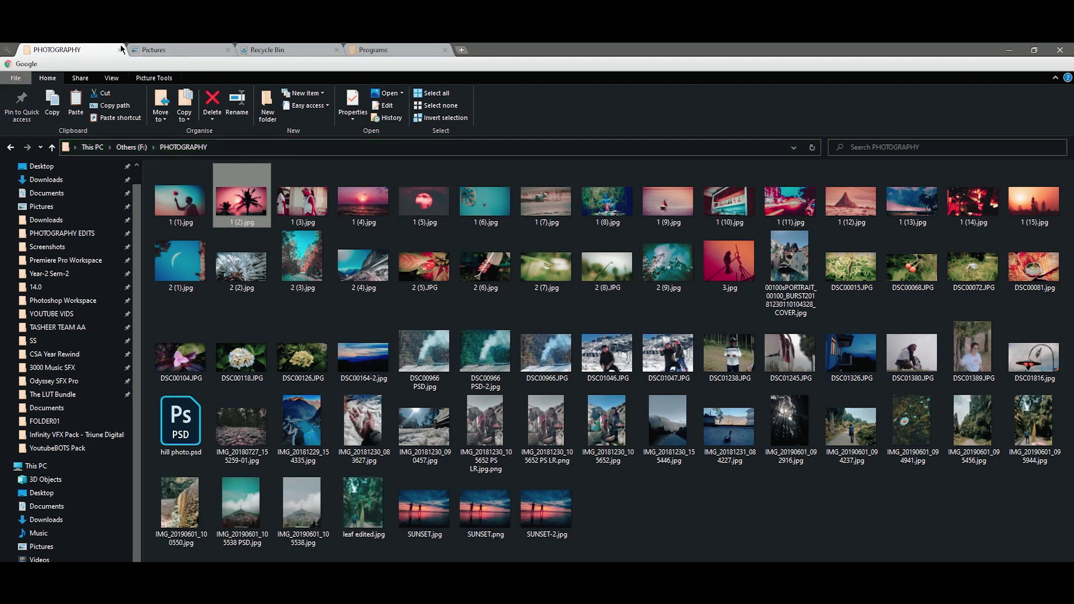
Paste the copied photo from the PHOTOGRAPHY folder into the Pictures folder, copying it with Explorer.
left_click(174, 49)
left_click(294, 437)
key("ctrl+v")
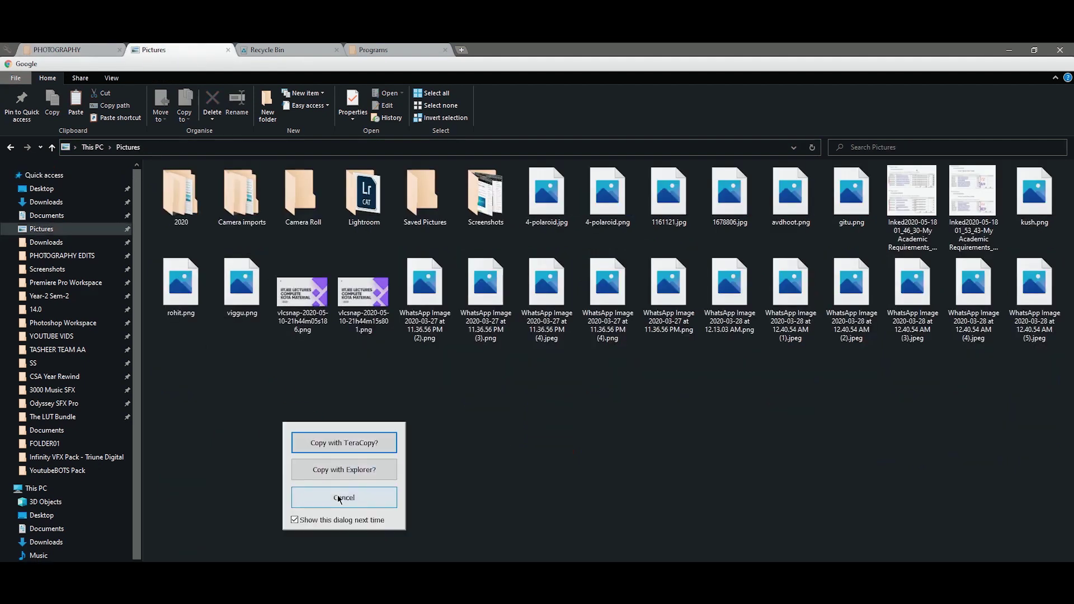
left_click(345, 472)
Cycle through the open PHOTOGRAPHY, Pictures, Recycle Bin and Programs folders and return to PHOTOGRAPHY.
left_click(93, 49)
left_click(153, 49)
left_click(267, 50)
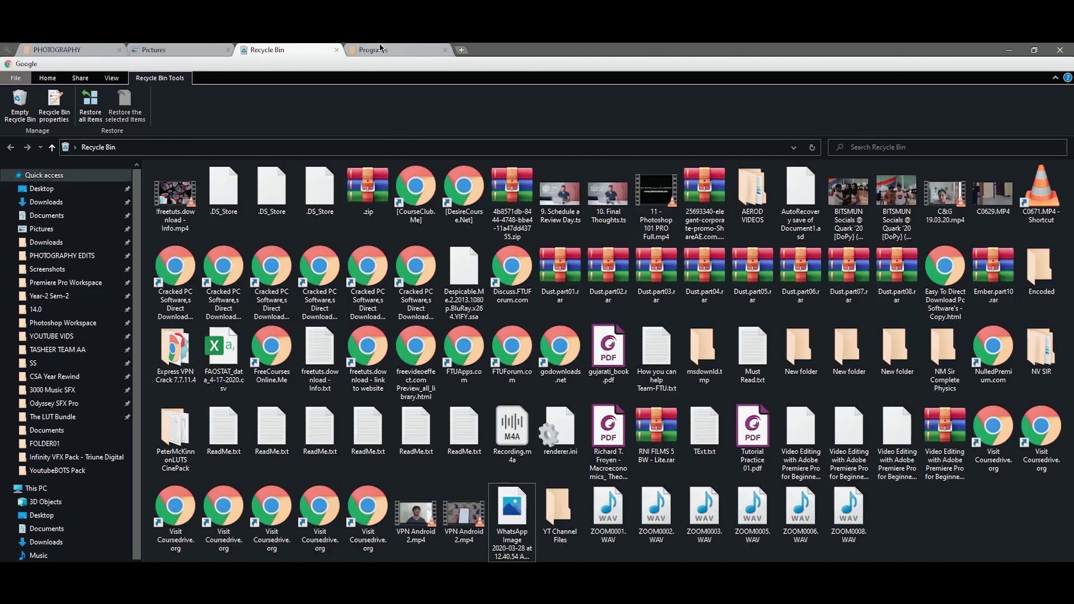
left_click(378, 47)
left_click(303, 47)
left_click(191, 48)
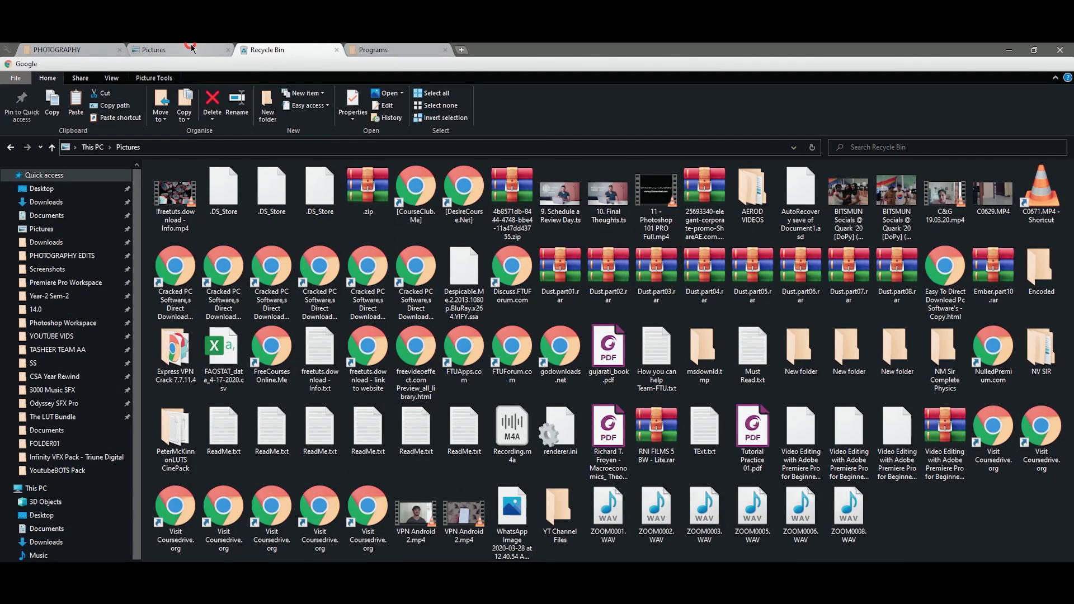
left_click(61, 50)
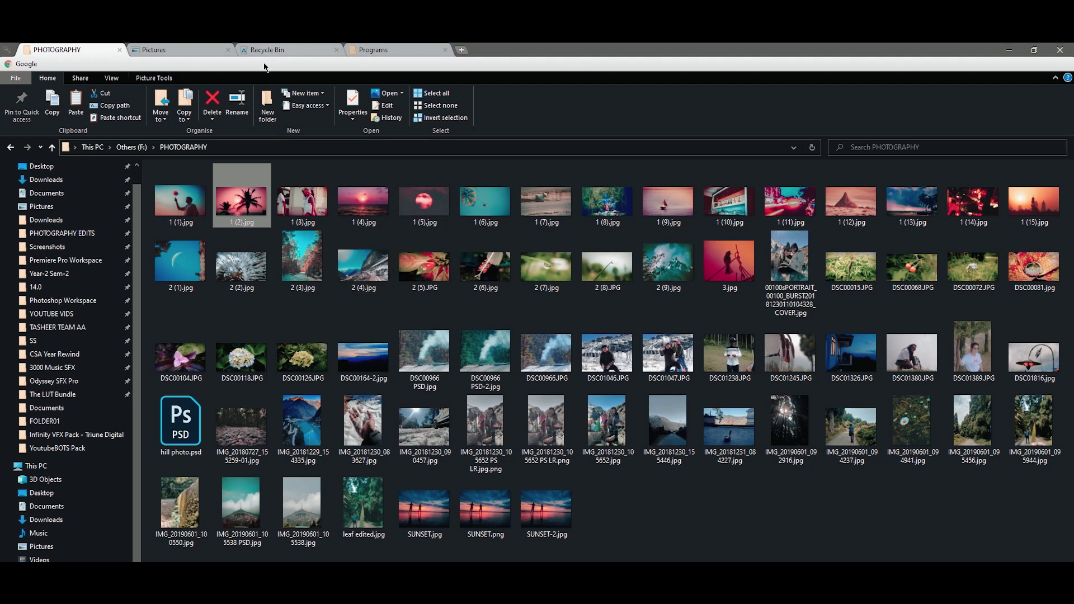
Switch to Chrome, search Google for clover and refine the query to clover software.
key("alt+Tab")
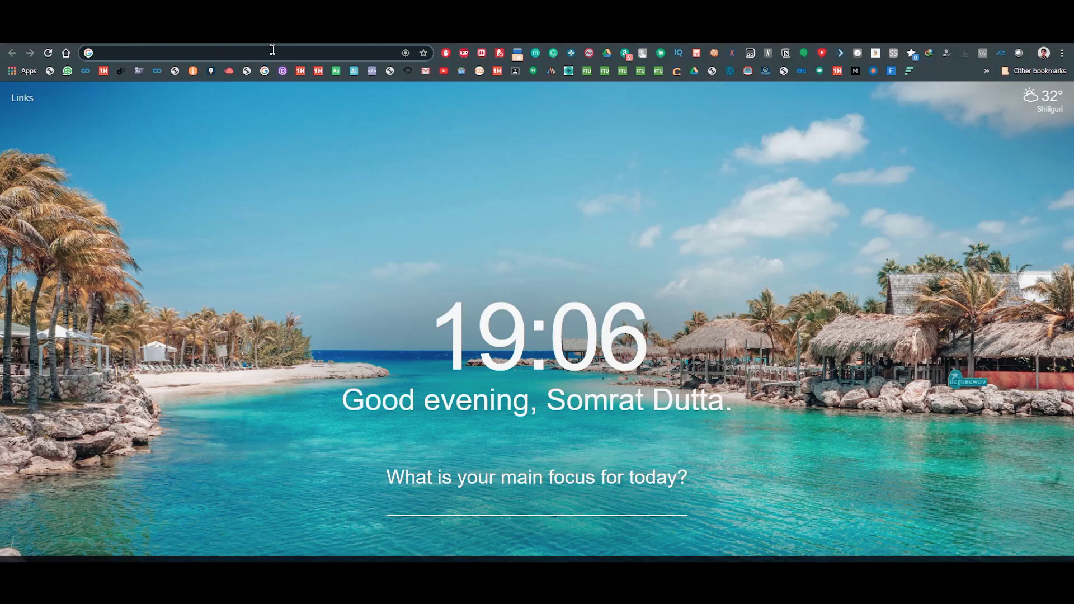
left_click(272, 50)
type("clover")
key("Return")
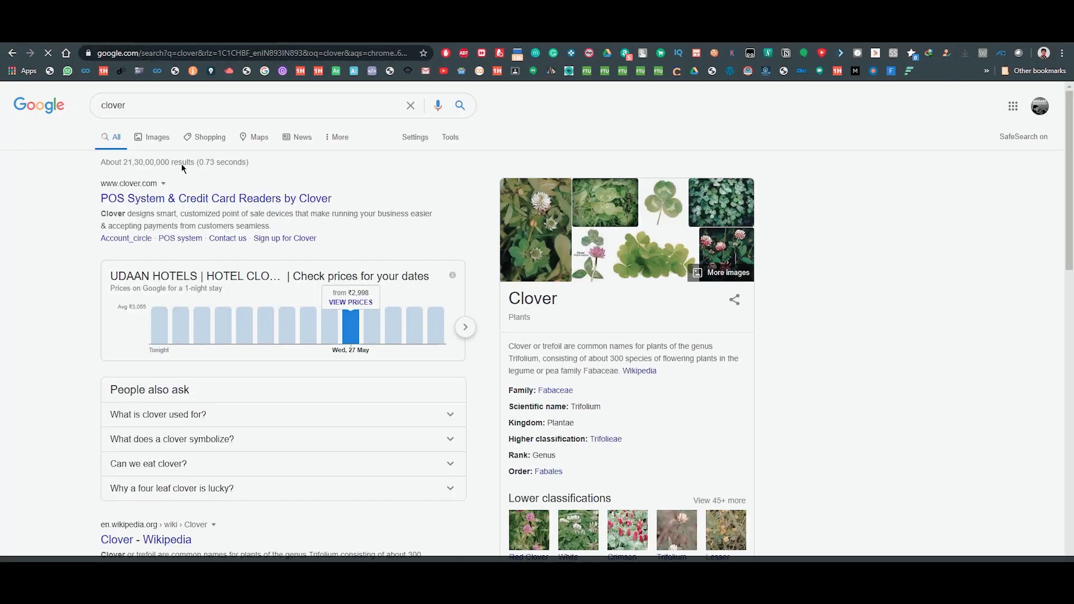
left_click(152, 99)
type("software")
key("Return")
Open the ejie.me search result about Clover's Chrome-style tabs for Windows Explorer in a new tab.
scroll(89, 180, "down", 3)
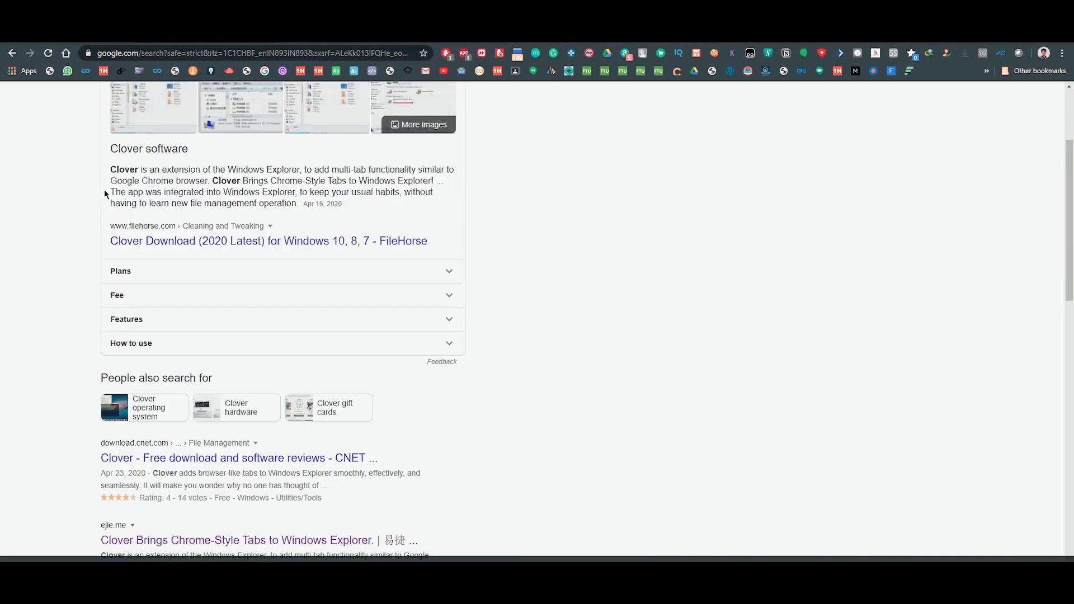
scroll(107, 224, "down", 1)
scroll(110, 392, "down", 2)
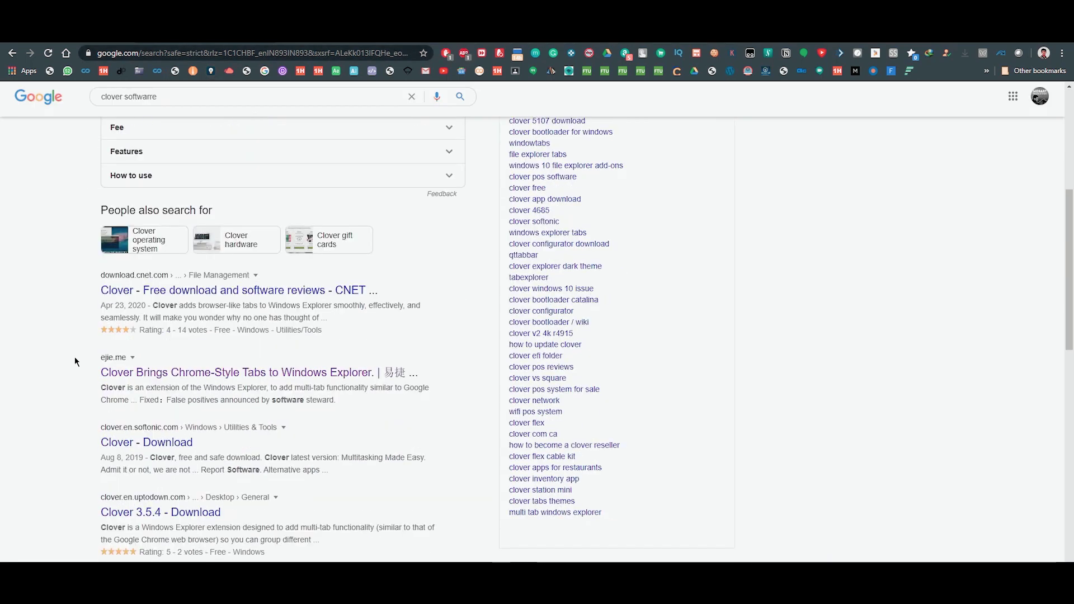
right_click(132, 375)
left_click(151, 392)
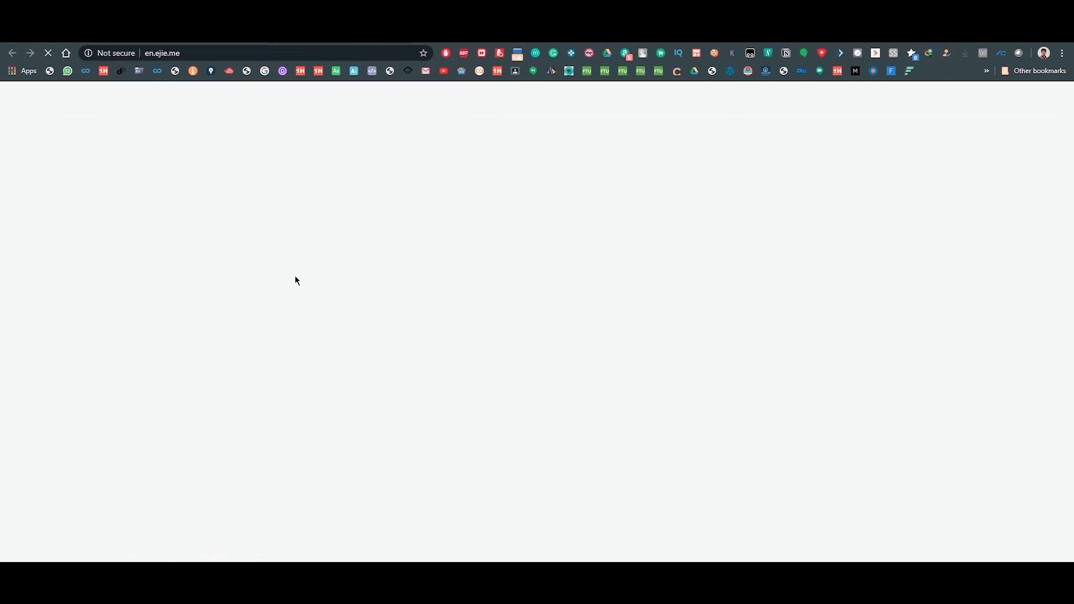
left_click(637, 314)
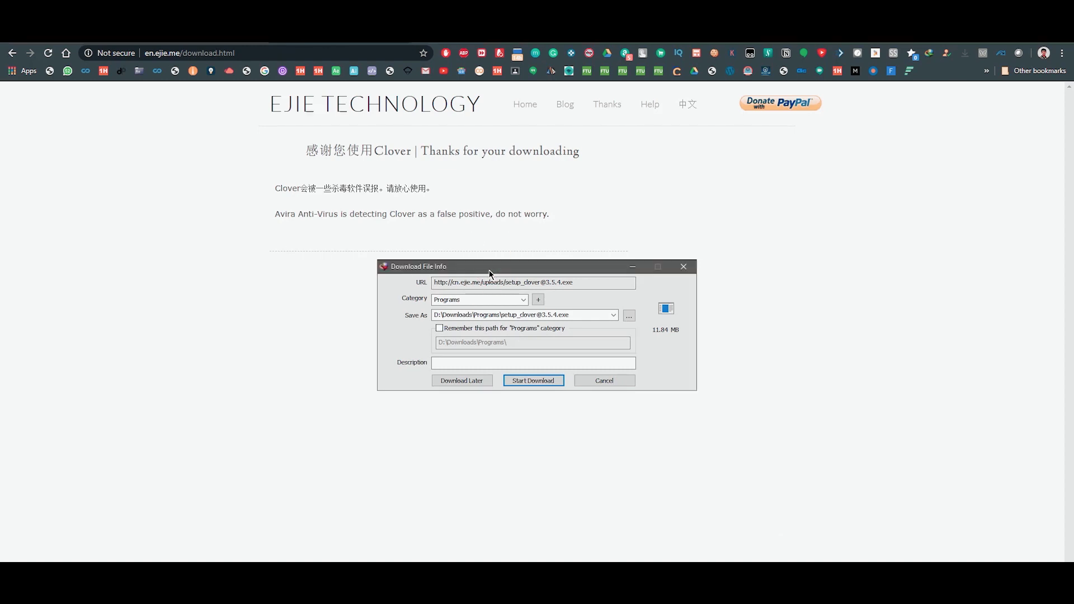
left_click_drag(494, 272, 481, 270)
left_click(593, 380)
left_click(621, 369)
left_click(603, 381)
key("ctrl+t")
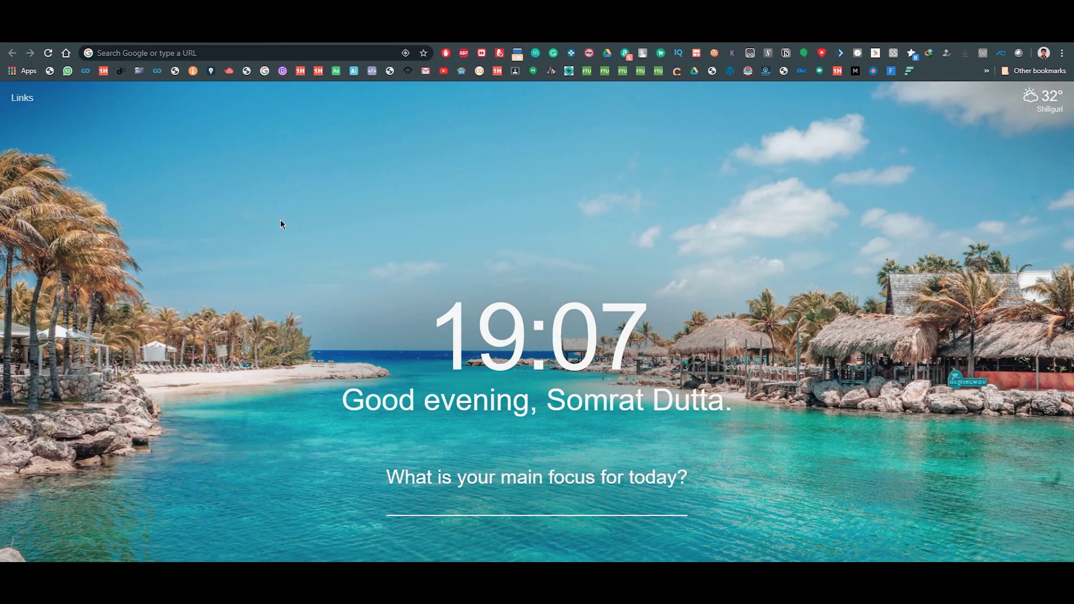